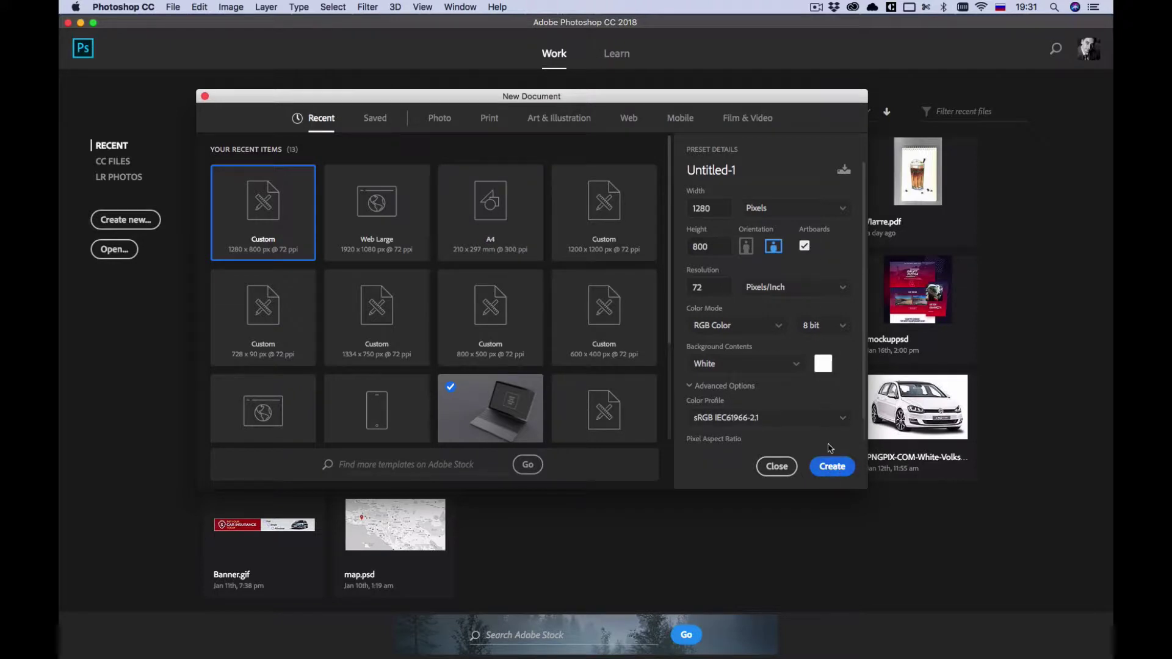
Create a 1280 × 800 px RGB document at 72 pixels/inch with an artboard and white background
left_click(834, 469)
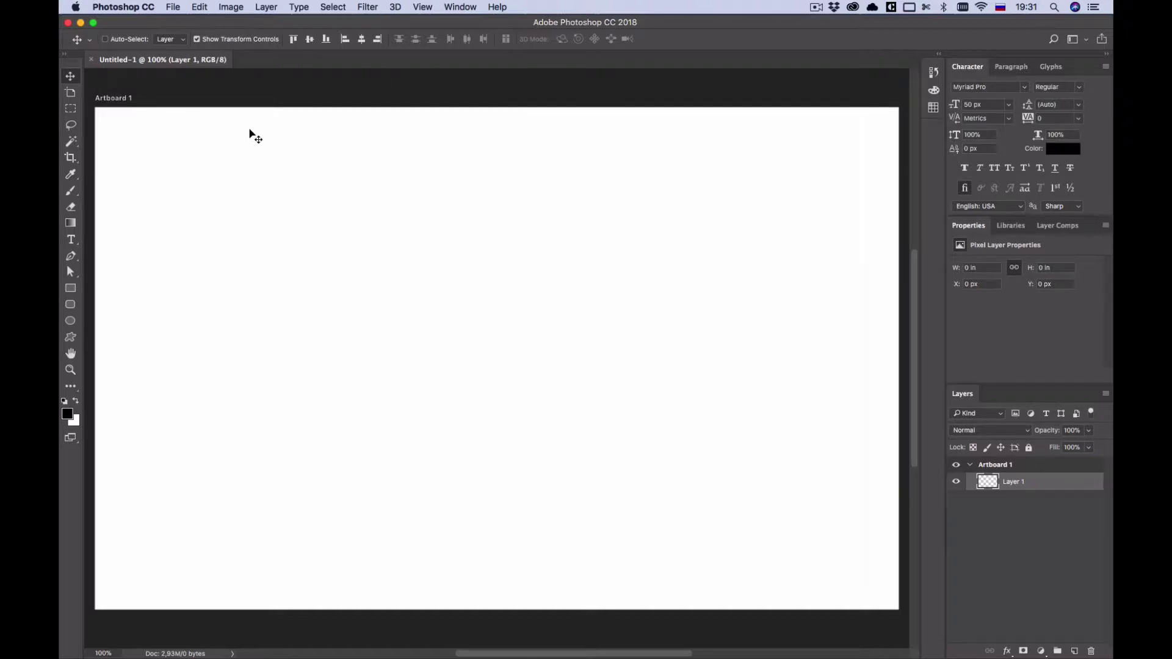
key("super+minus")
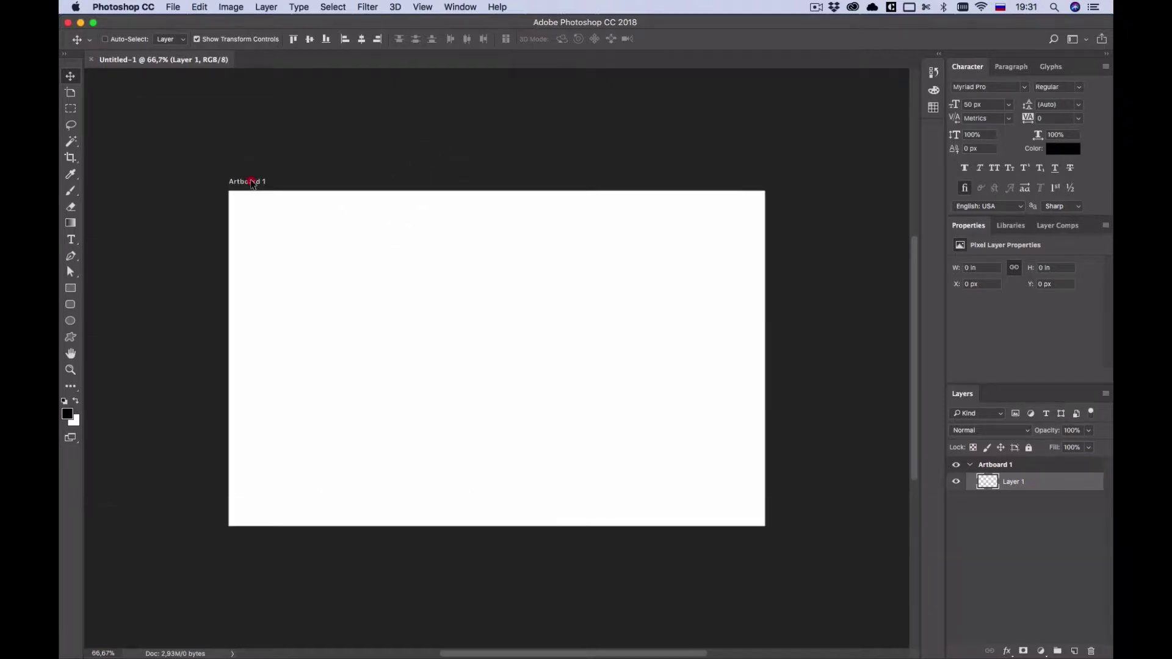
Extend Artboard 1 downward to a height of about 1112 px and shift it about 15 px to the left
key("shift+v")
left_click(252, 182)
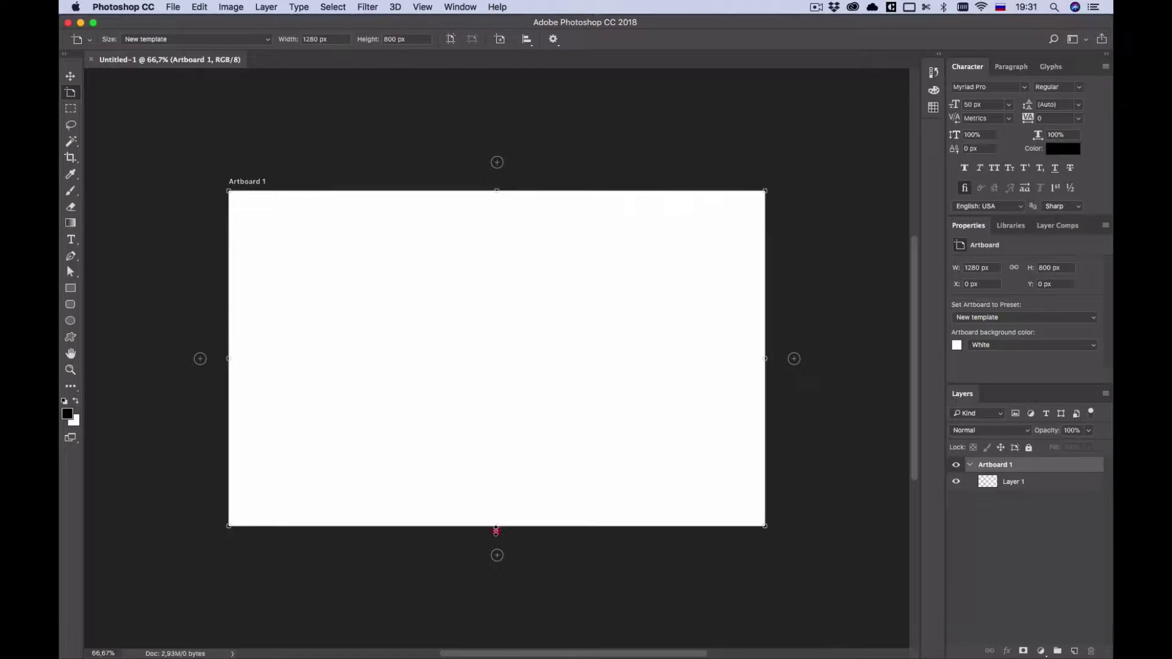
left_click_drag(495, 531, 499, 605)
scroll(502, 493, "down", 3)
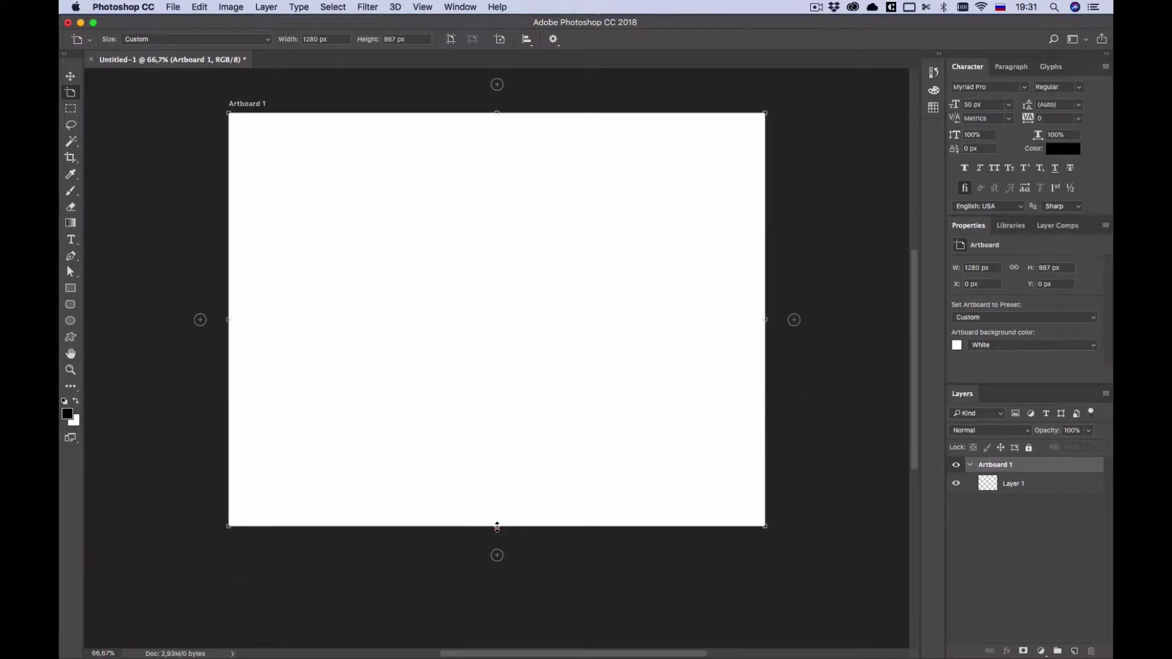
left_click_drag(497, 528, 498, 587)
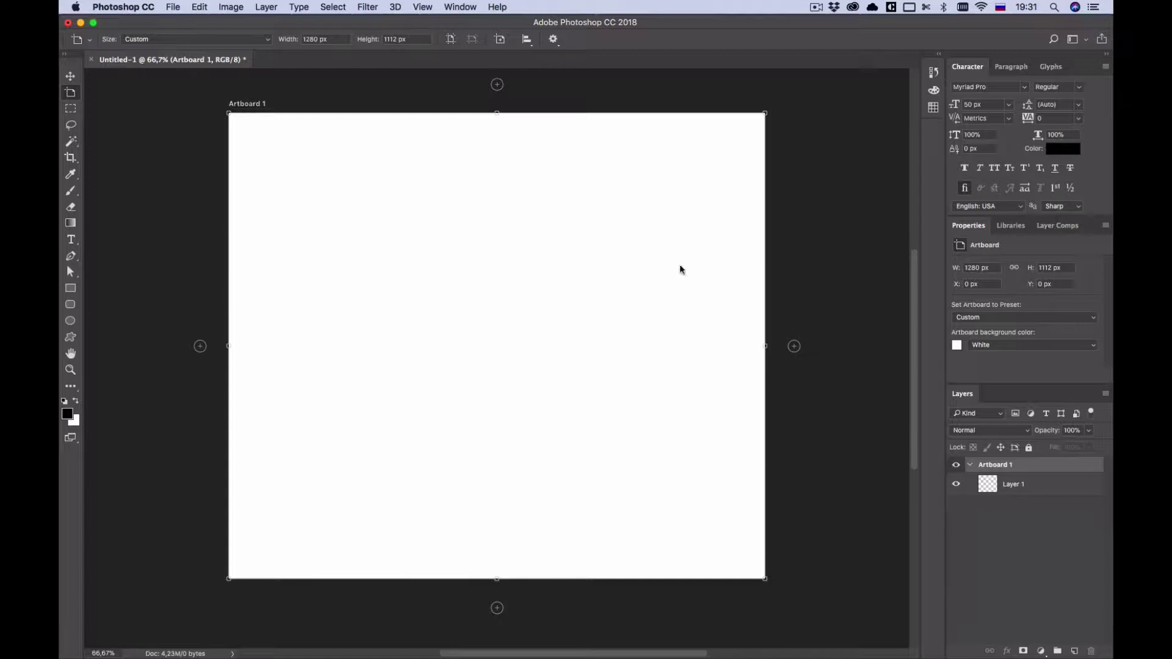
left_click(251, 107)
left_click_drag(251, 108, 244, 108)
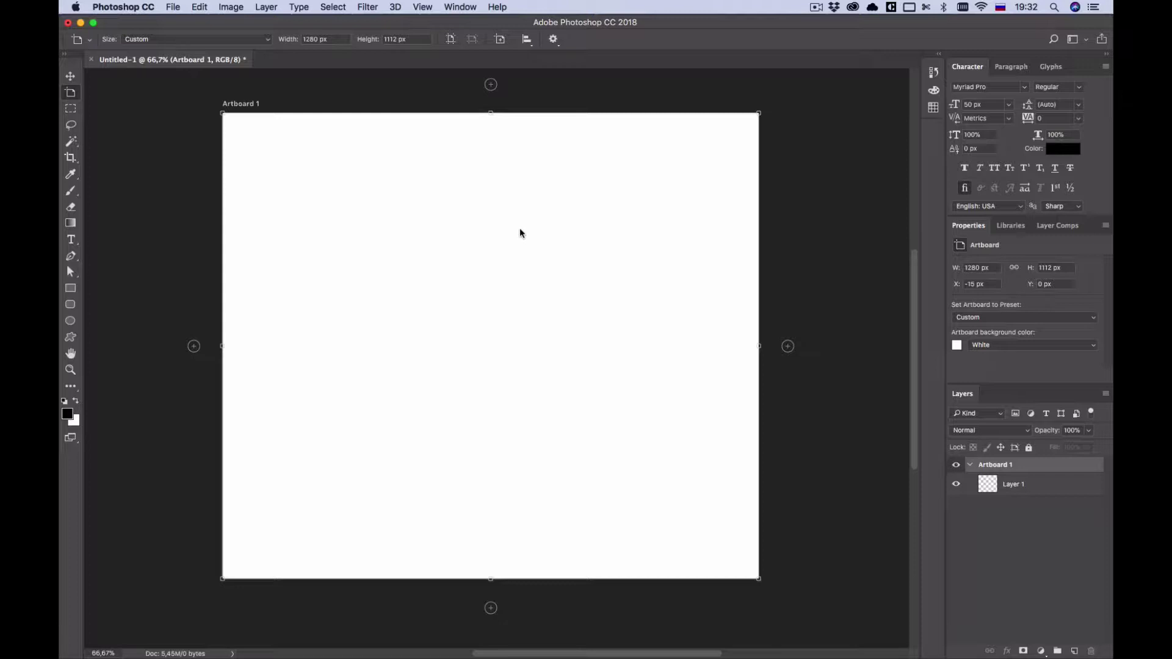
Try adding a second artboard to the right of Artboard 1, and delete it
left_click(787, 346)
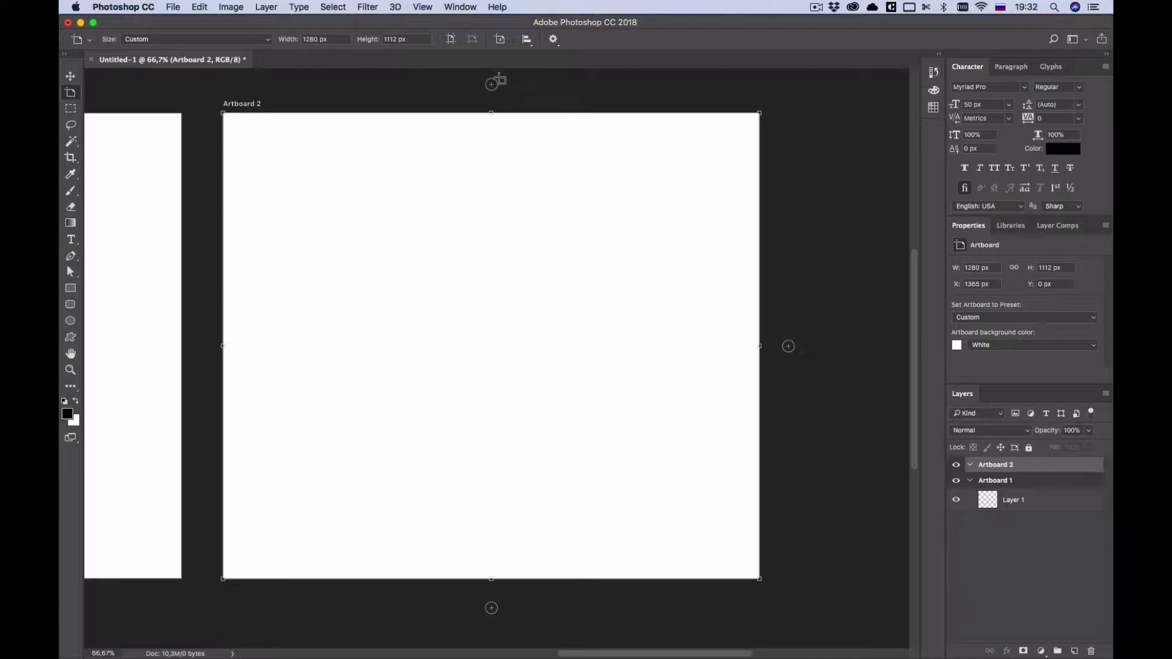
key("space")
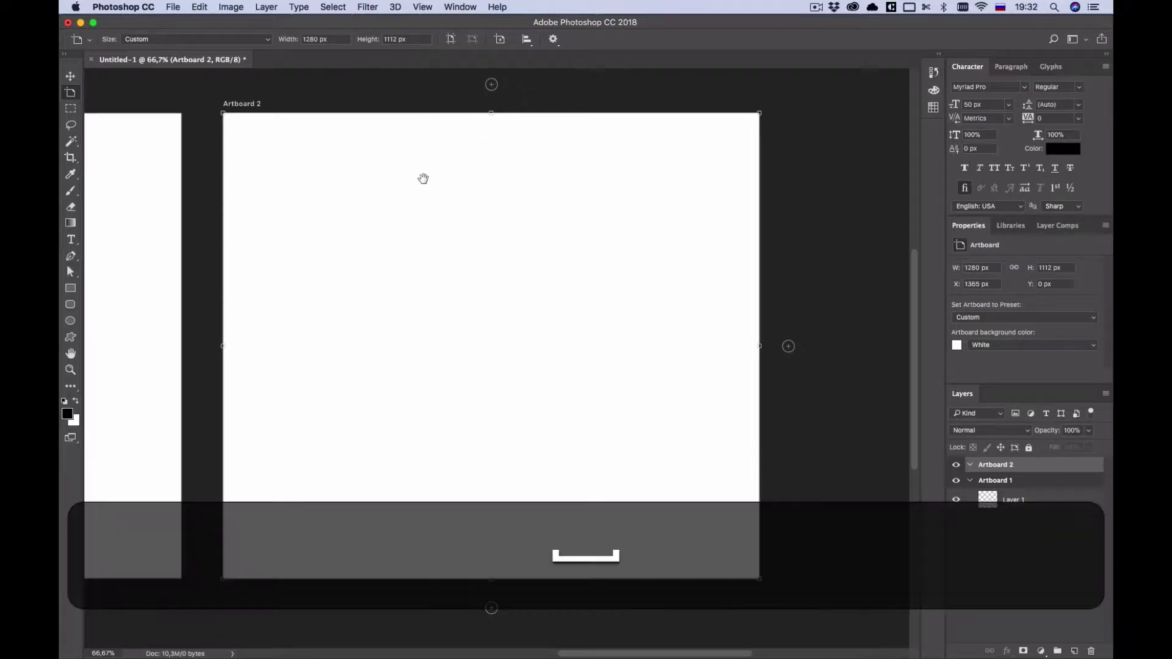
left_click_drag(450, 180, 528, 166)
scroll(528, 166, "left", 3)
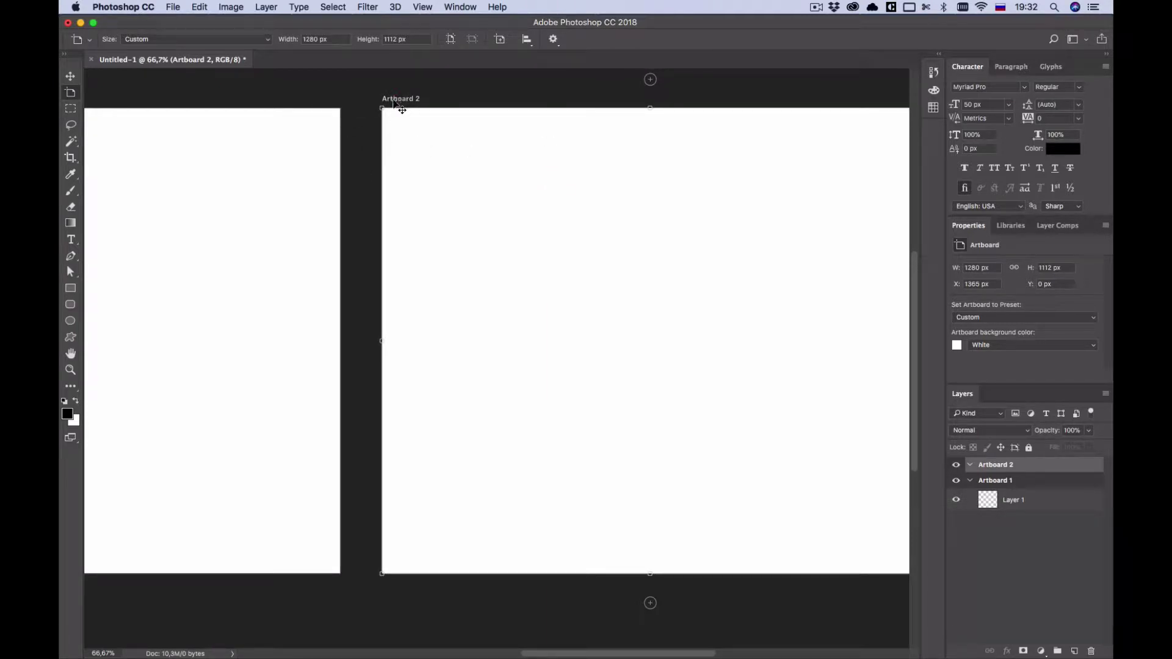
key("Delete")
scroll(265, 217, "left", 10)
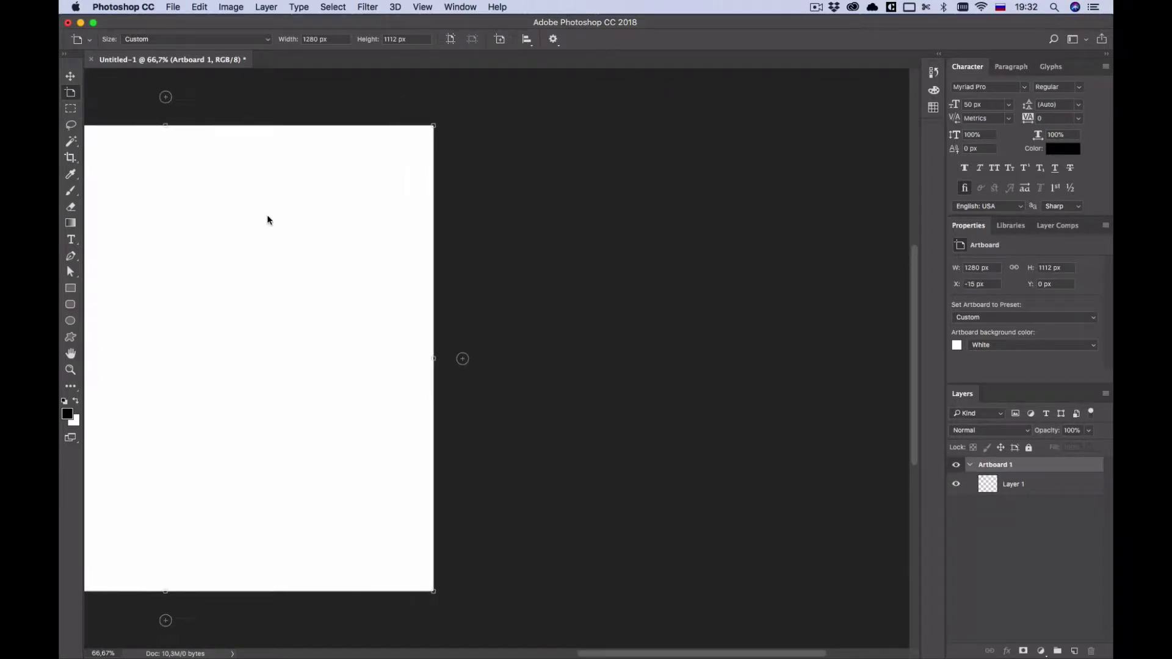
Draw a black rectangle about 1237 × 668 px from the upper-left corner of Artboard 1
left_click(70, 76)
scroll(381, 215, "left", 2)
scroll(377, 209, "up", 1)
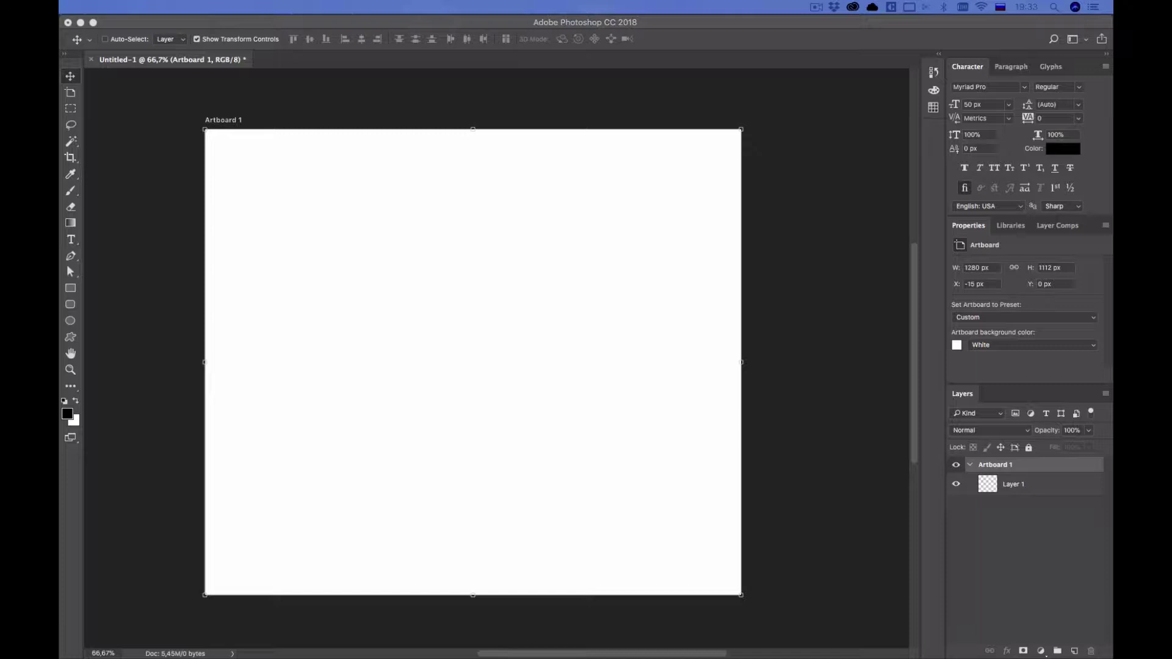
left_click(379, 179)
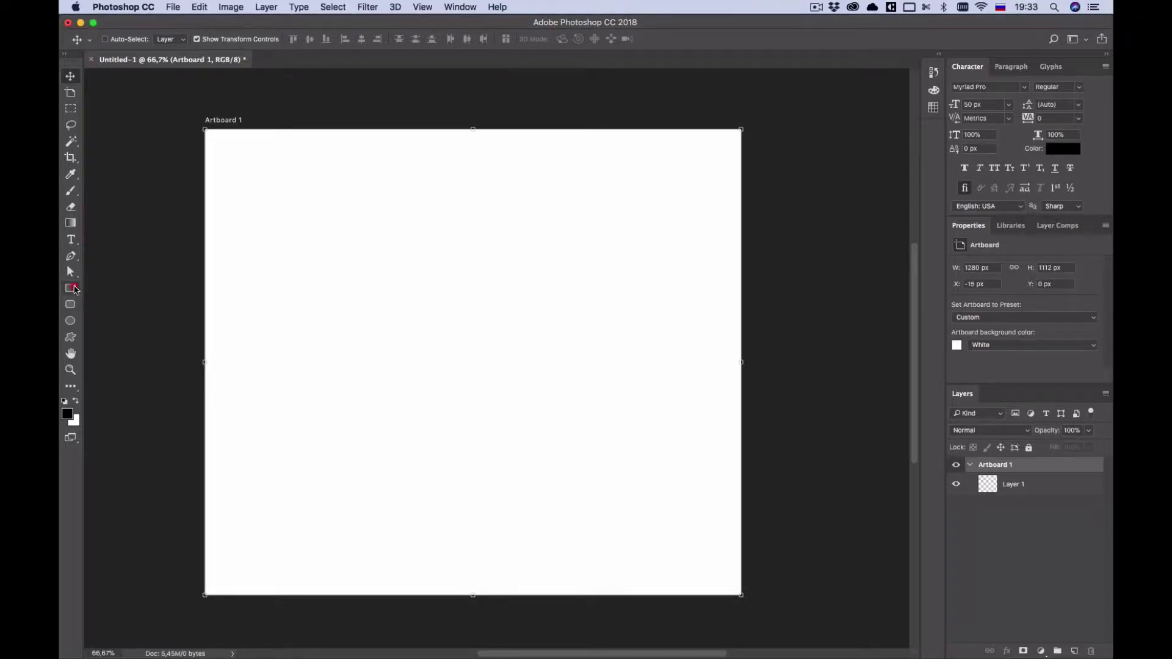
left_click(72, 288)
left_click_drag(206, 129, 723, 409)
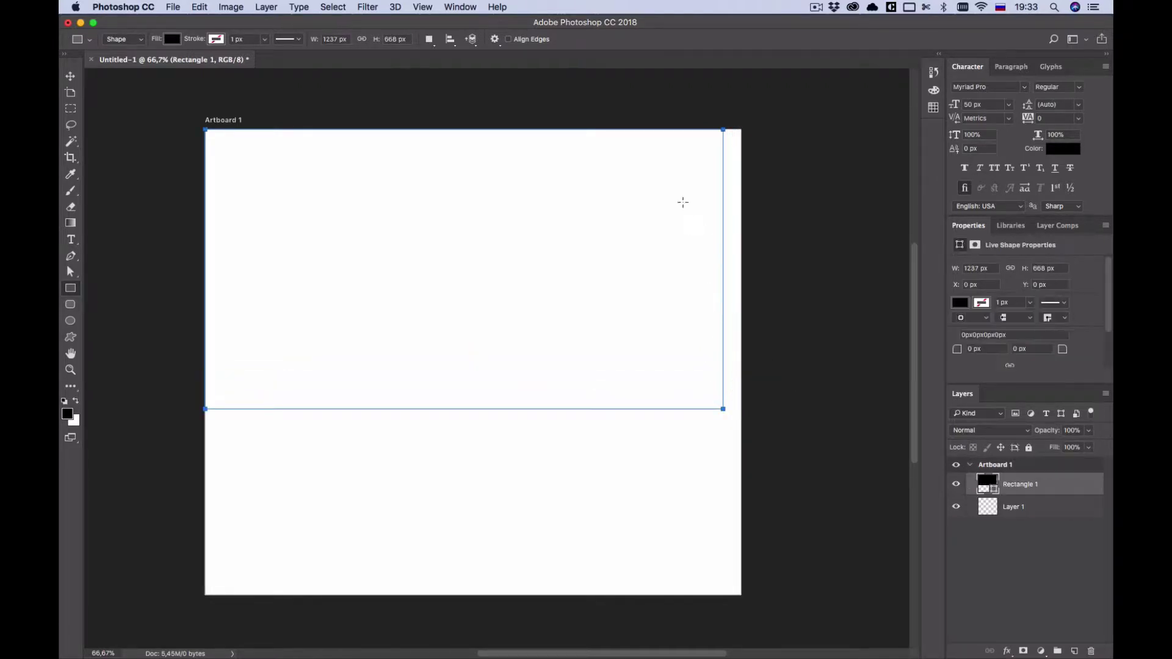
Move the rectangle away from the artboard's edges and scale it to about 1097 × 619 px, at about X 111 px, Y 83 px
left_click(70, 75)
mouse_move(484, 212)
left_mouse_down()
mouse_move(495, 227)
mouse_move(490, 196)
left_mouse_up()
left_click_drag(224, 170, 436, 222)
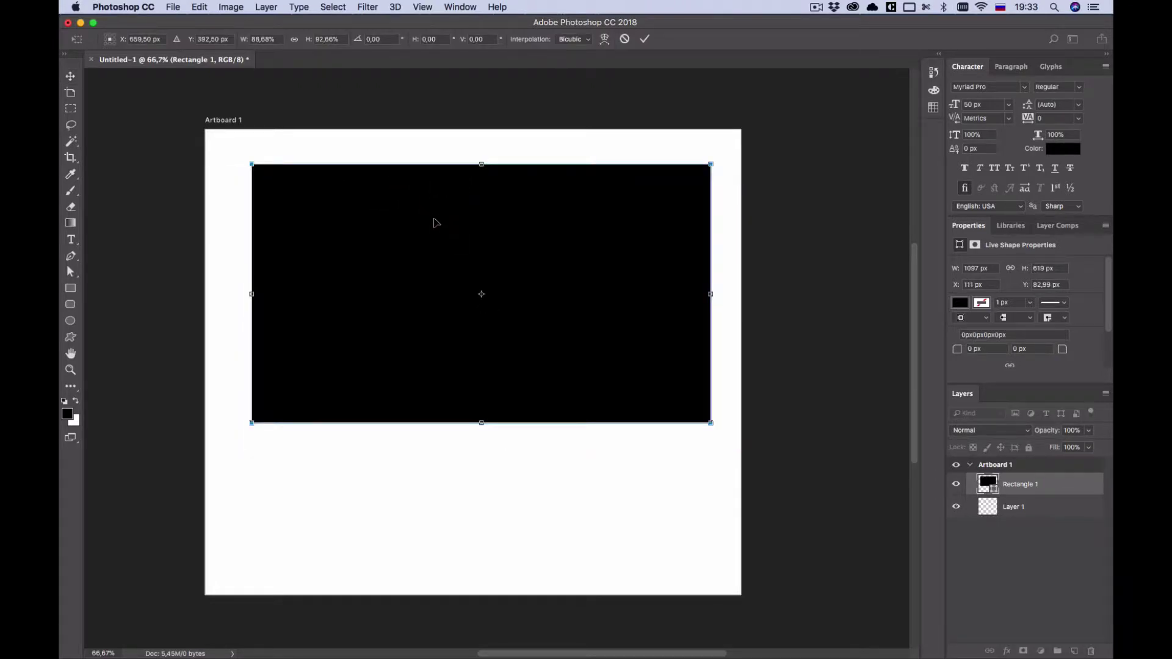
key("Return")
Select Artboard 1 and show the rulers around the canvas
key("shift+v")
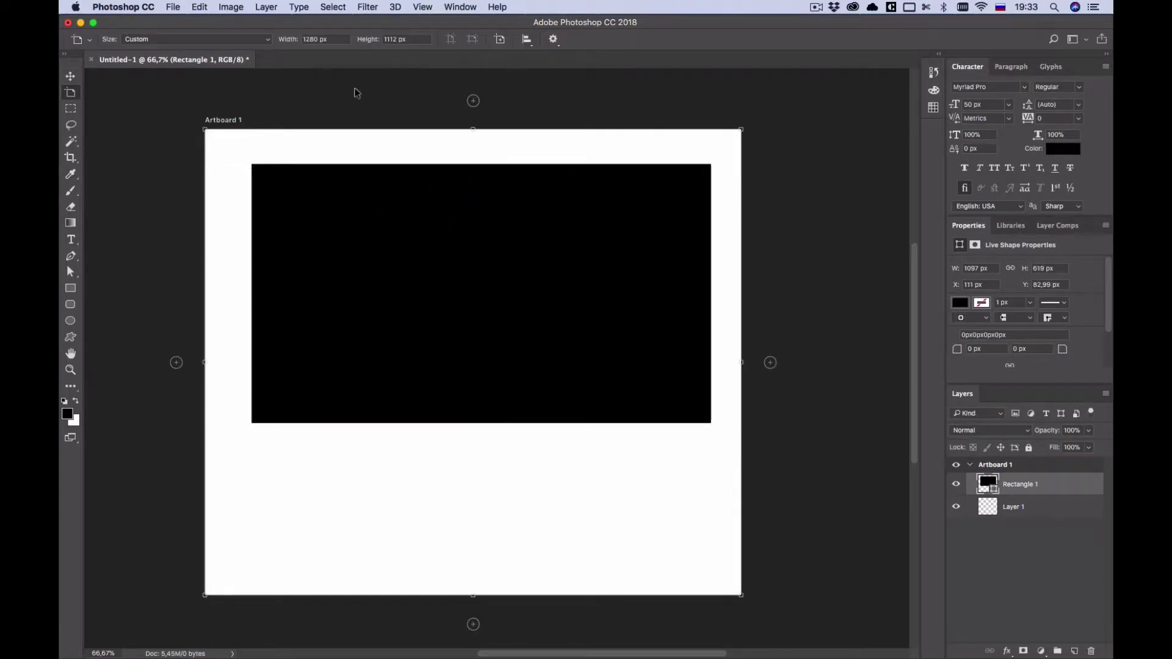
left_click(357, 92)
key("shift+v")
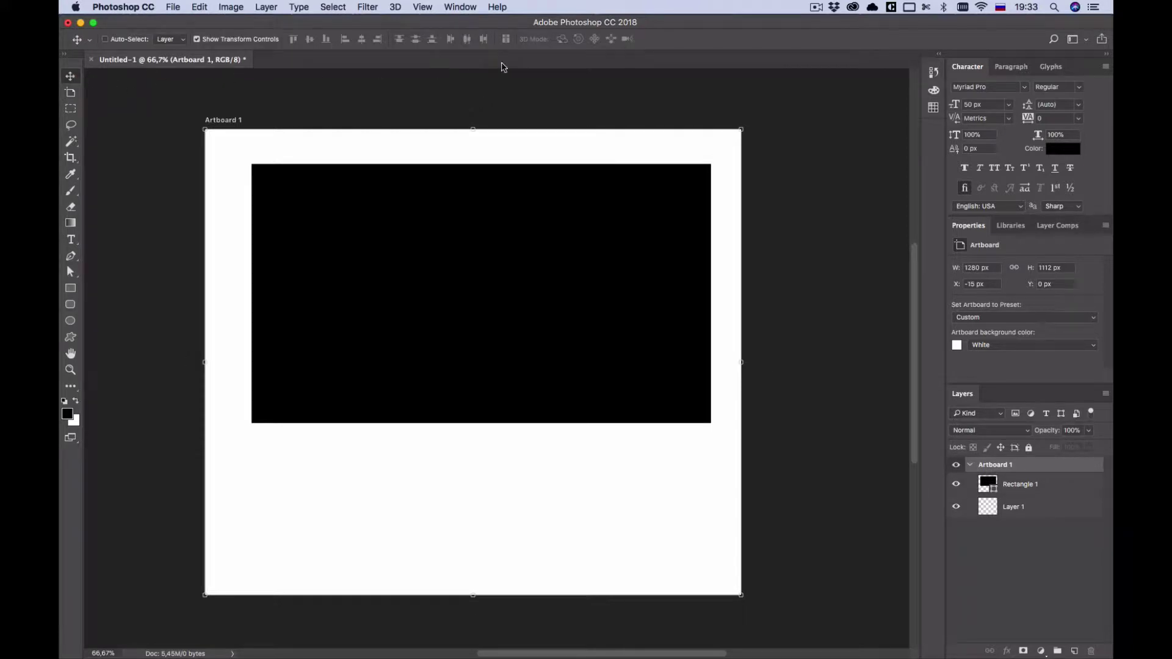
left_click(423, 7)
mouse_move(401, 8)
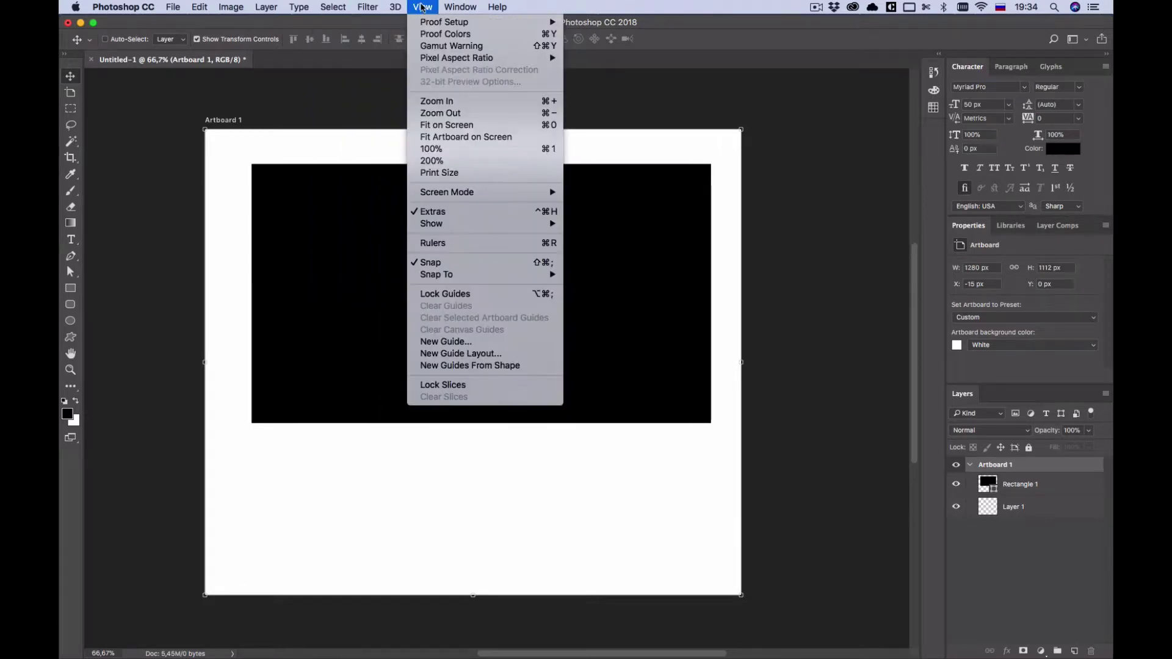
left_click(468, 245)
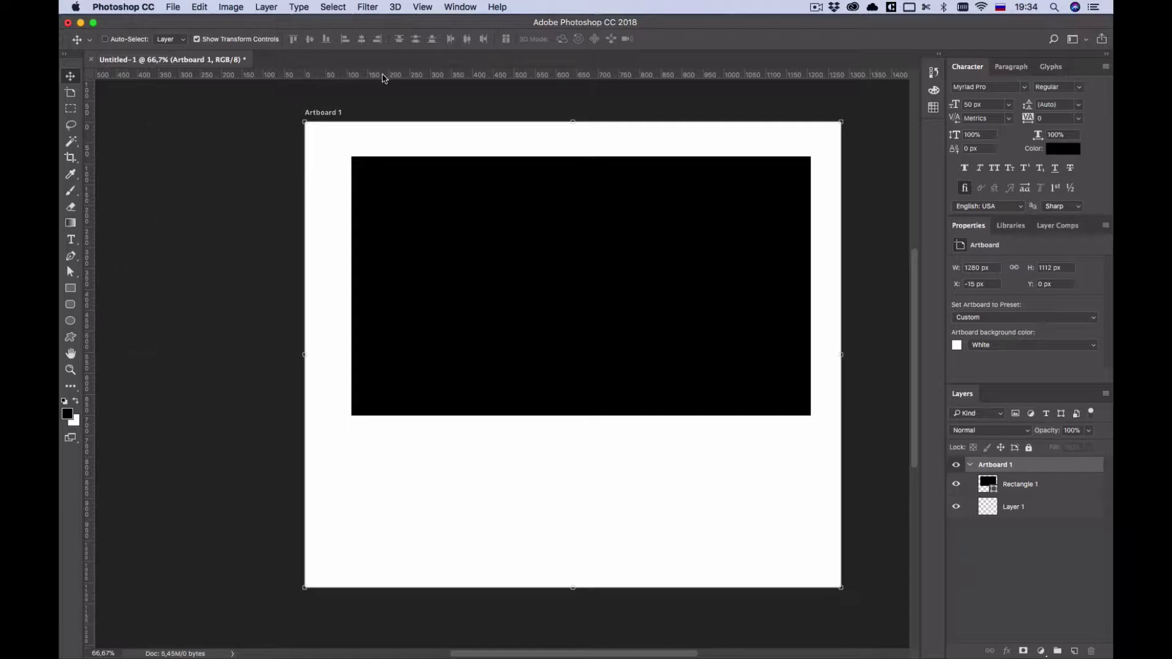
Add a horizontal guide from the ruler and align it with the black rectangle's bottom edge
left_click_drag(382, 77, 420, 428)
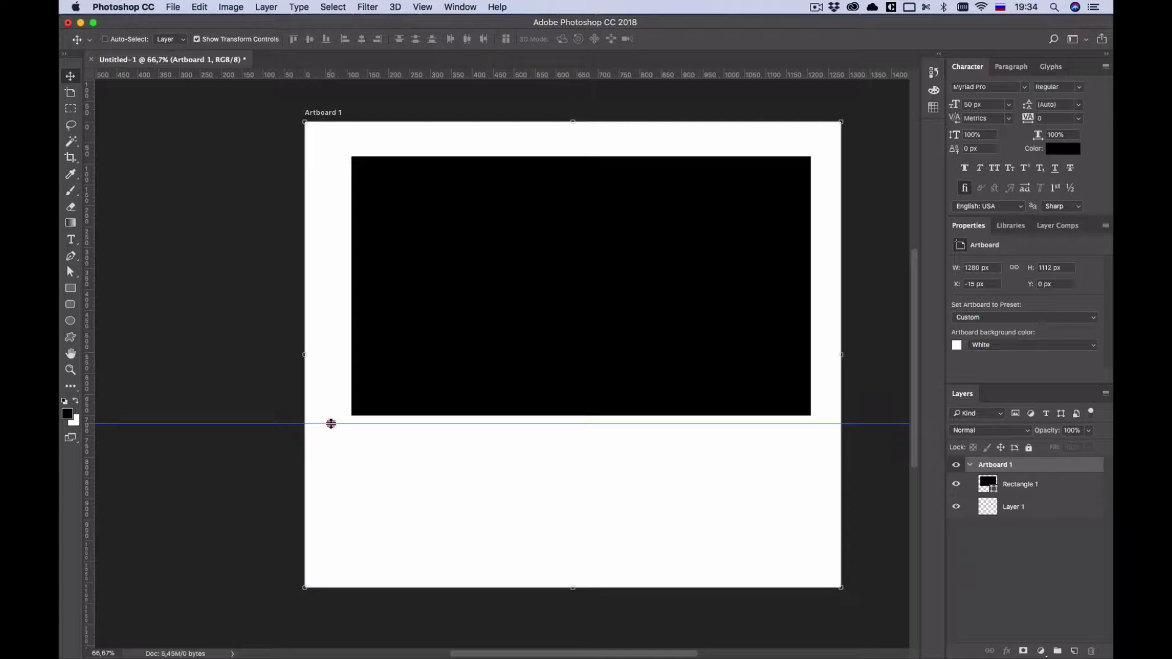
mouse_move(331, 423)
left_mouse_down()
mouse_move(337, 358)
mouse_move(343, 416)
left_mouse_up()
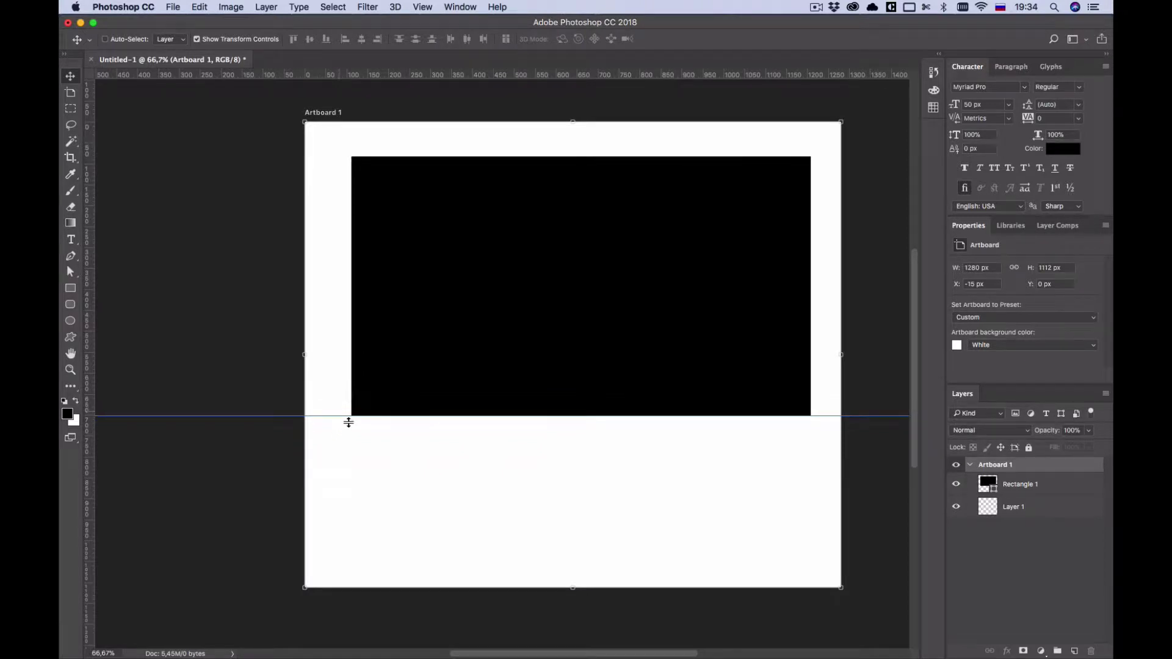
key("space")
left_click_drag(537, 280, 511, 288)
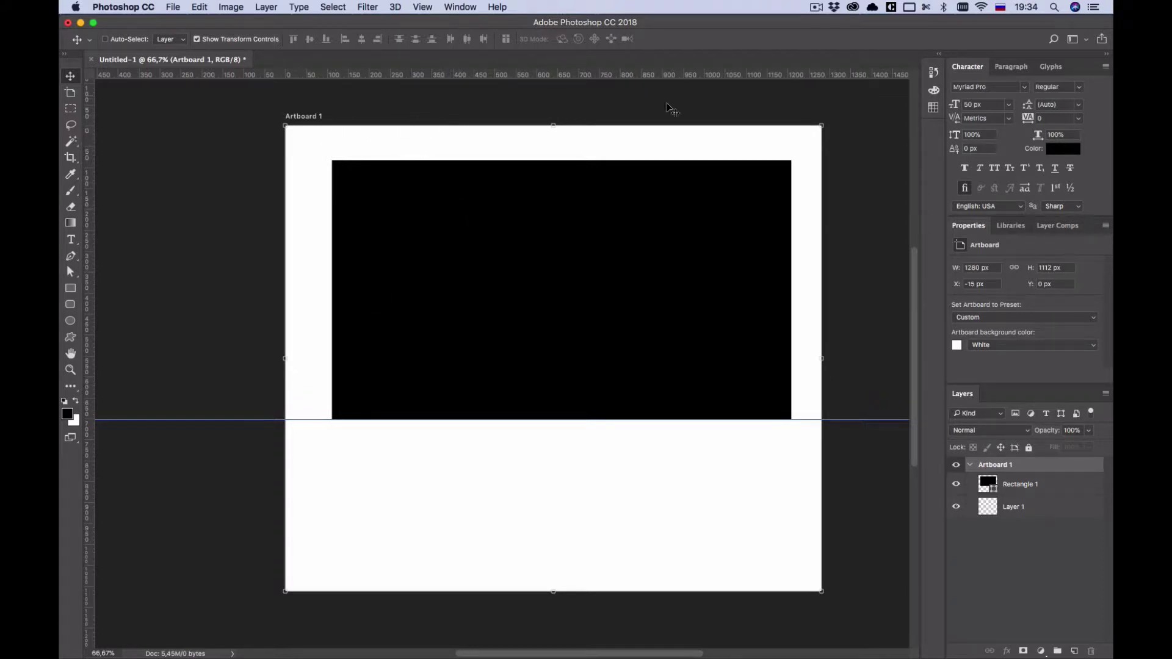
key("space")
left_click_drag(411, 303, 433, 279)
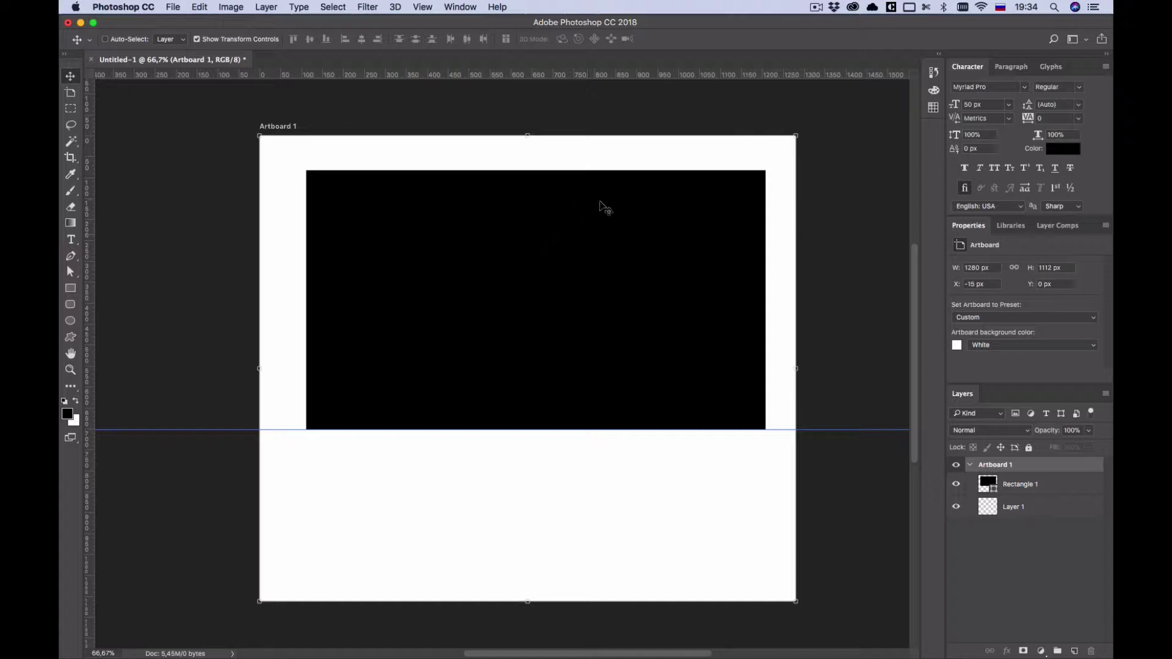
Place the bg.jpg image directly above the black rectangle's layer and move it up to the artboard's top edge
scroll(573, 269, "down", 1)
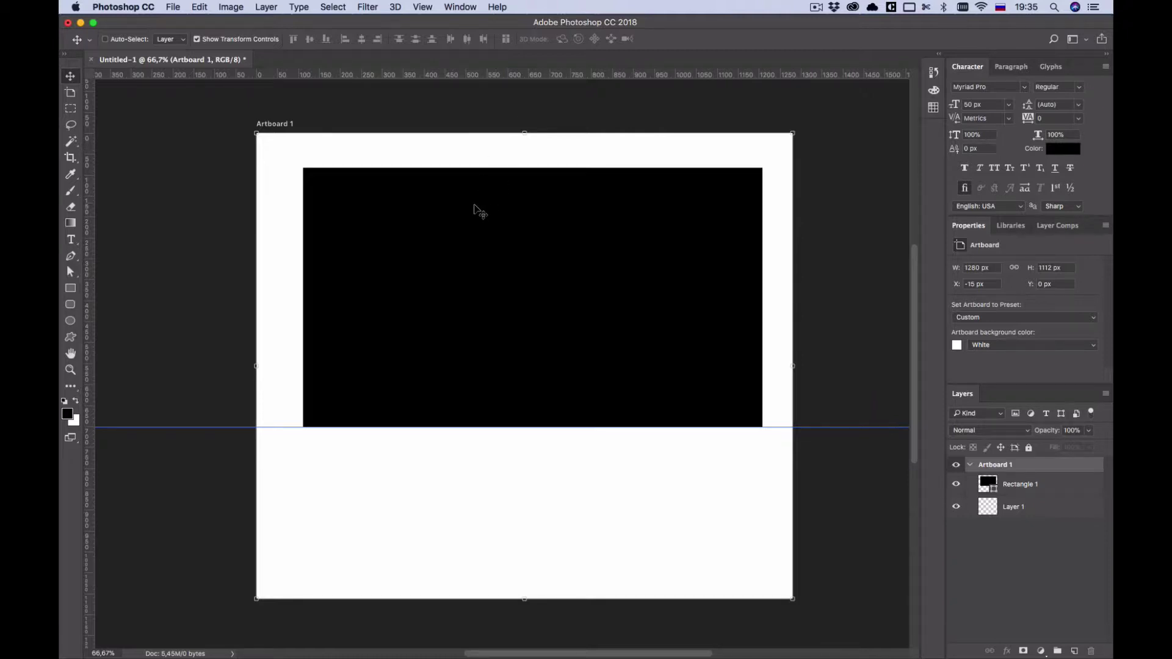
key("super")
left_click(452, 207, "super")
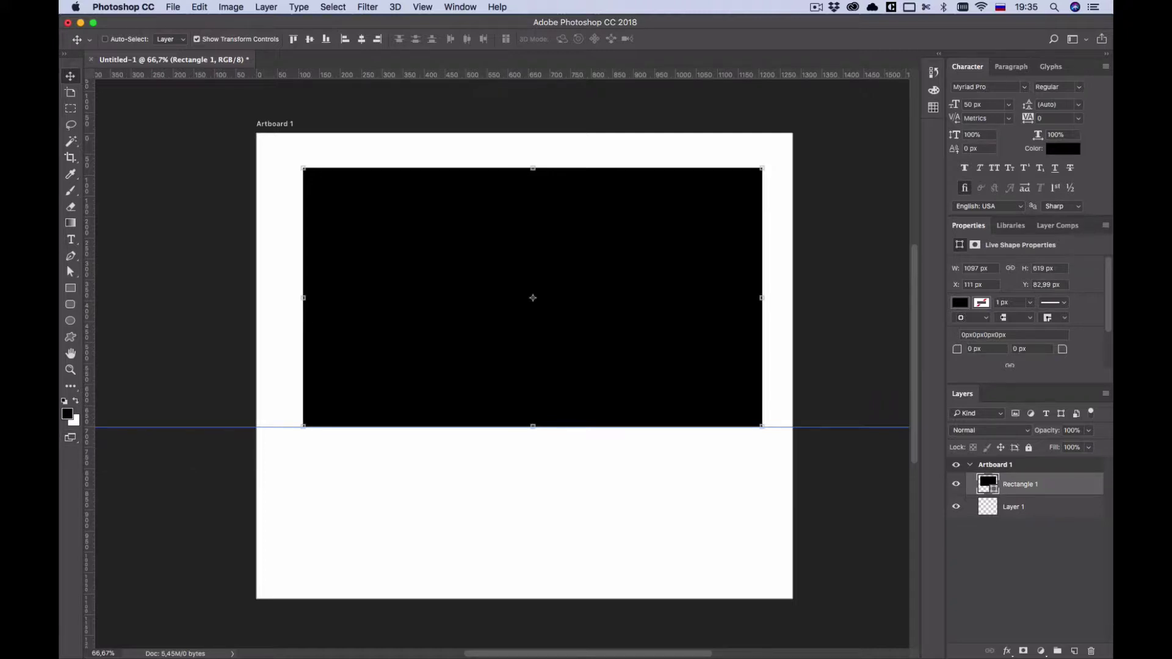
left_click_drag(80, 256, 394, 267)
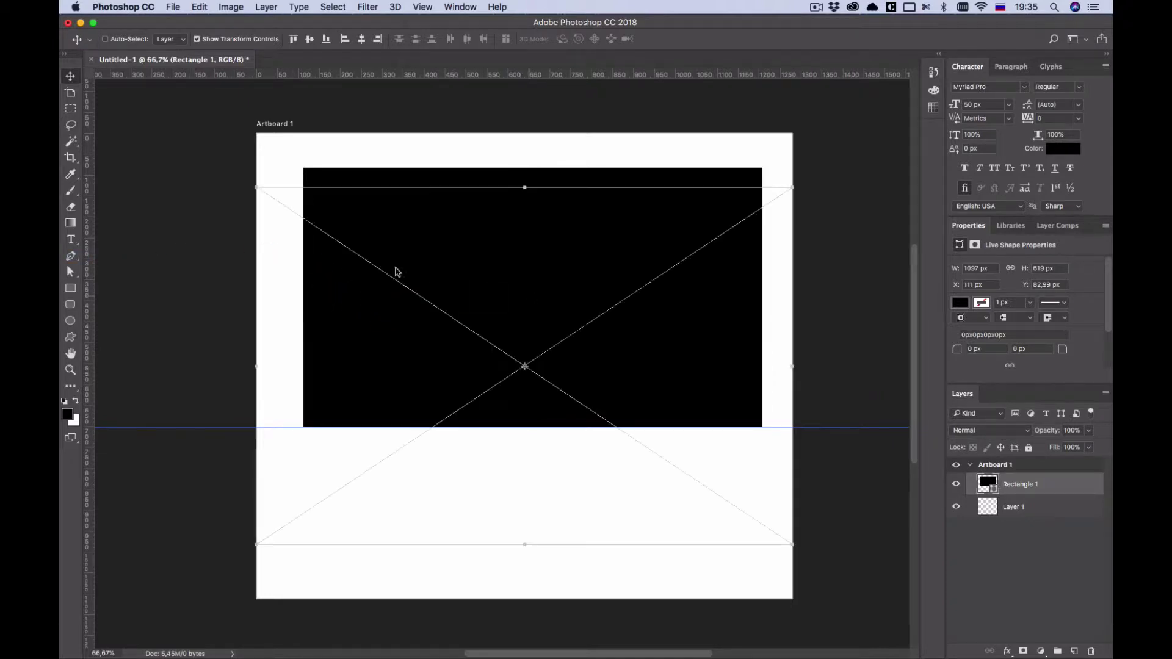
left_click_drag(595, 261, 593, 203)
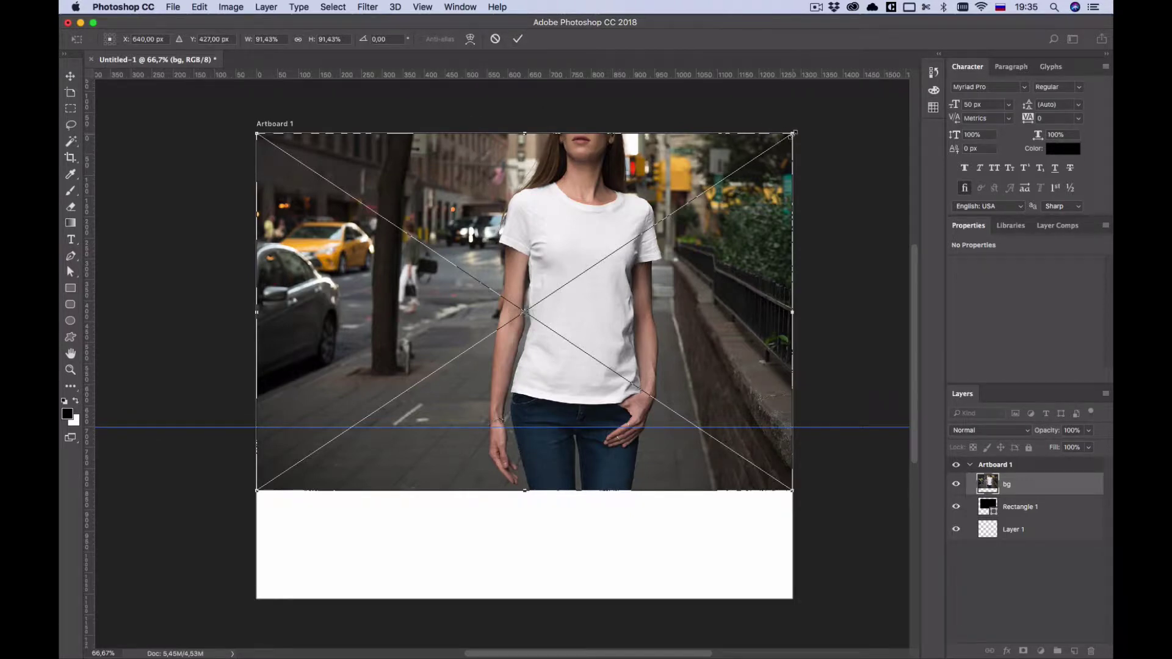
Try freely resizing the placed bg image from its upper-right corner, first smaller and then back to slightly beyond the artboard's width
left_click_drag(792, 138, 708, 170)
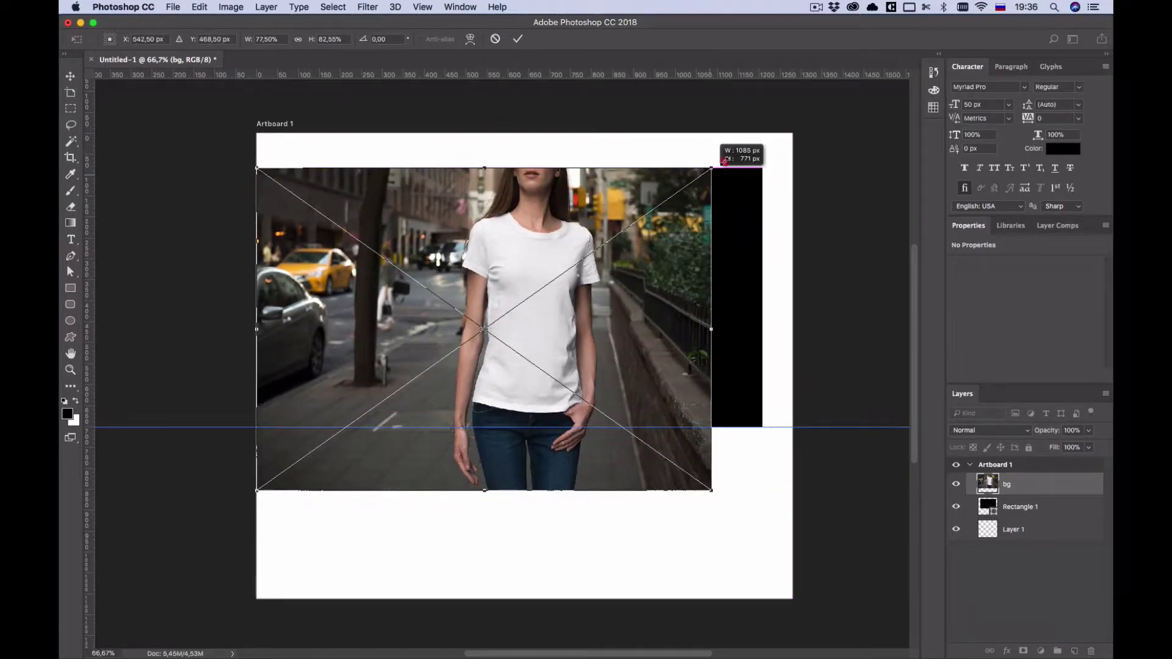
left_click_drag(709, 171, 795, 130)
key("shift")
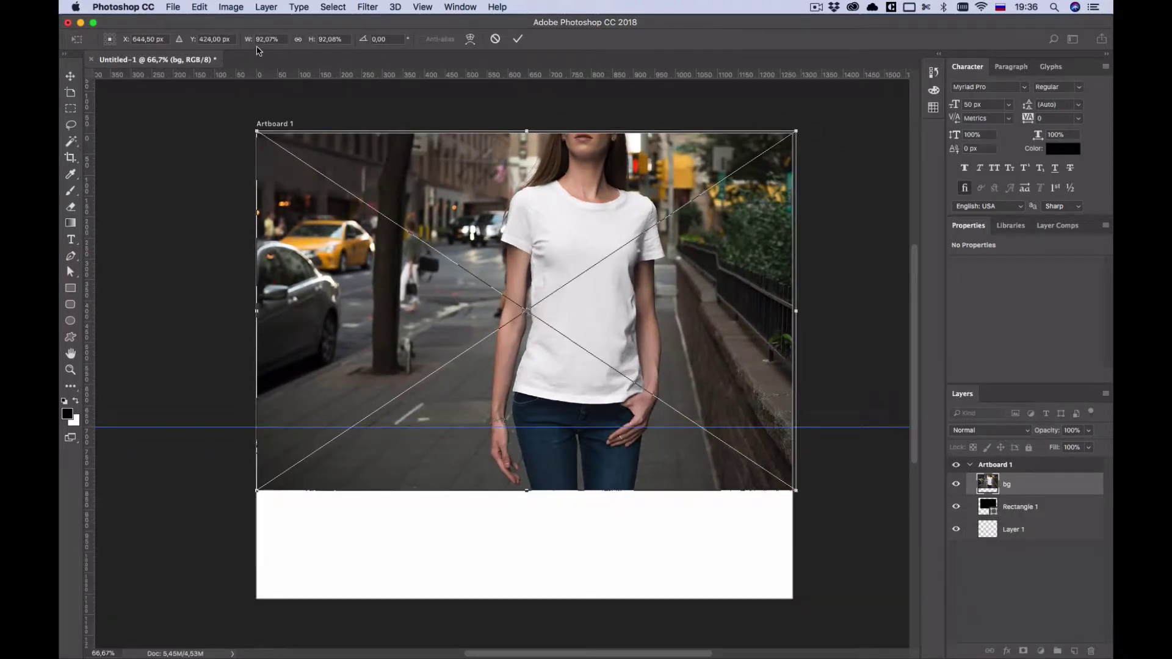
Switch the bg image's width and height units to pixels, then set its width to 1280 px with linked proportions and apply the transform
right_click(263, 40)
left_click(271, 43)
left_click(329, 39)
right_click(327, 37)
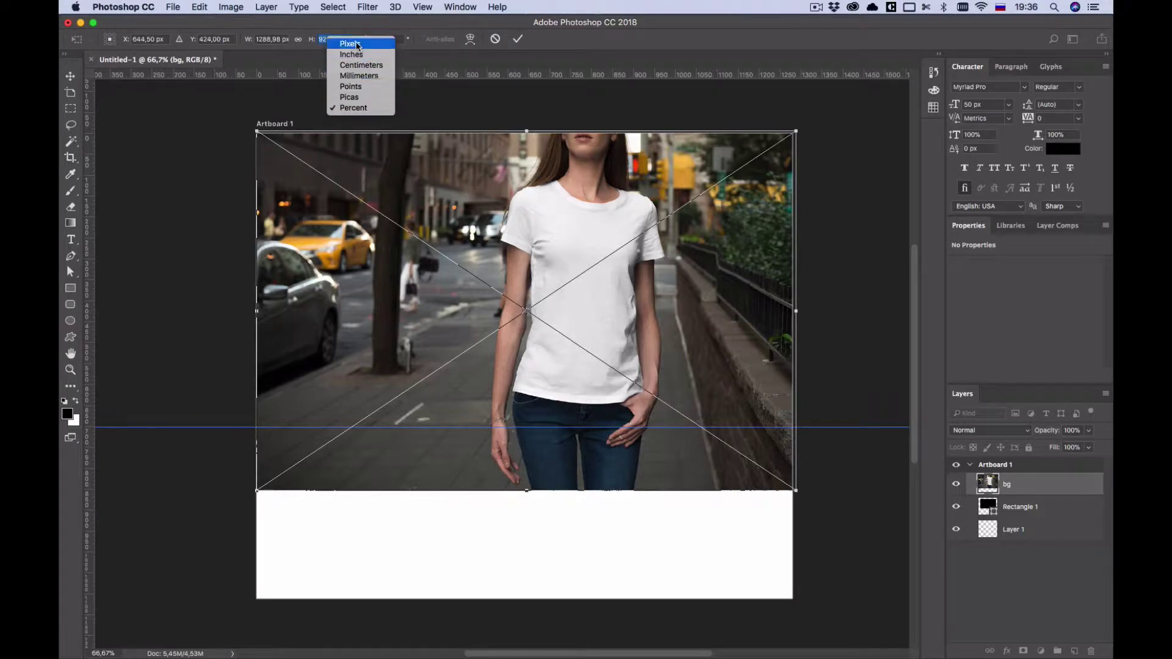
left_click(358, 44)
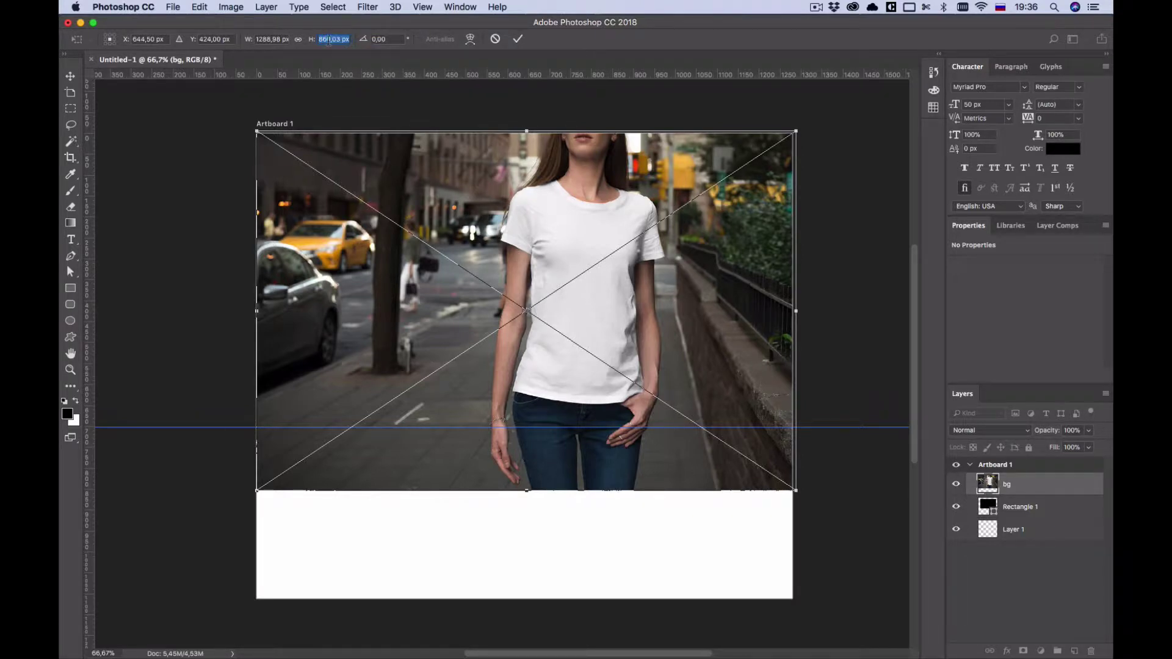
left_click(268, 39)
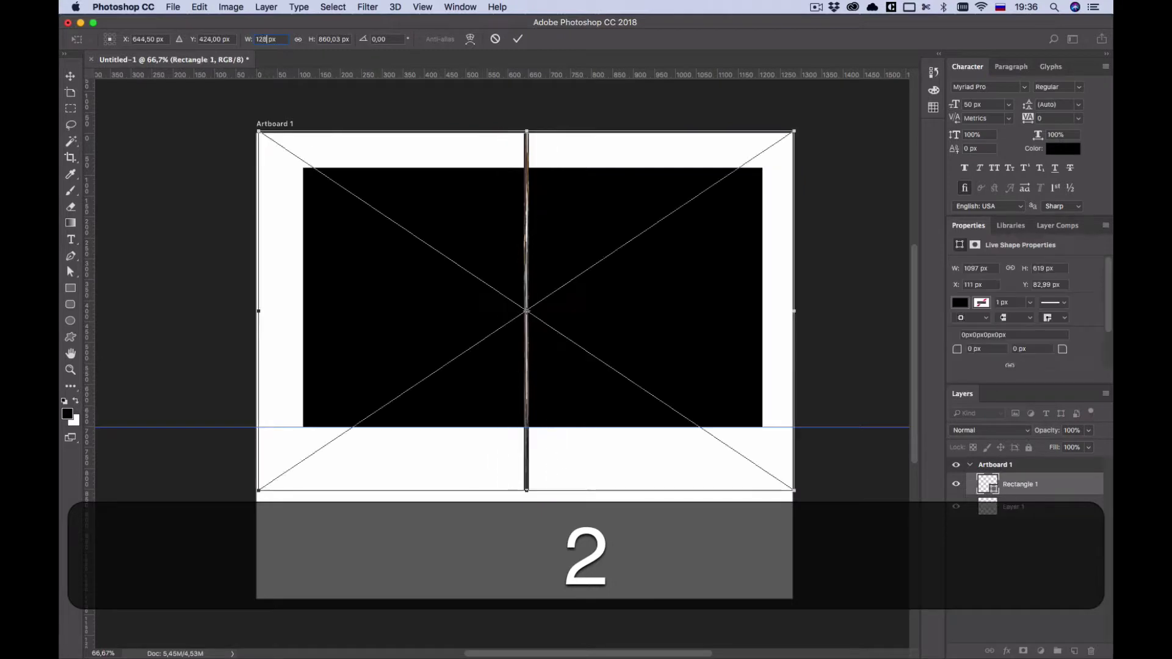
type("1280")
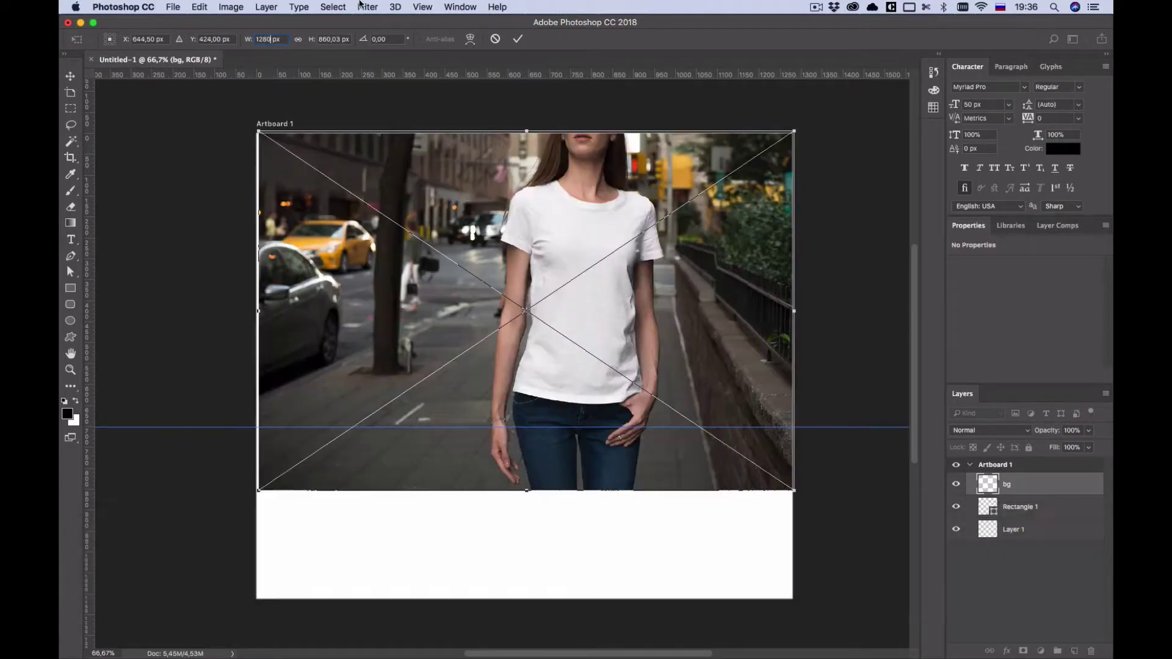
left_click(299, 39)
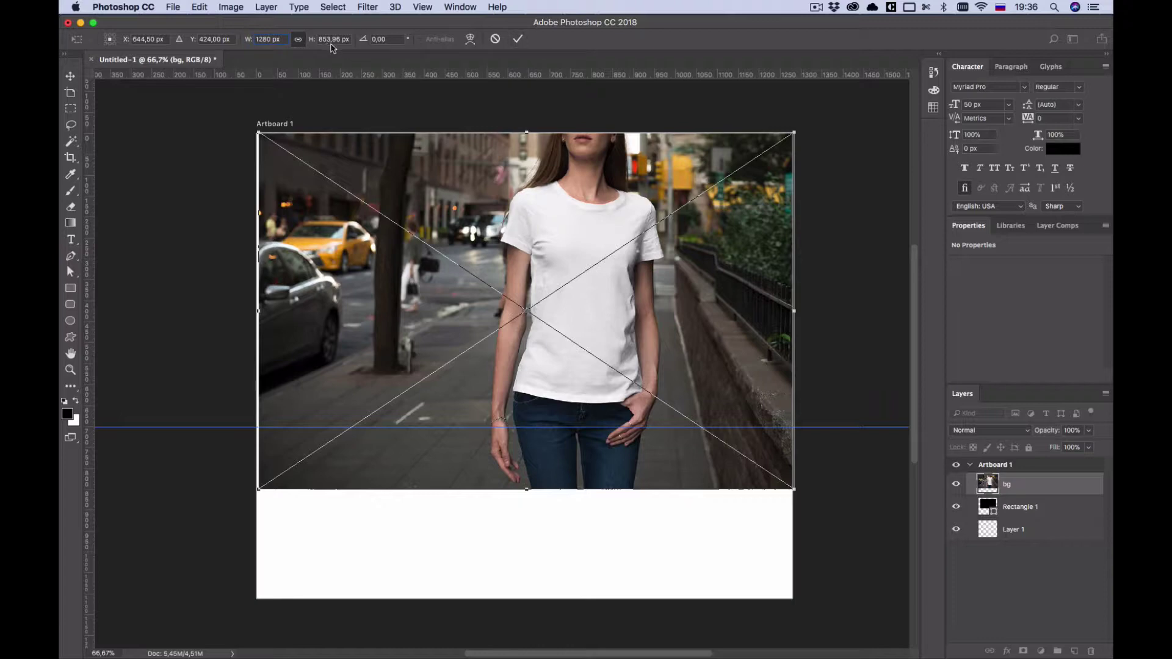
left_click(519, 41)
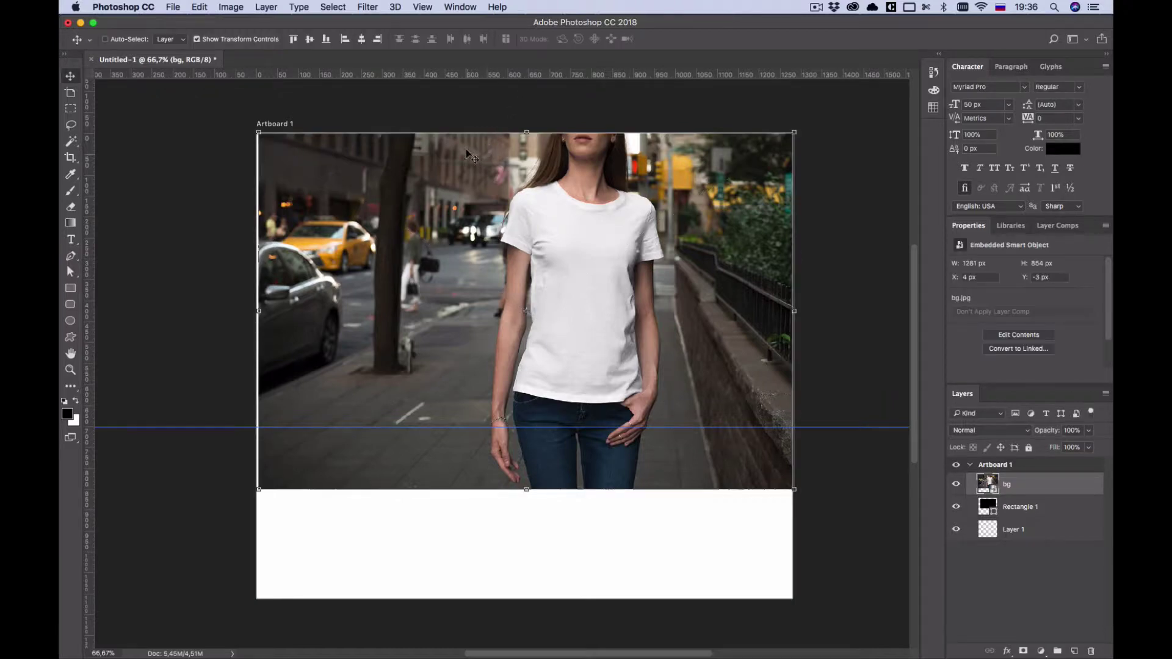
Move the bg image off the artboard's edges, then align it to the artboard's top edge and horizontal centre
left_click_drag(461, 173, 482, 200)
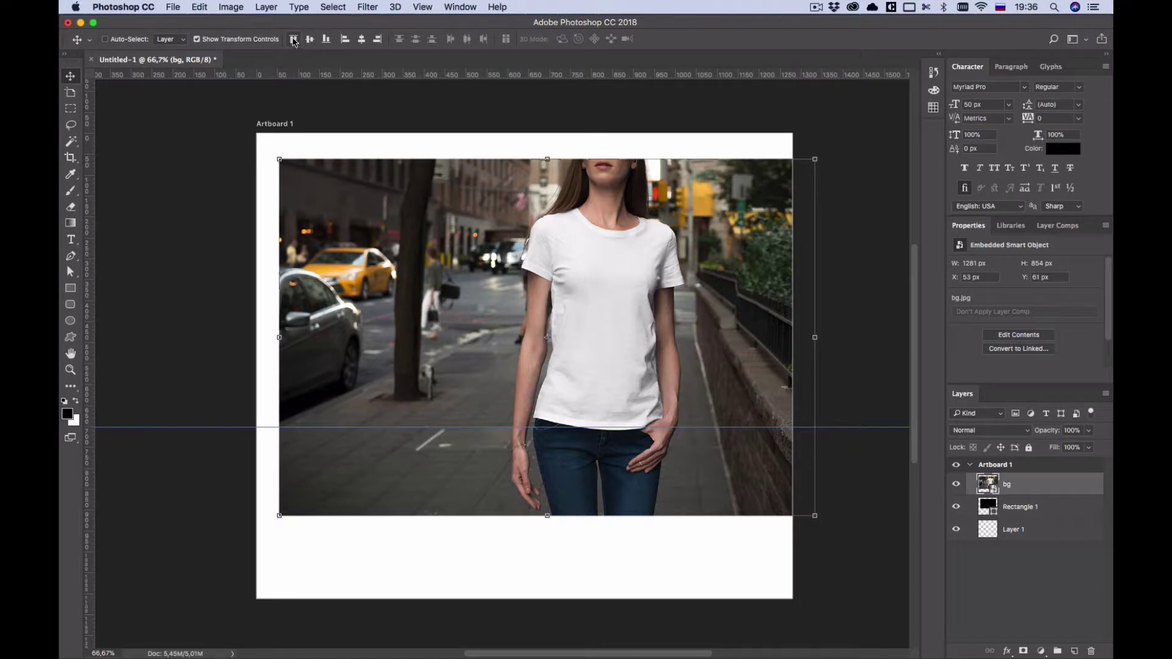
left_click(293, 40)
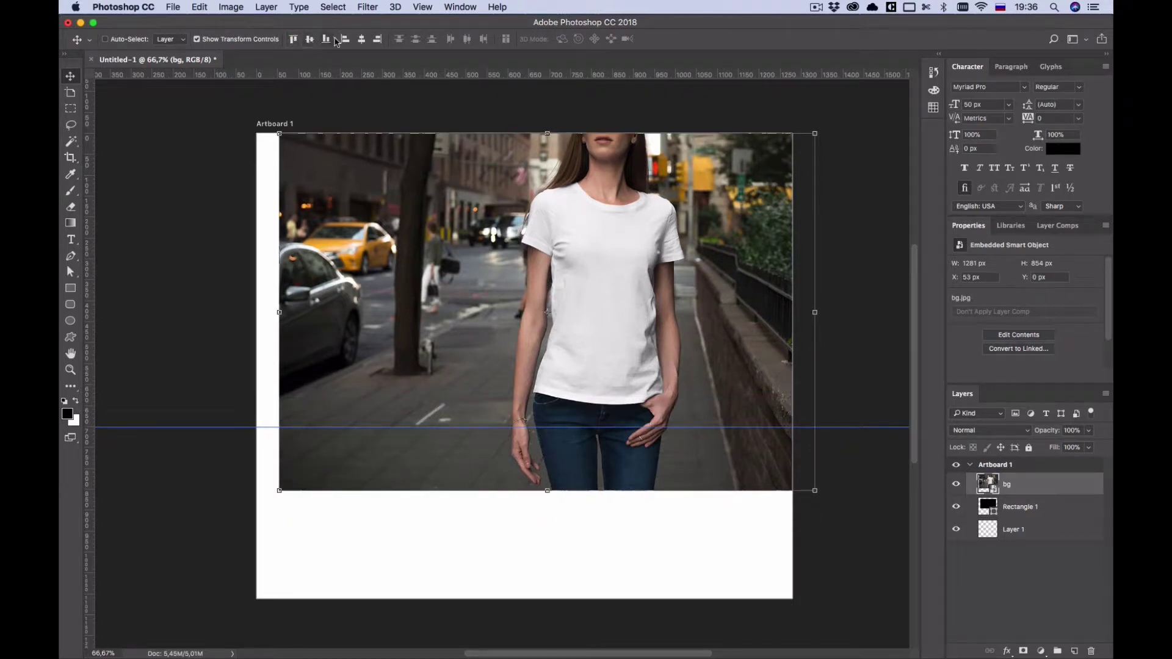
left_click(362, 39)
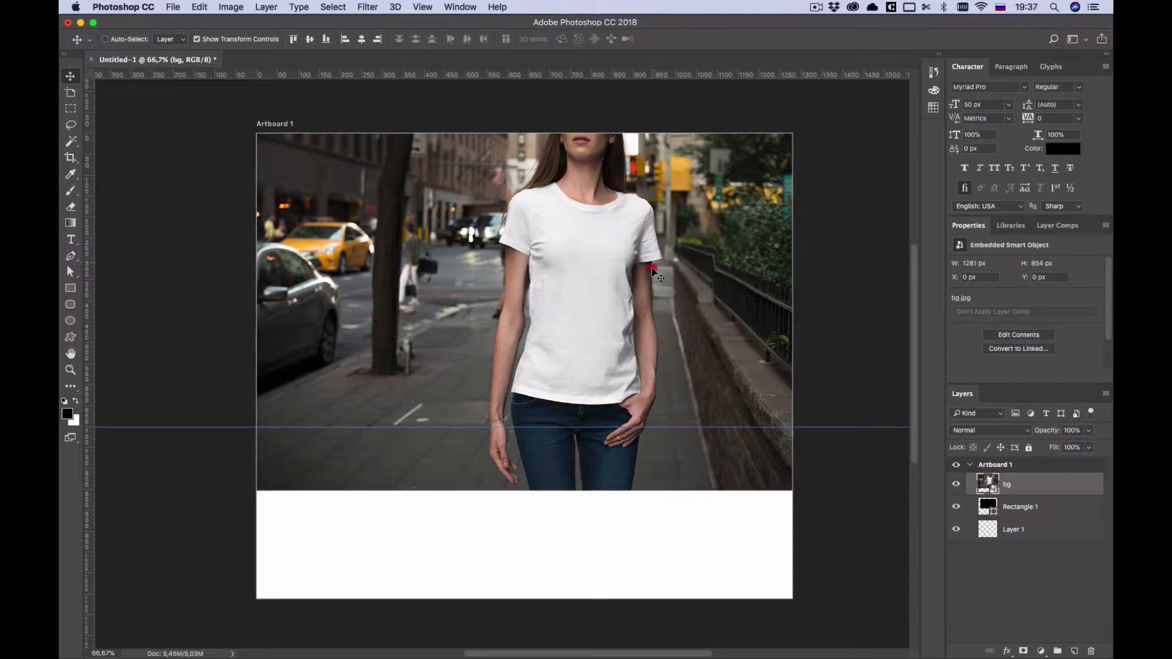
Clip the bg image to the Rectangle 1 layer and reposition it at about X 36 px, Y 59 px to fill the rectangle
left_click_drag(438, 134, 438, 261)
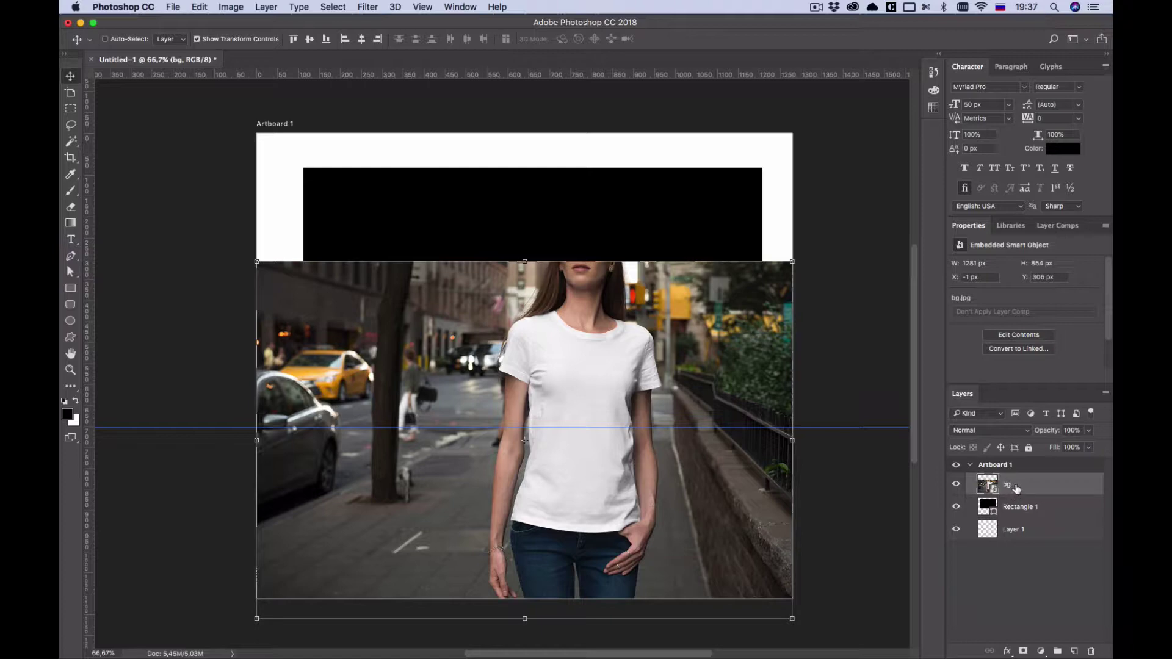
key("alt")
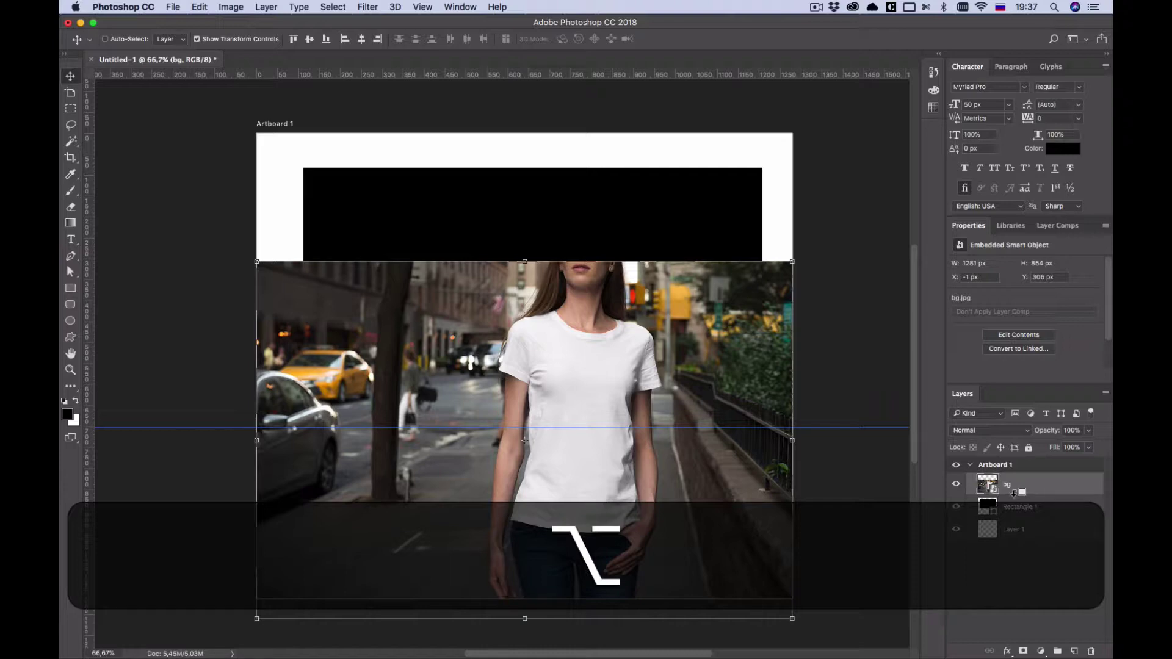
left_click(1013, 493, "alt")
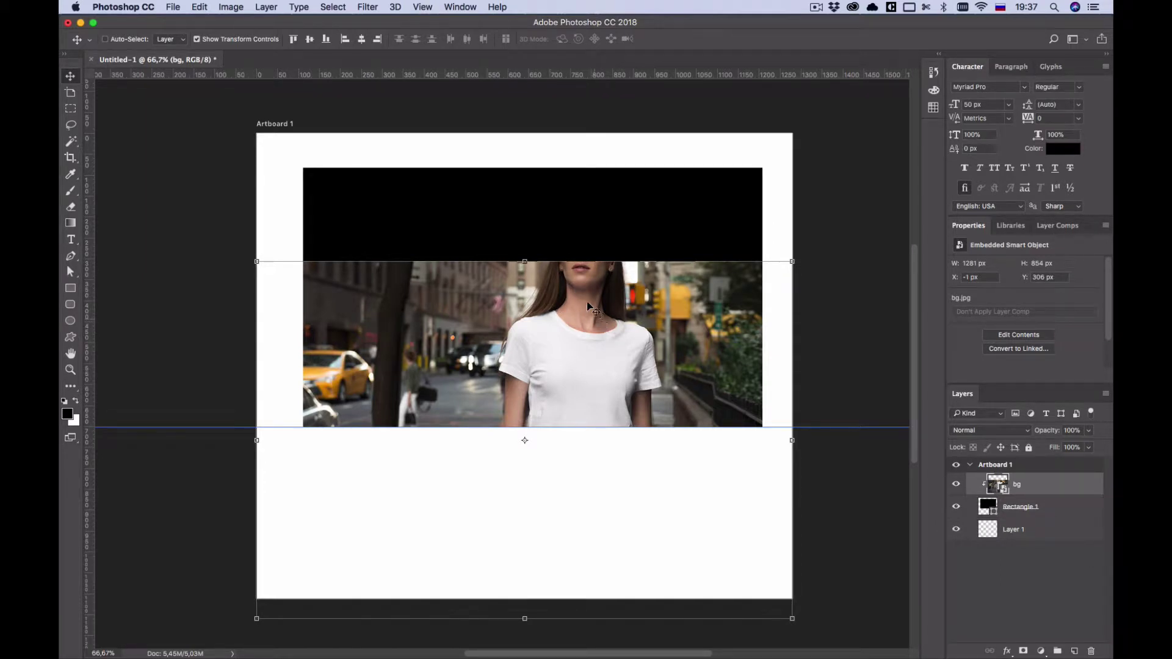
left_click_drag(640, 323, 643, 243)
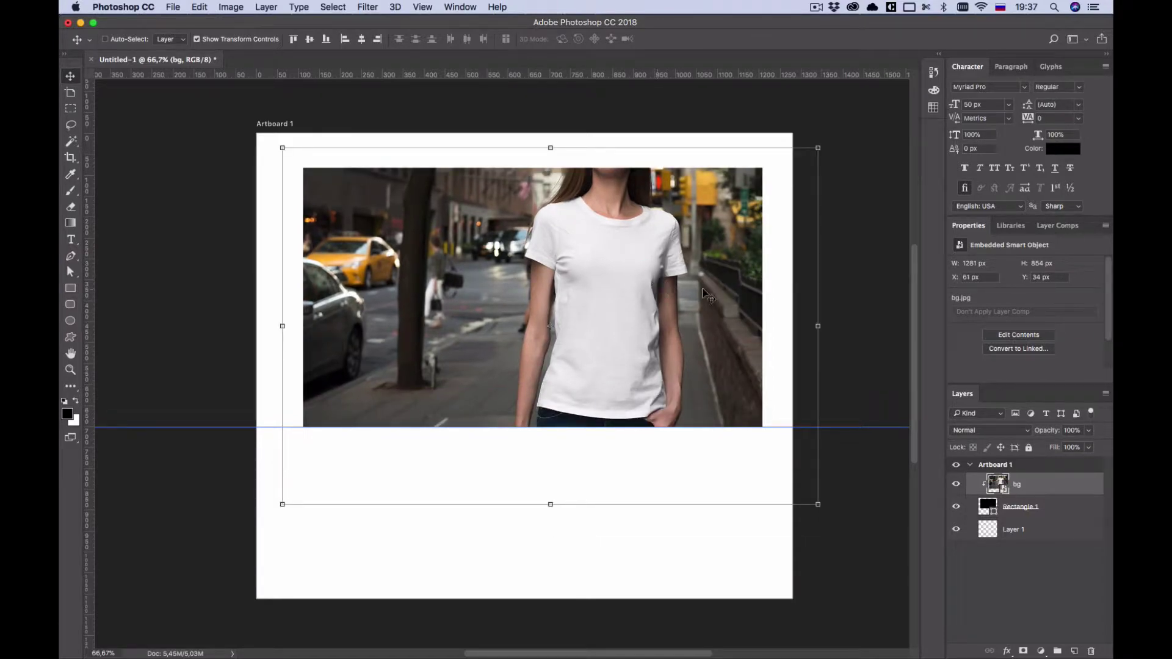
mouse_move(708, 296)
left_mouse_down()
mouse_move(701, 278)
mouse_move(691, 289)
left_mouse_up()
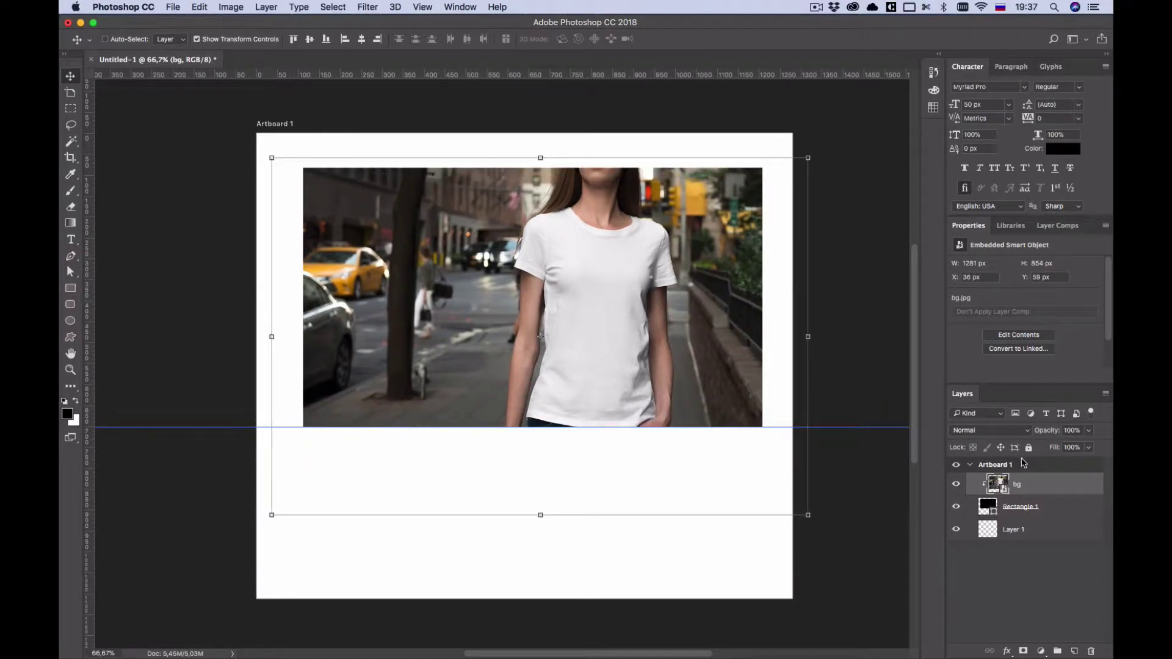
left_click(1014, 507)
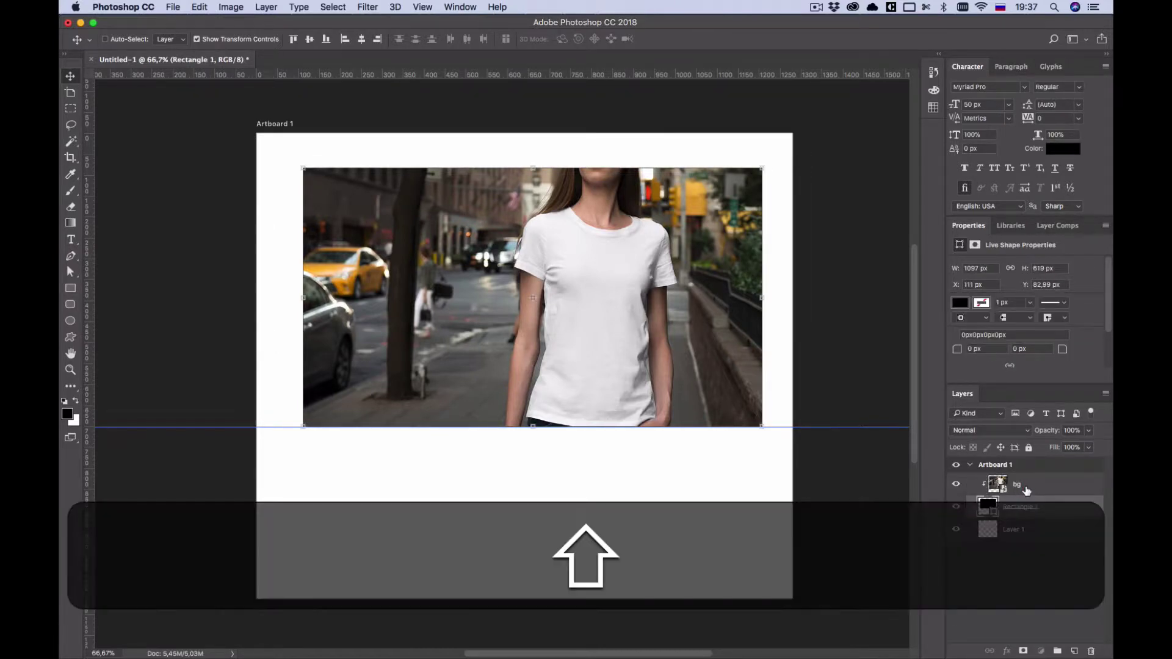
left_click_drag(1023, 491, 1032, 486)
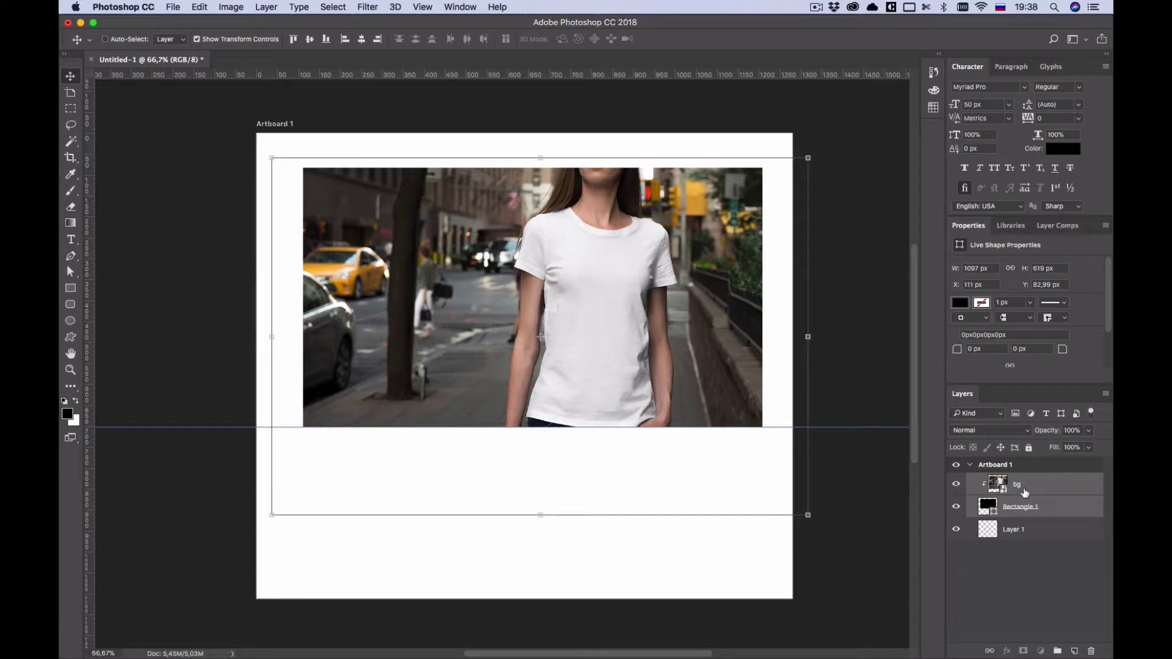
left_click(1019, 489)
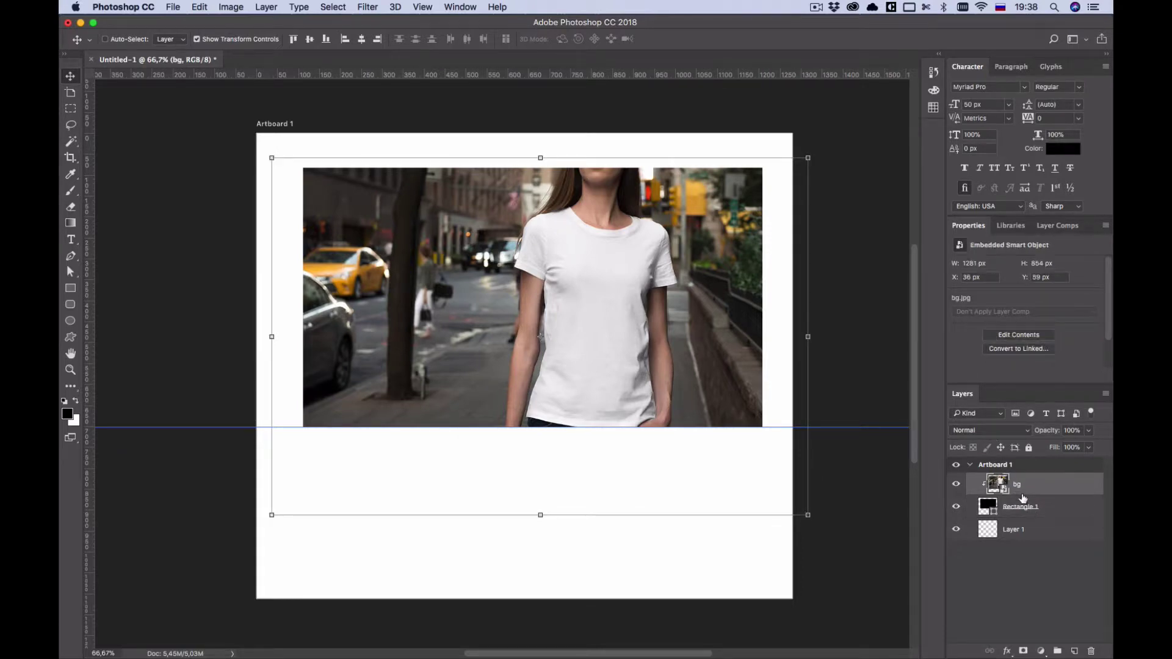
Resize Rectangle 1 from the artboard's upper-left corner to its right edge, making it 1280 × 702 px, and apply the transform
left_click(987, 509)
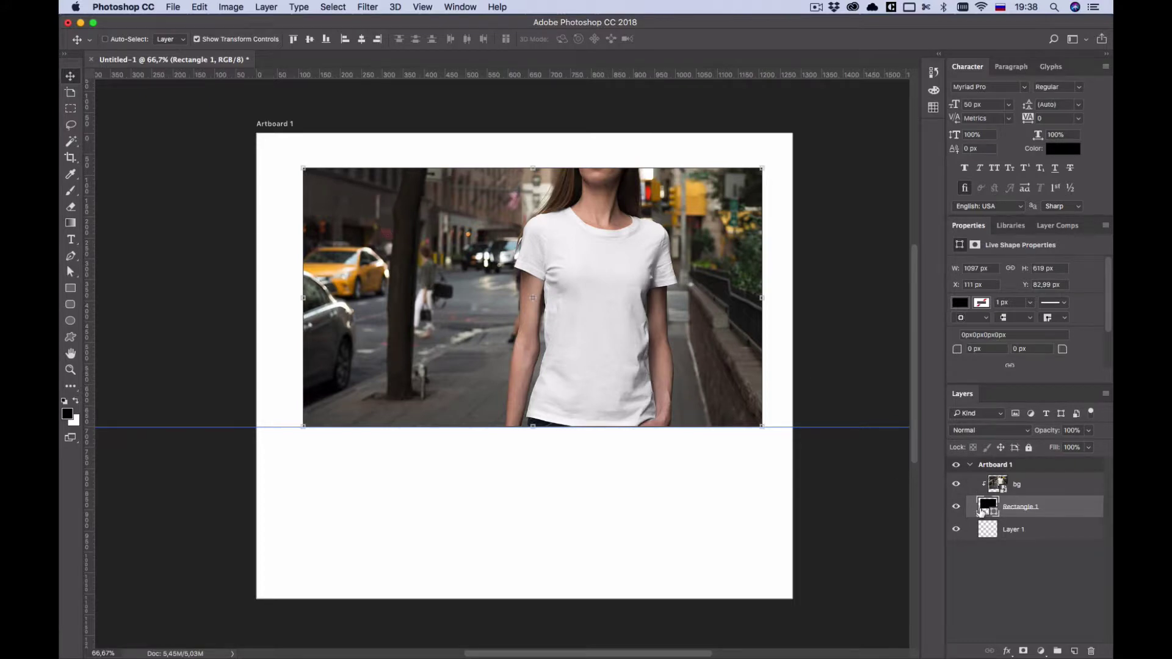
key("ctrl+t")
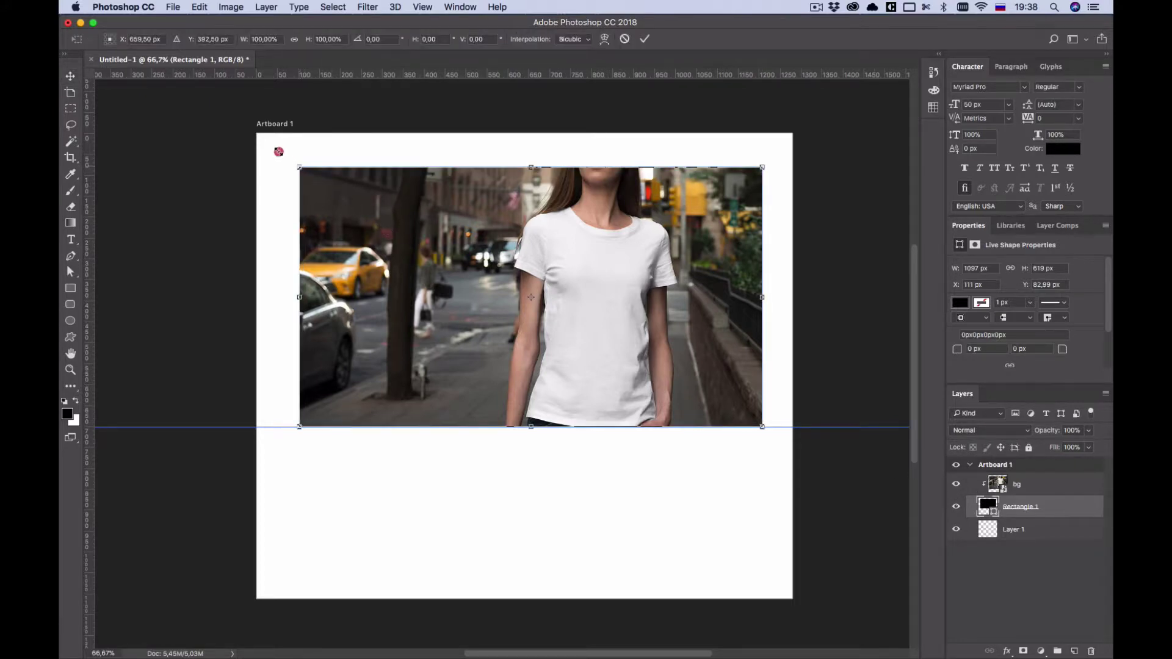
left_click_drag(278, 151, 256, 133)
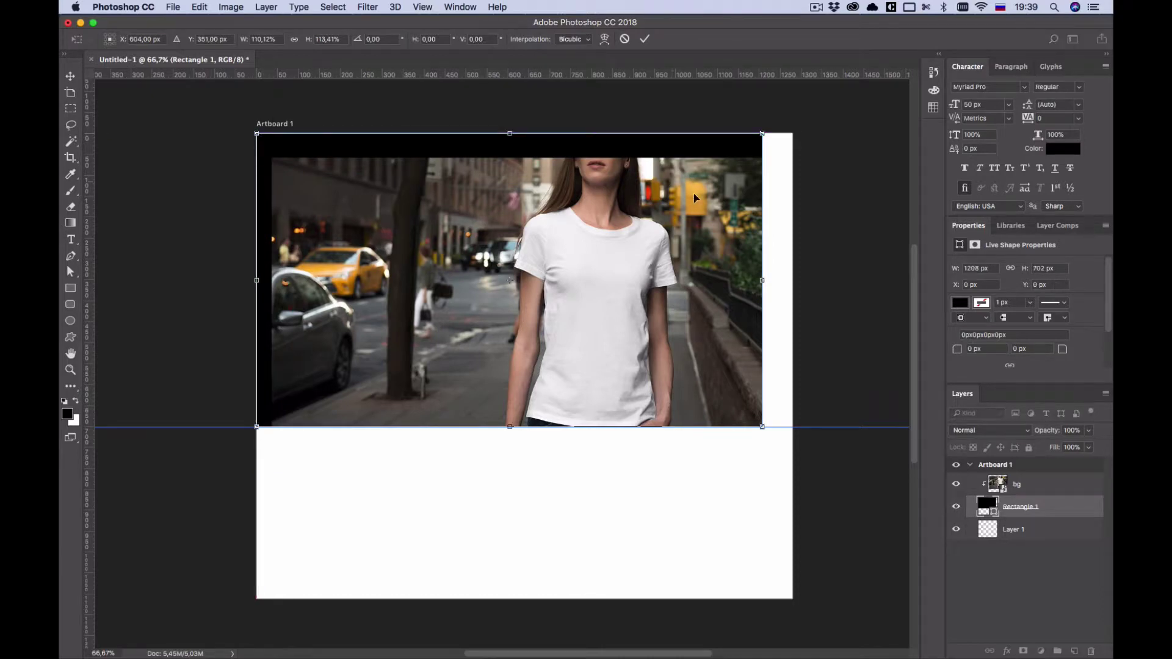
left_click_drag(760, 280, 792, 279)
key("Return")
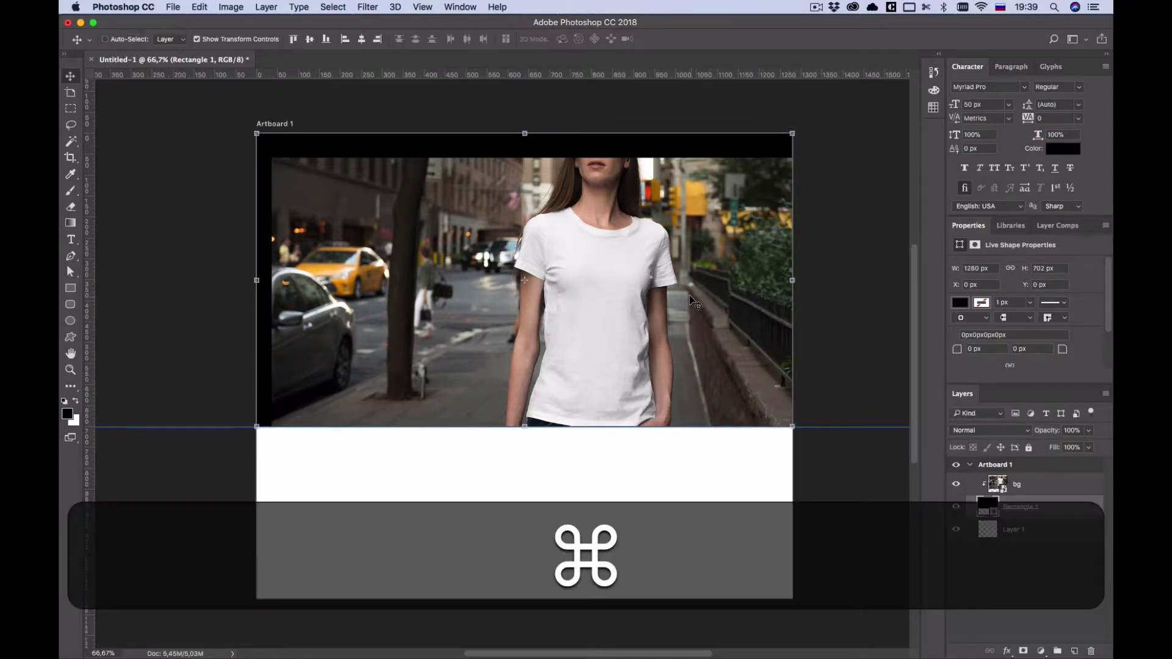
Align the clipped bg image with the artboard's top and left edges
key("ctrl+plus")
key("space")
left_click_drag(688, 232, 643, 339)
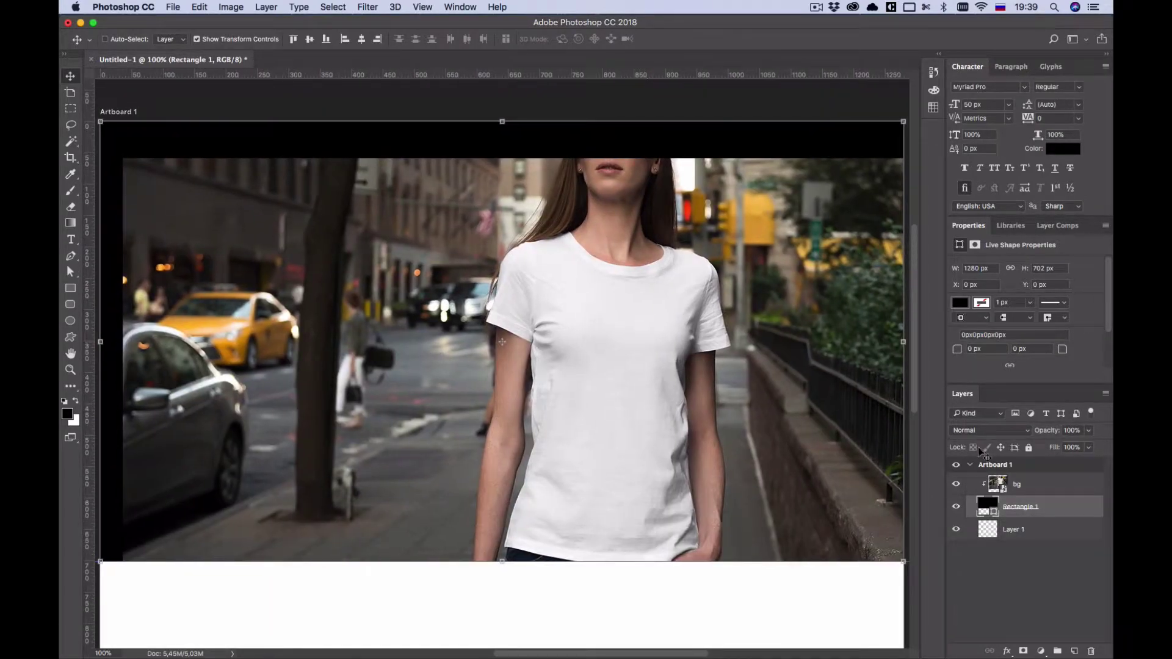
left_click(1001, 486)
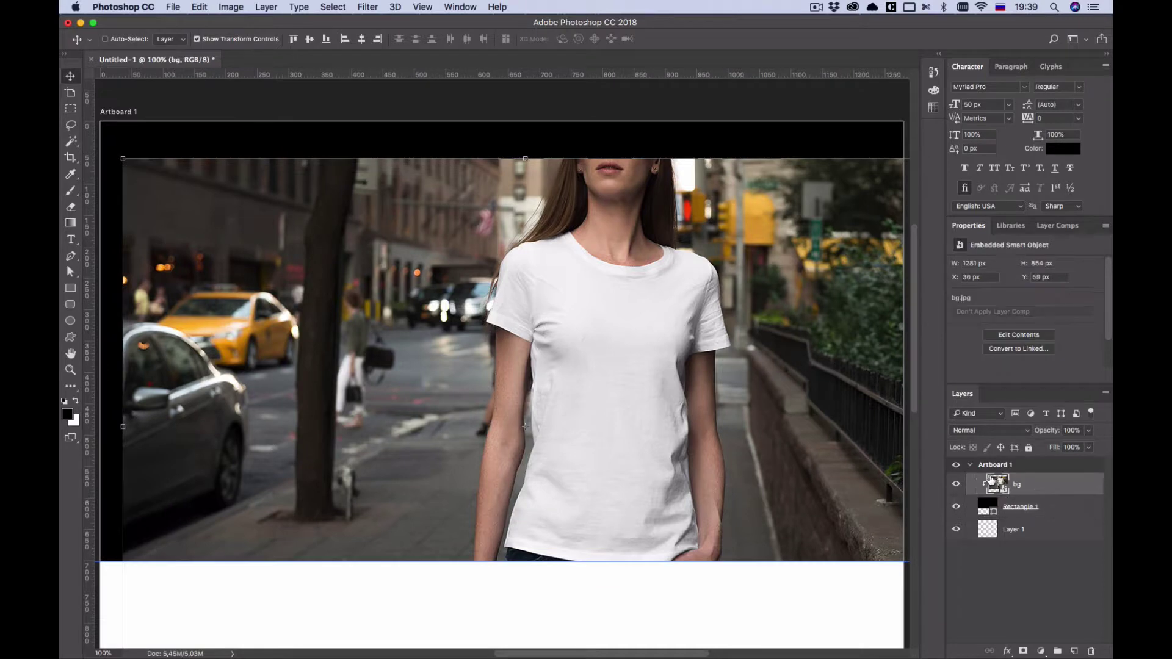
left_click(309, 40)
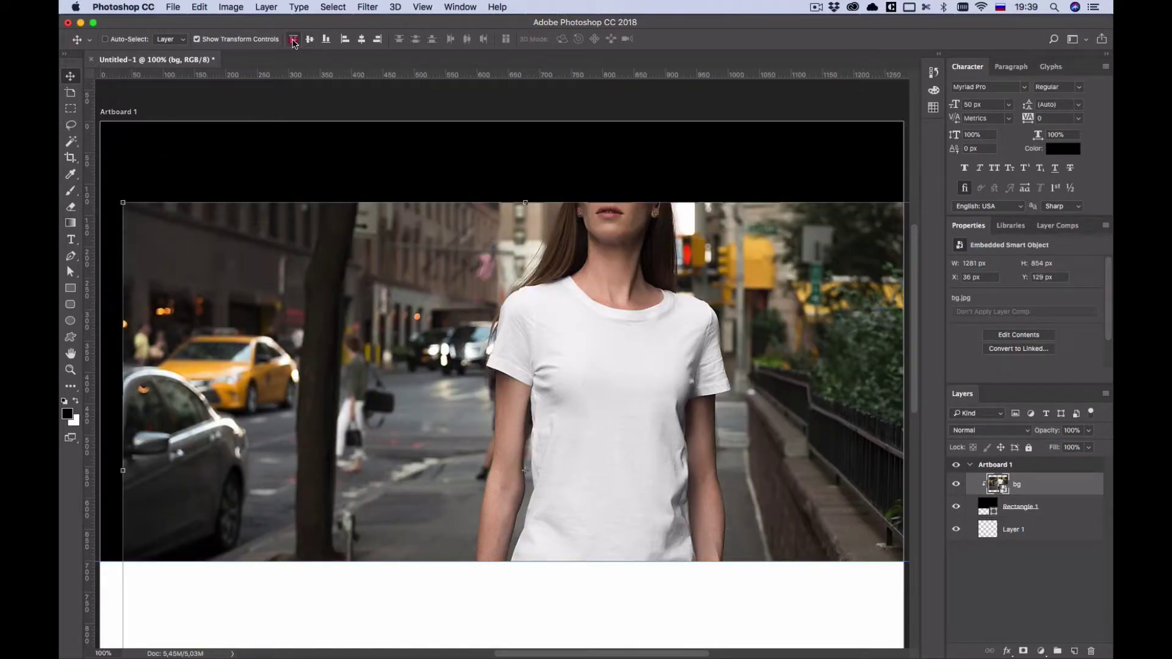
left_click(292, 41)
left_click(344, 39)
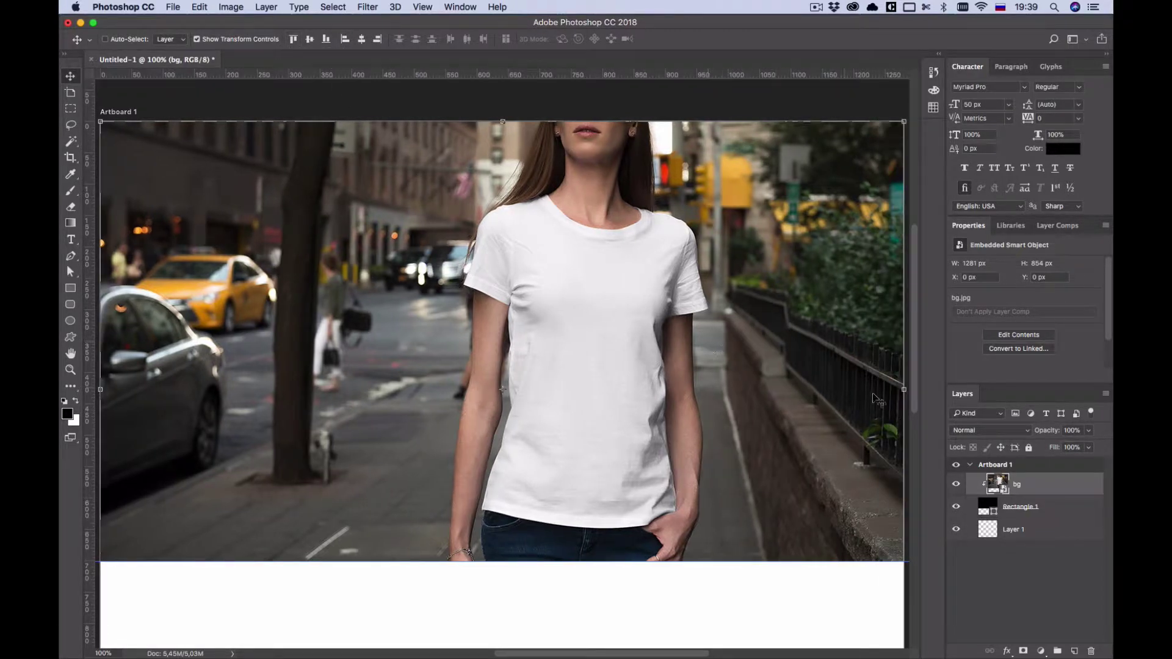
Hide the rulers around the canvas
key("space")
left_click_drag(607, 268, 615, 256)
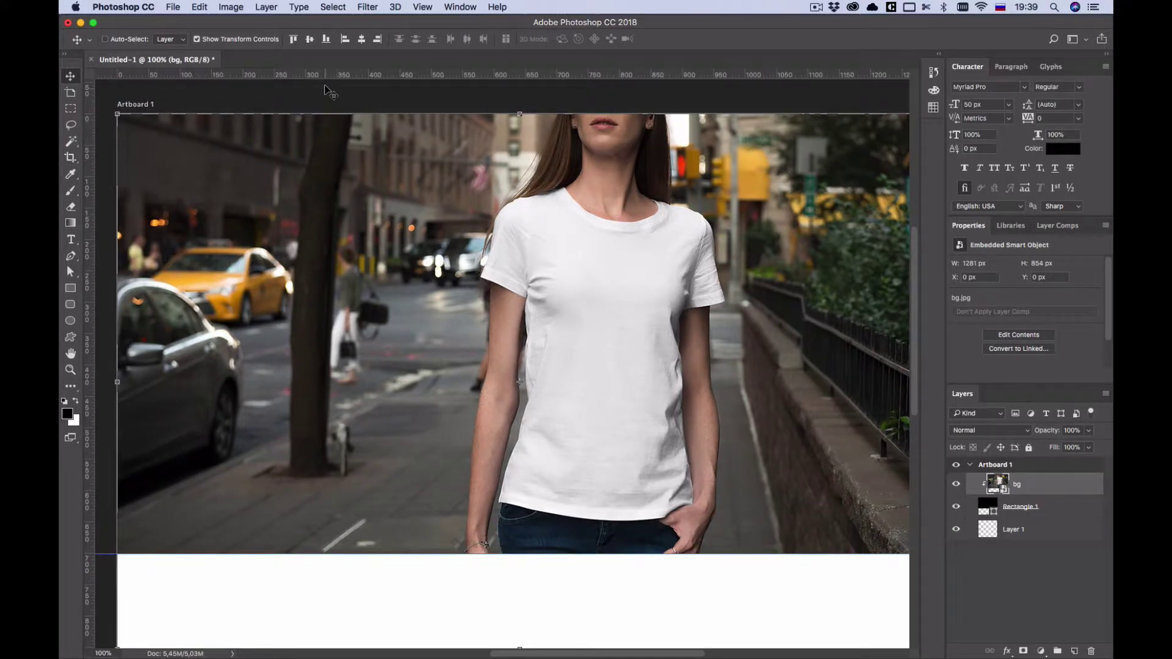
key("super")
key("super+k")
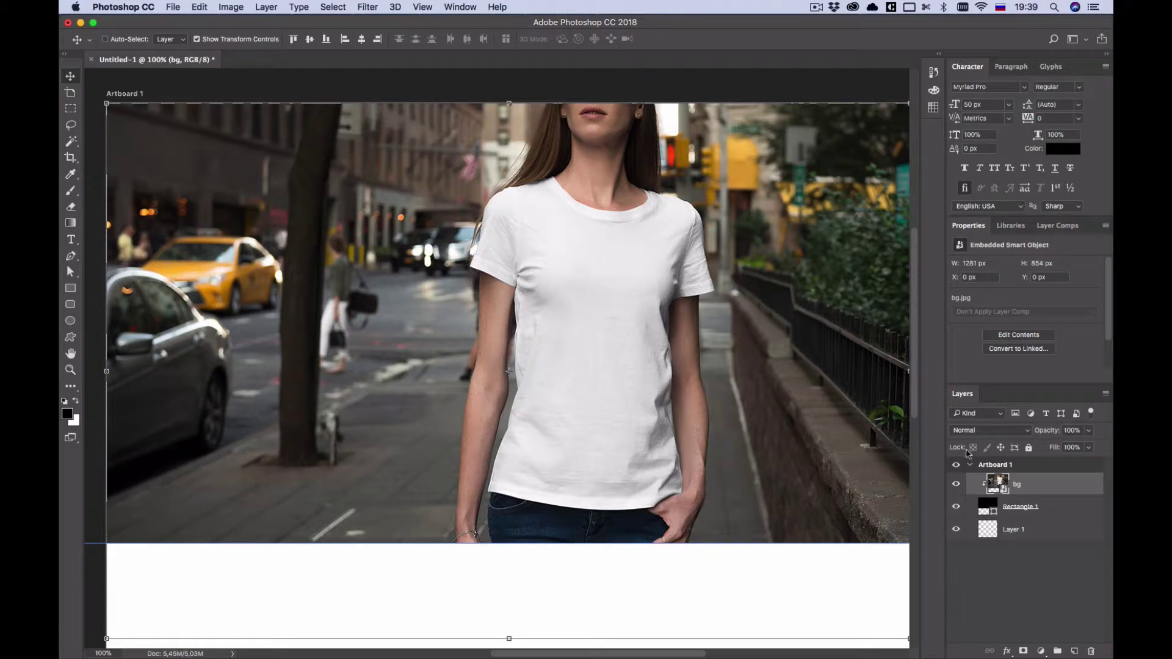
Place logo.svg directly above the Rectangle 1 layer, scale it down to about 135 × 116 px and move it over the tree trunk
left_click(1007, 511)
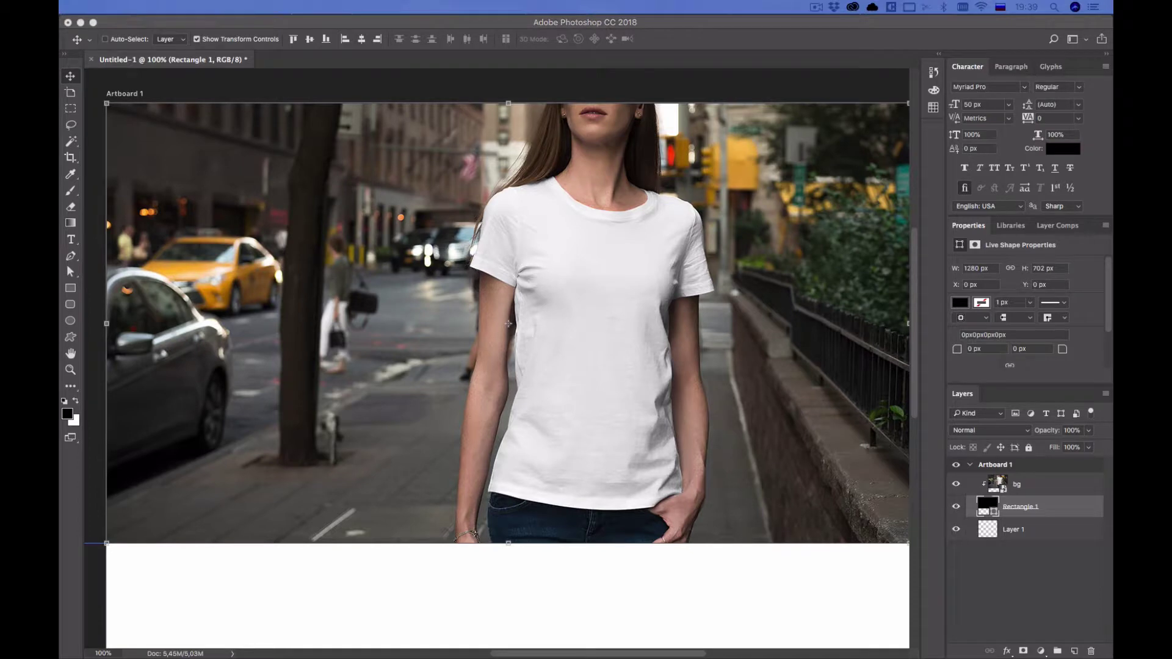
left_click_drag(351, 186, 309, 252)
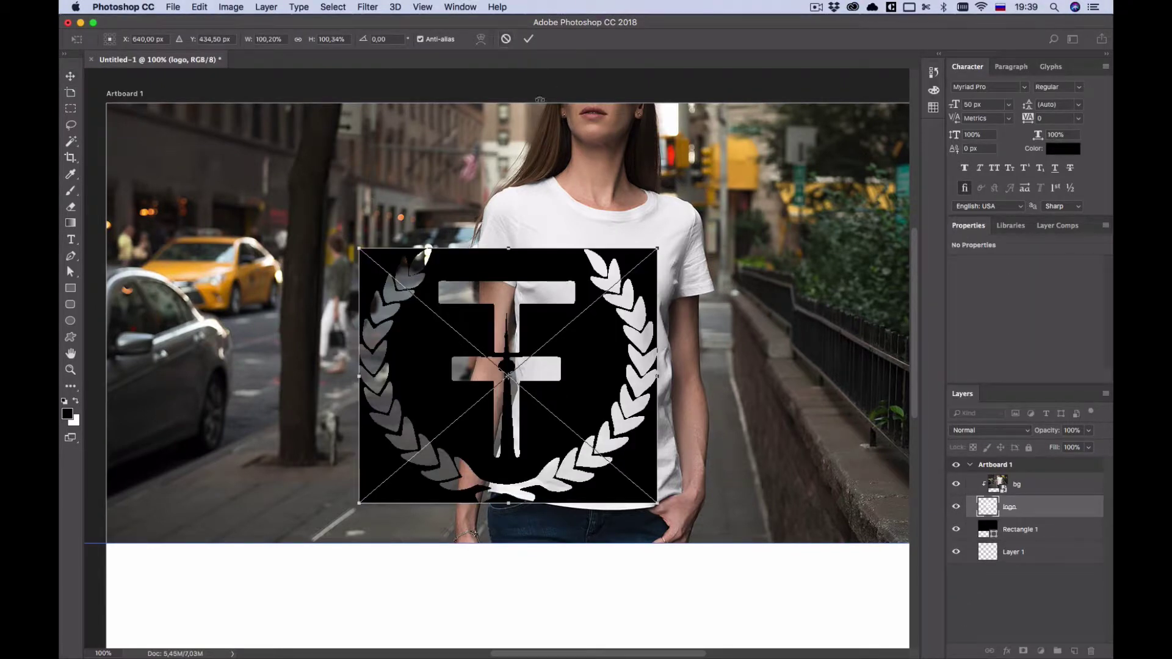
left_click_drag(657, 249, 315, 288)
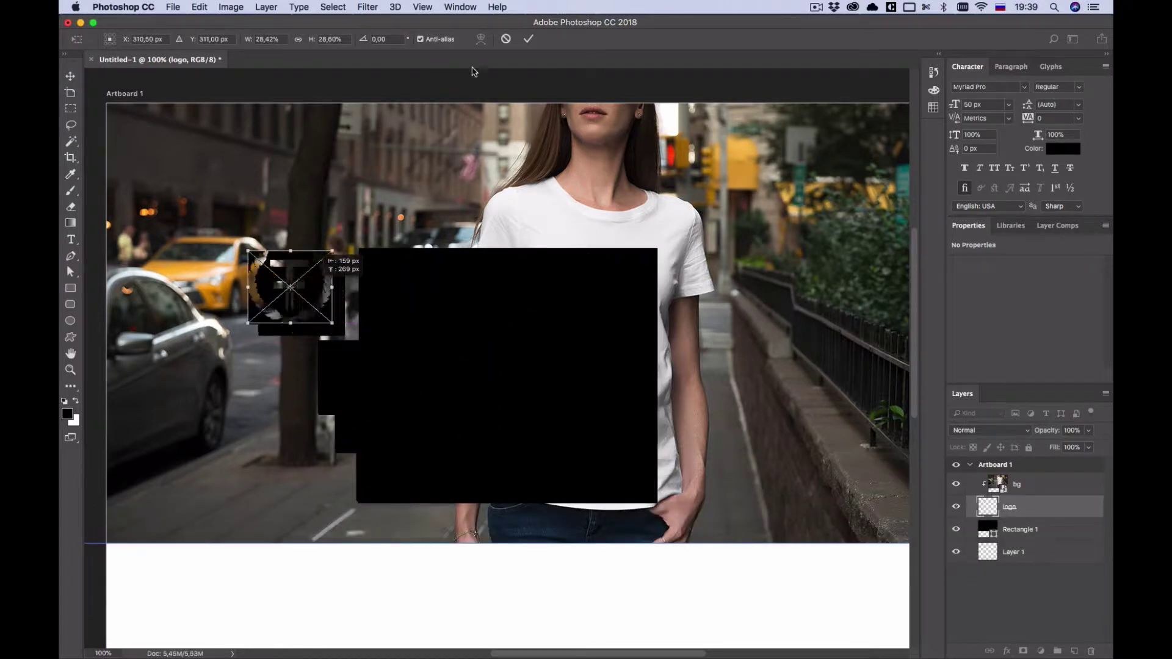
left_click(528, 38)
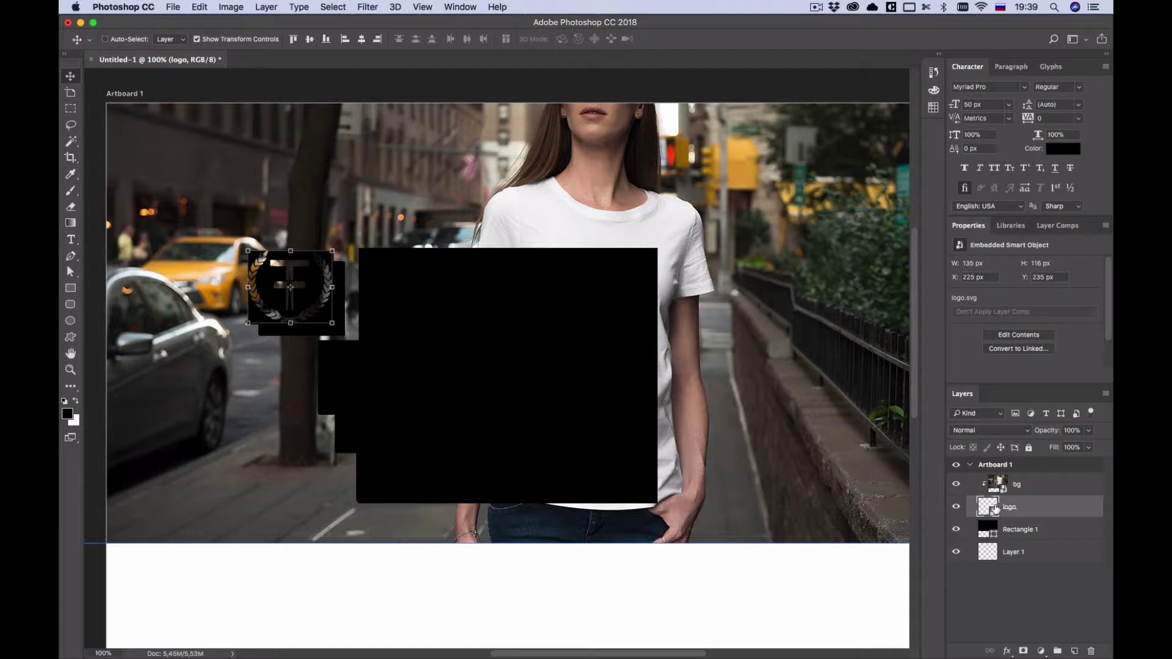
Move the logo layer above bg and clip the bg layer to Rectangle 1 again
left_click_drag(996, 486, 1011, 473)
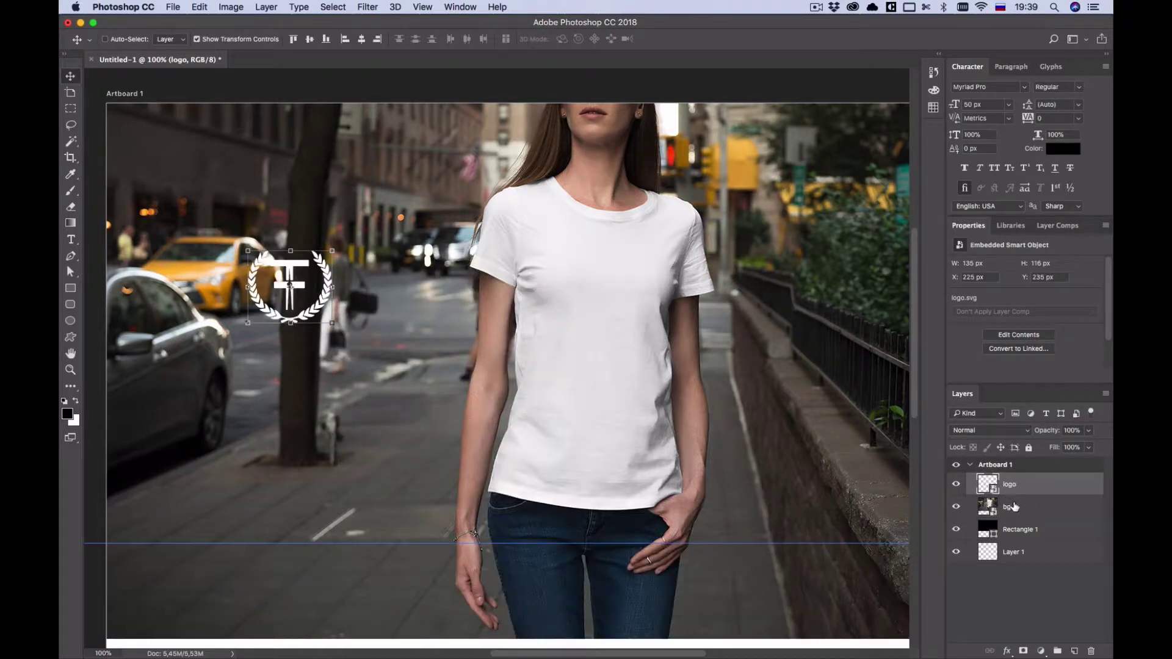
left_click(1017, 510)
key("alt")
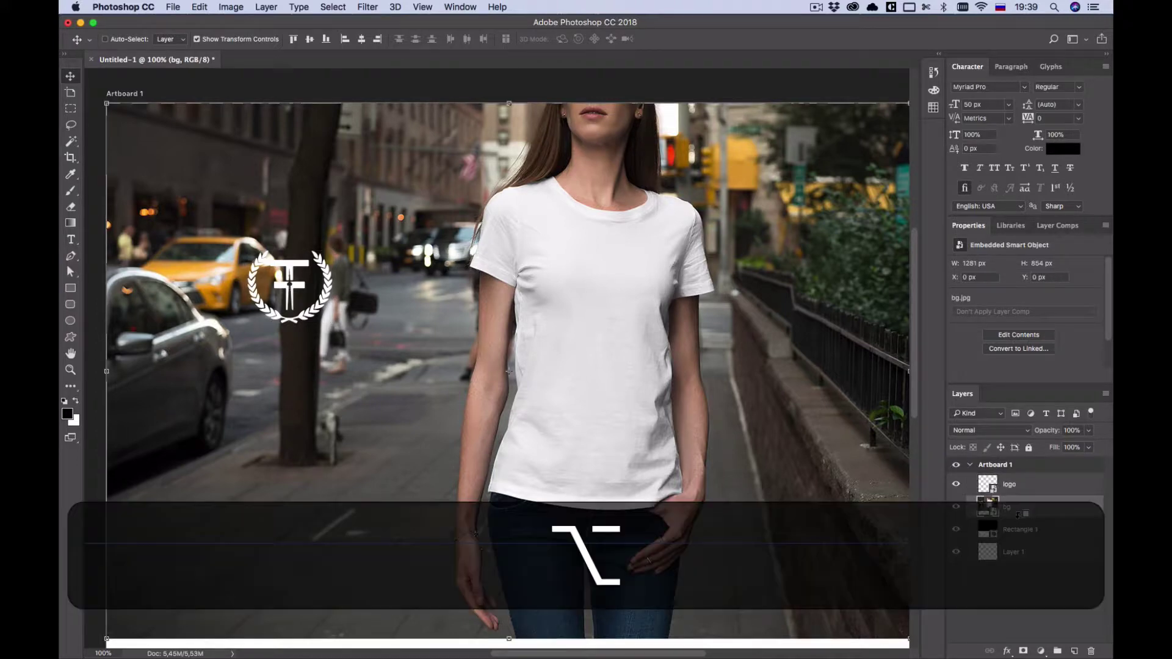
left_click_drag(1018, 515, 1018, 486)
Move the logo to the artboard's upper-left area at about X 112 px, Y 41 px
left_click(1008, 486)
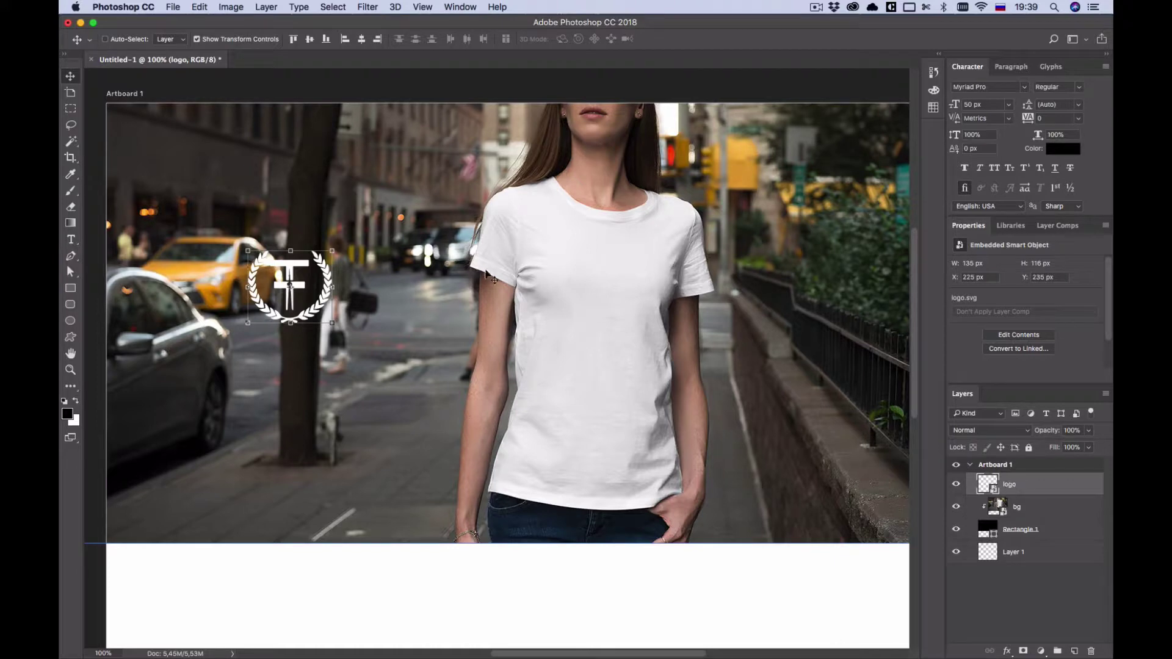
left_click_drag(305, 278, 235, 156)
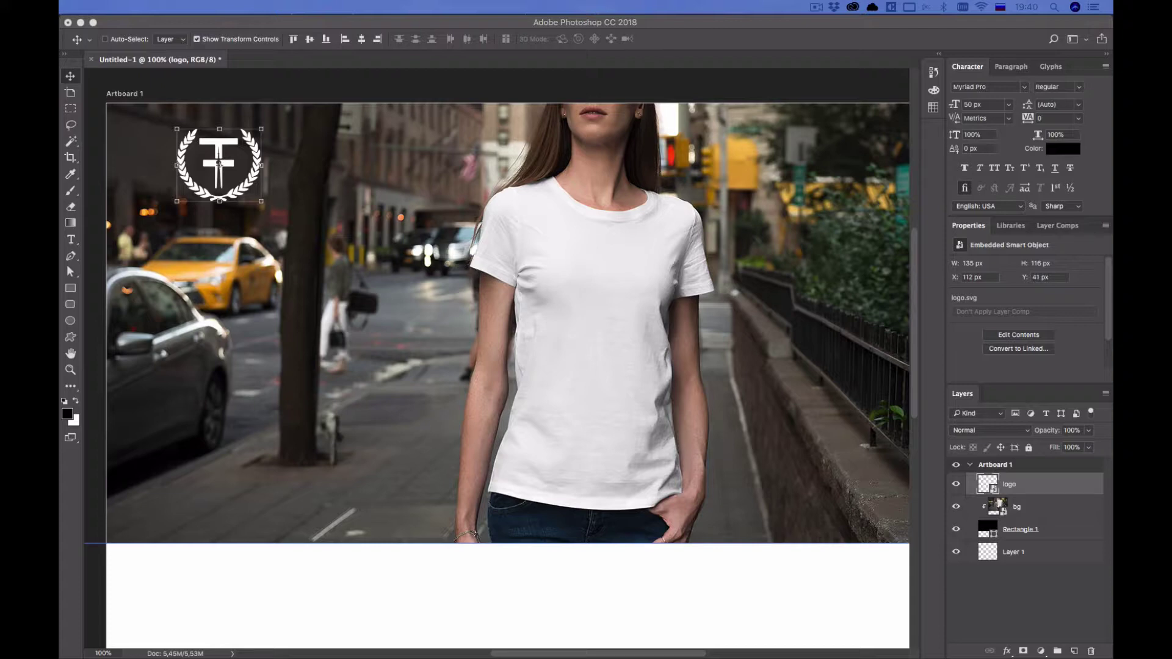
Copy the menu text "Готовые принты Создать свой Контакты" and paste it as a new text layer across the artboard's upper part
key("super+c")
left_click(463, 213)
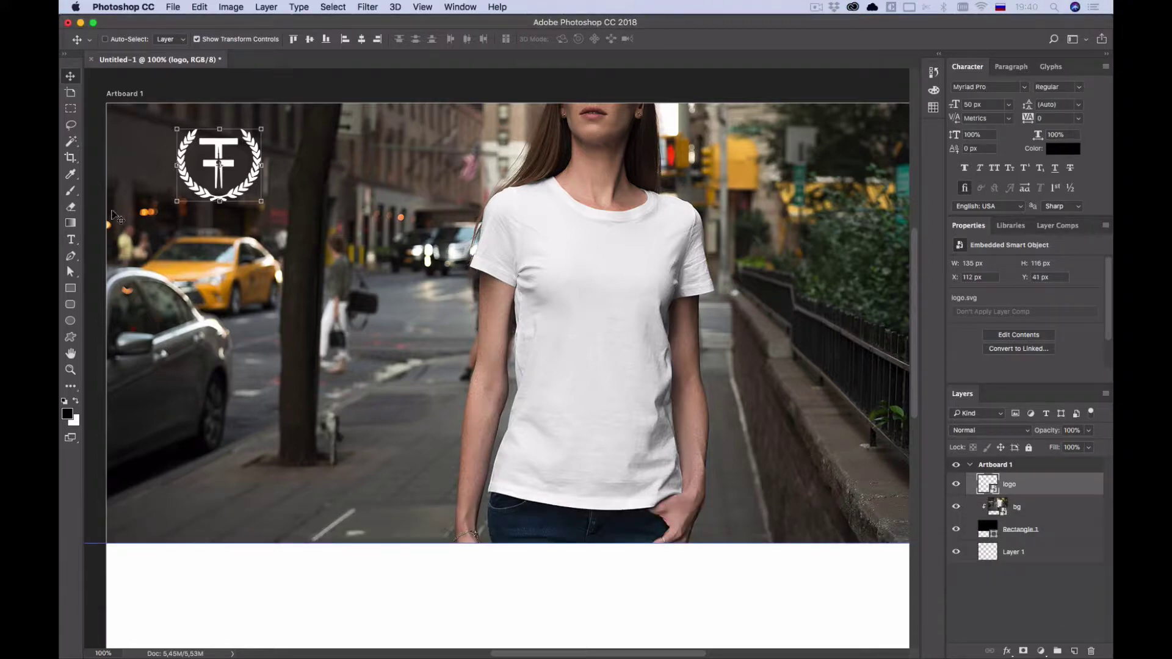
left_click(70, 240)
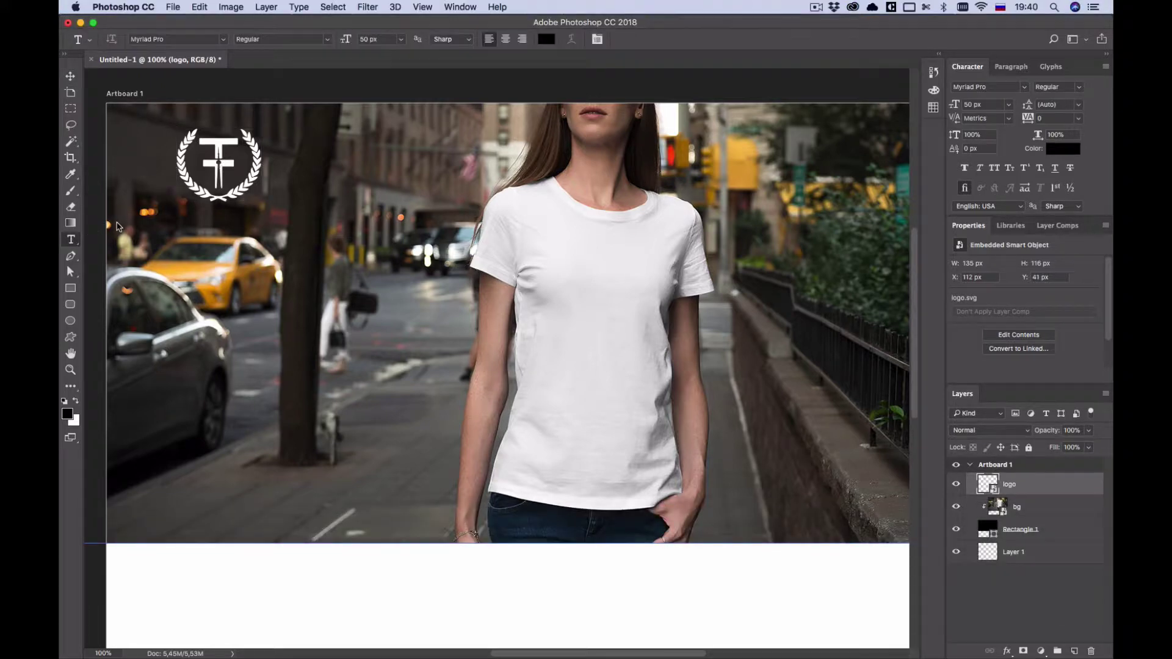
left_click(516, 148)
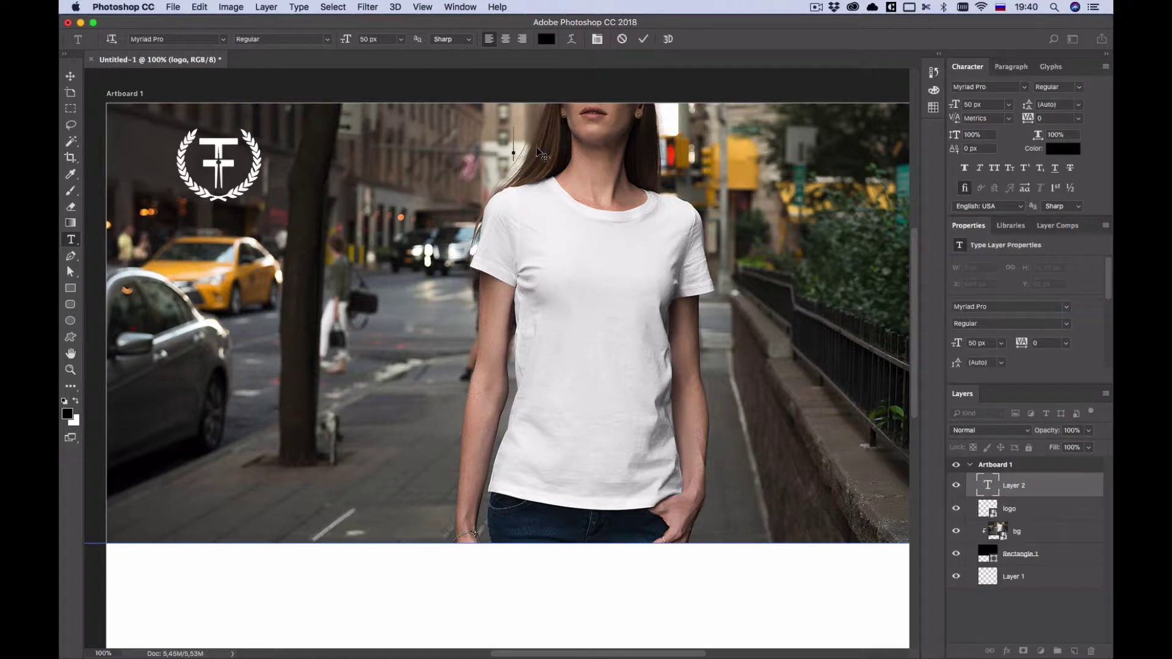
key("super+v")
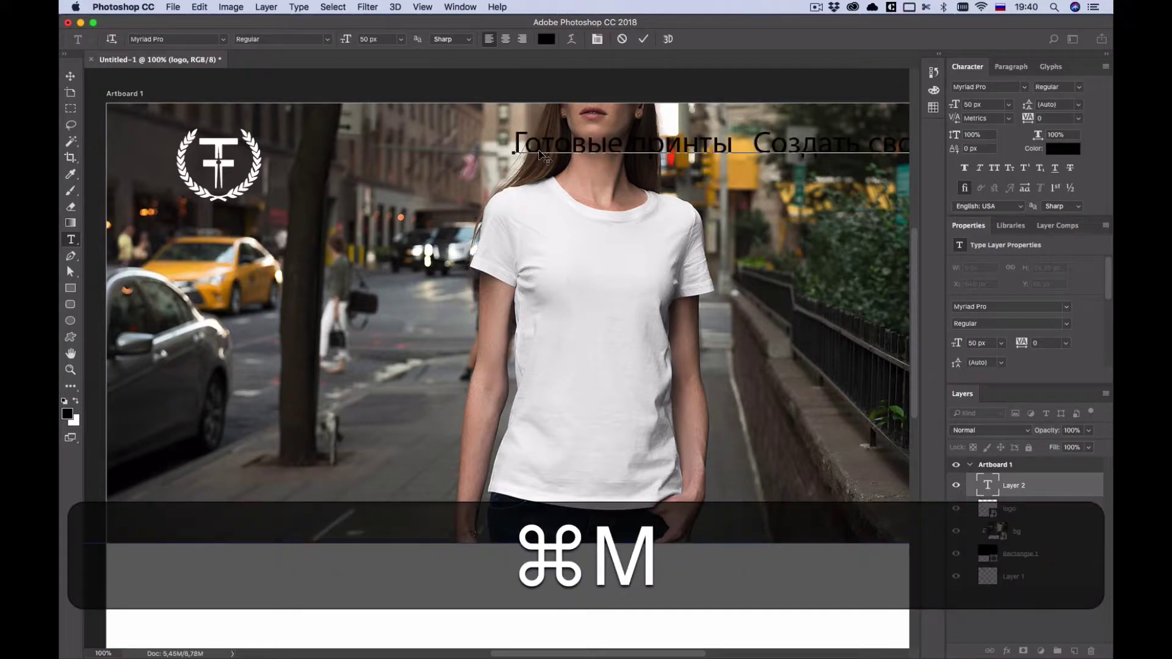
Set the colour of the whole menu text to white, ffffff
key("super+a")
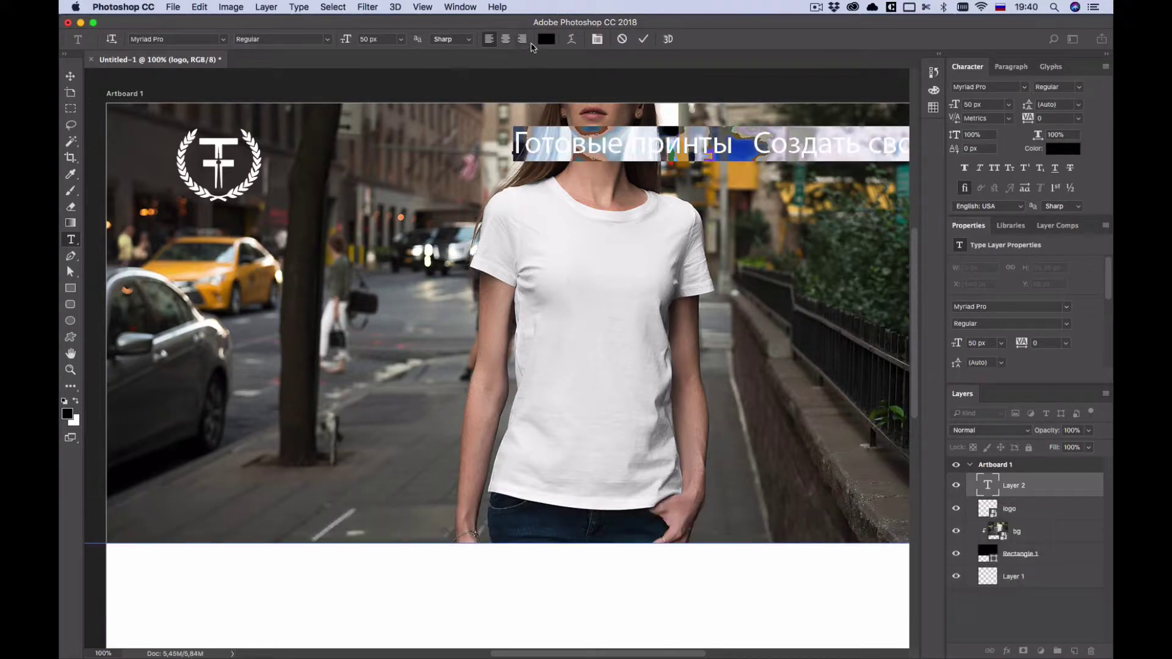
left_click(570, 143)
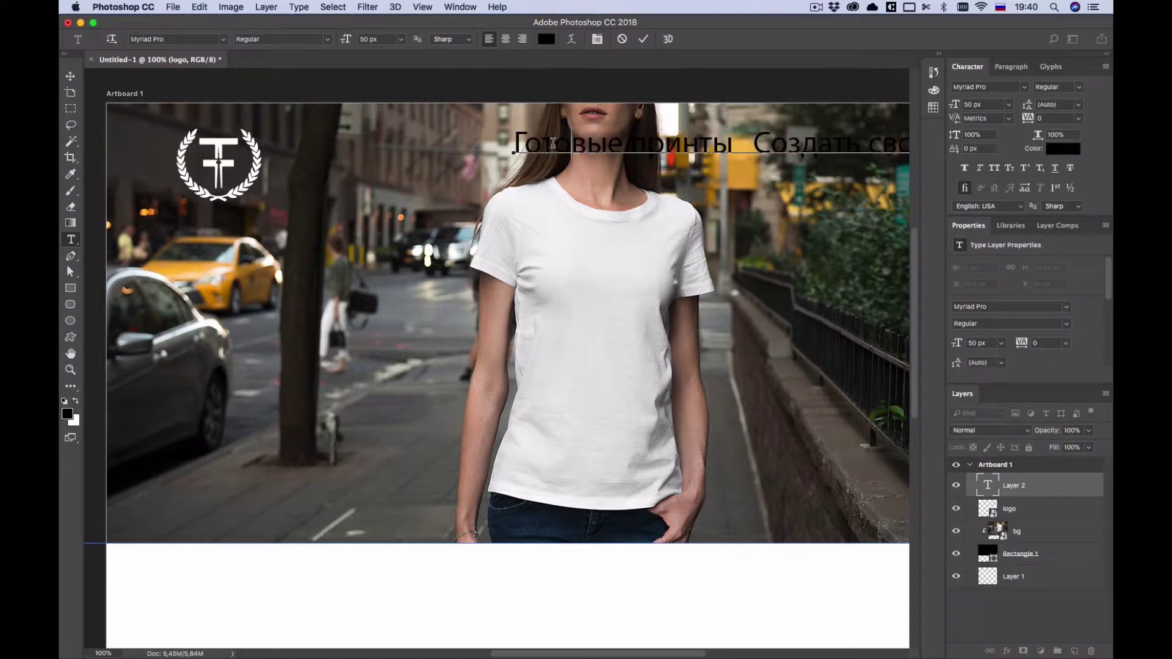
key("super+a")
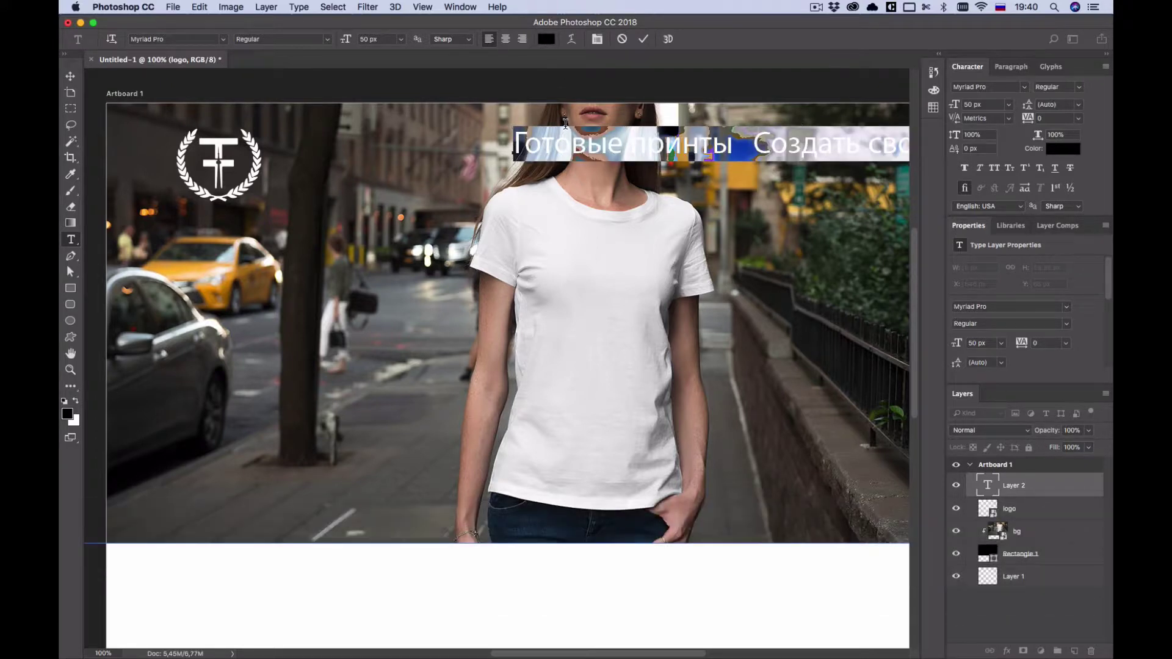
left_click(546, 39)
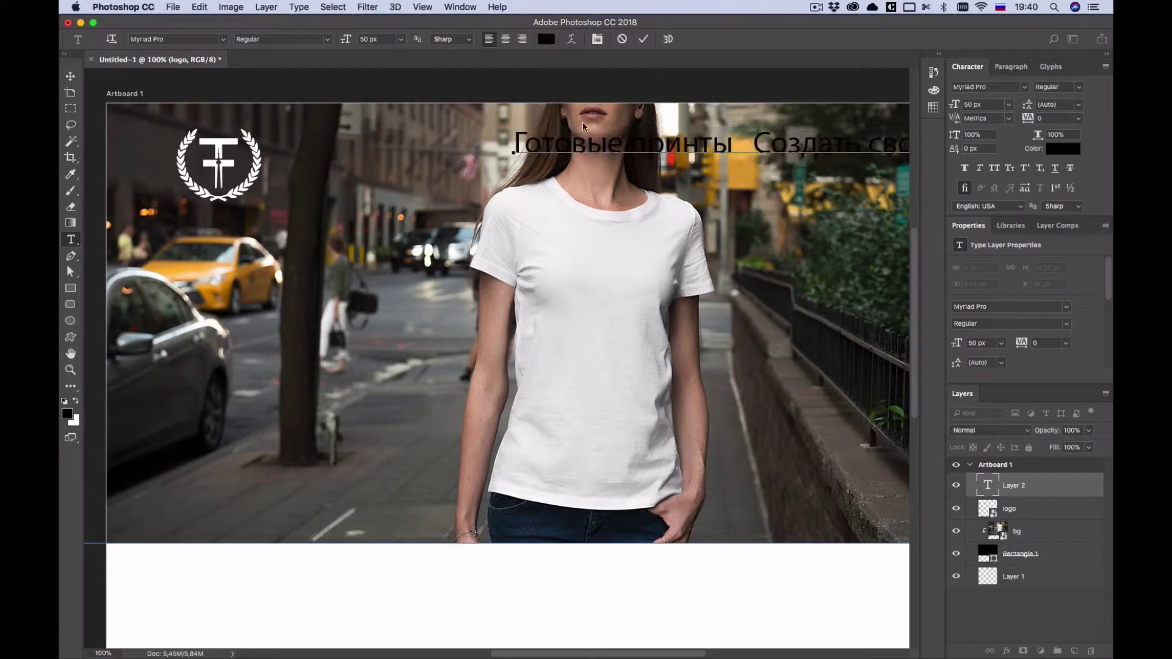
type("ffffff")
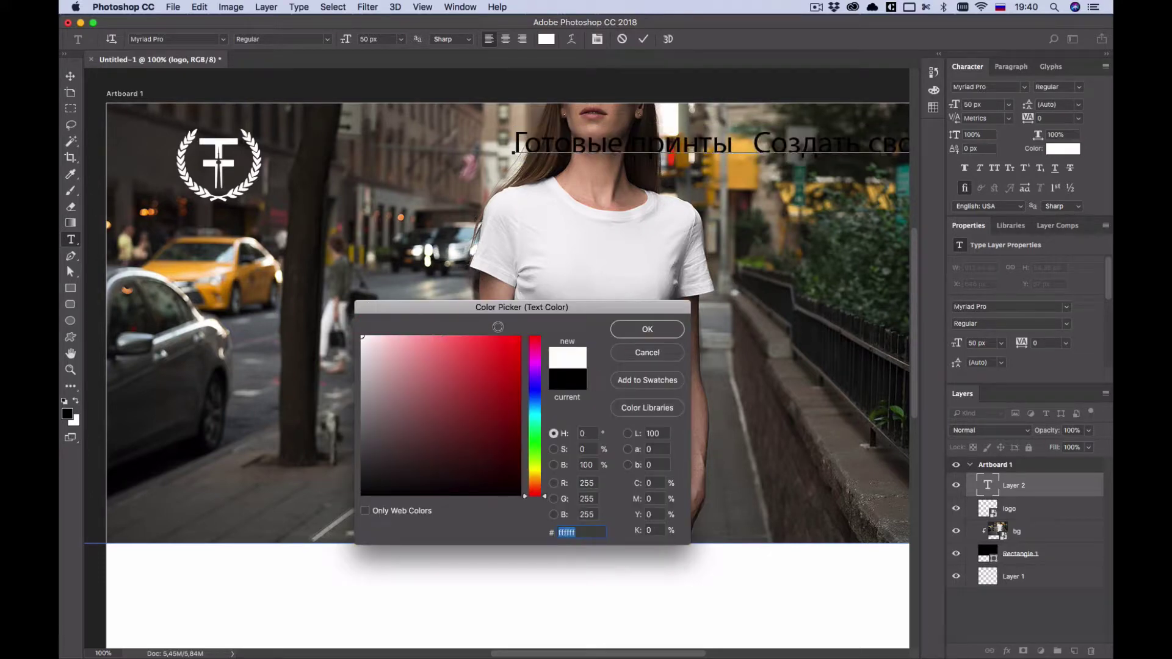
left_click(639, 328)
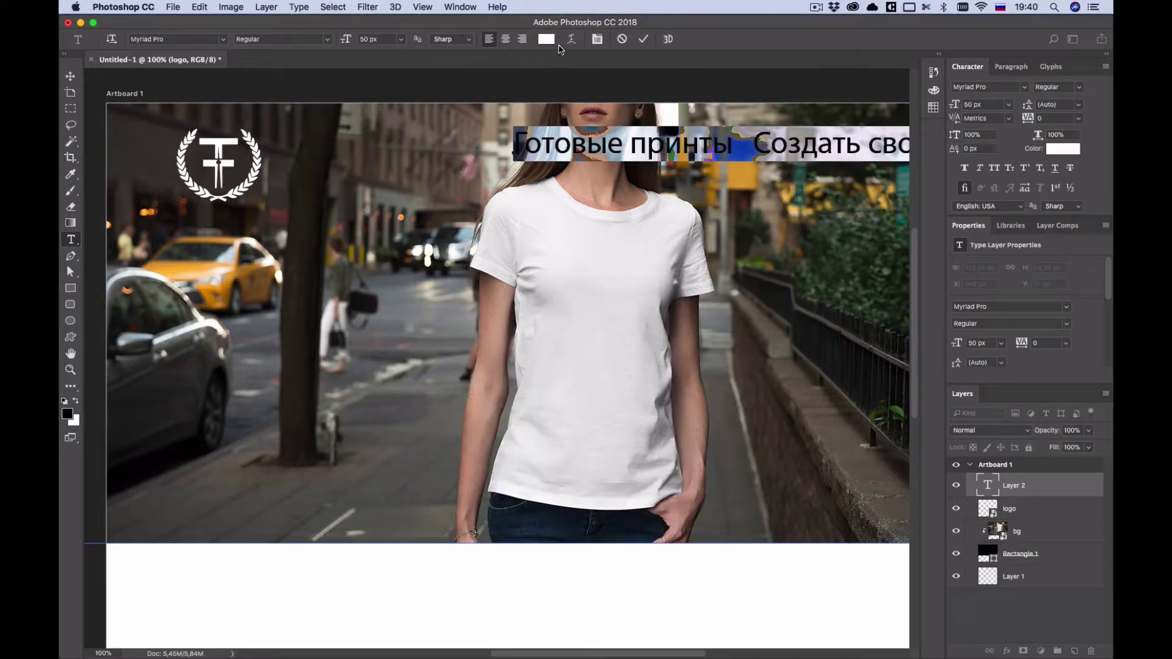
Set the menu text's size to 16 px and turn on All Caps for it
left_click(983, 107)
type("16")
key("Return")
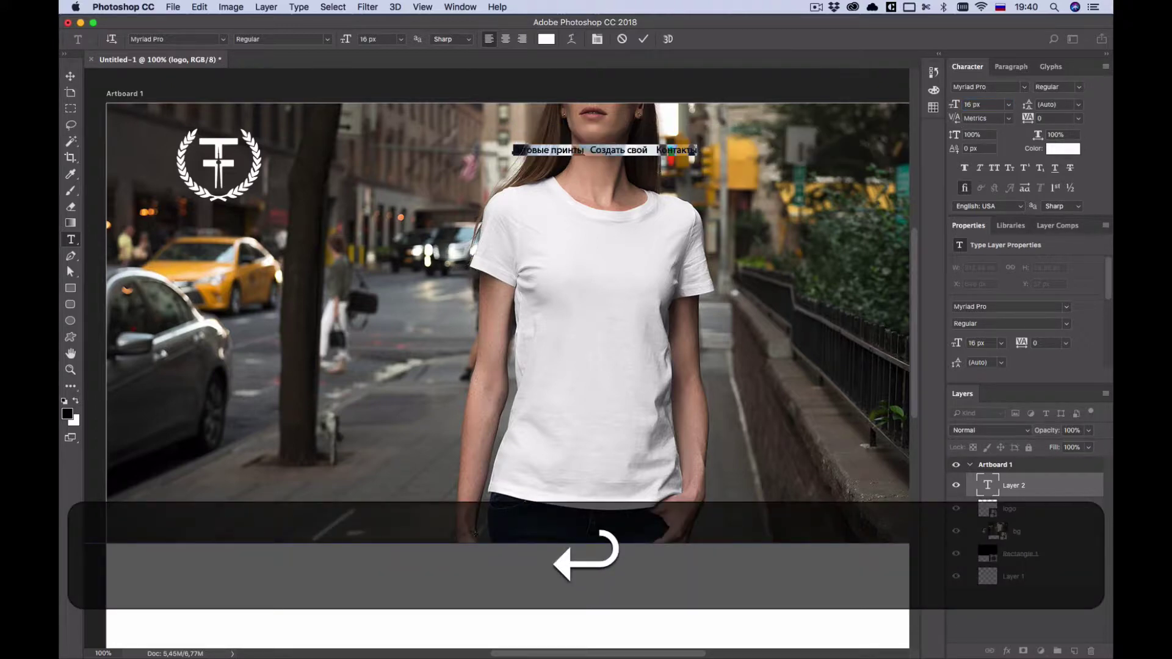
left_click(994, 169)
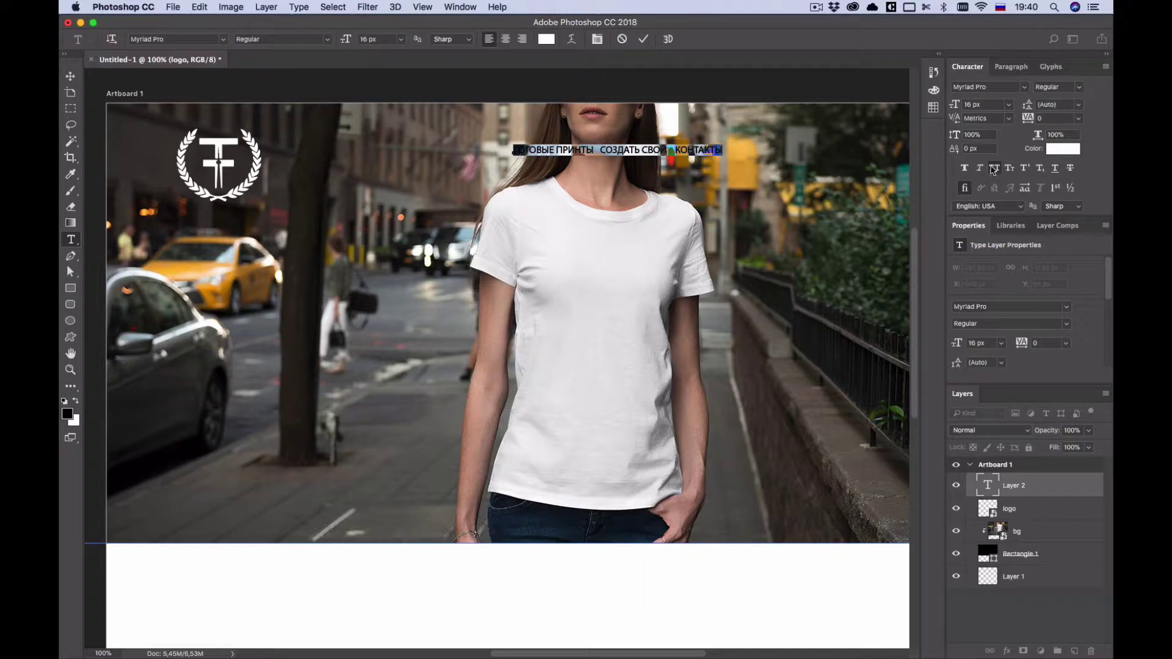
Try the Semibold and Bold styles of Myriad Pro and the Poppins font on the menu text
left_click(1075, 90)
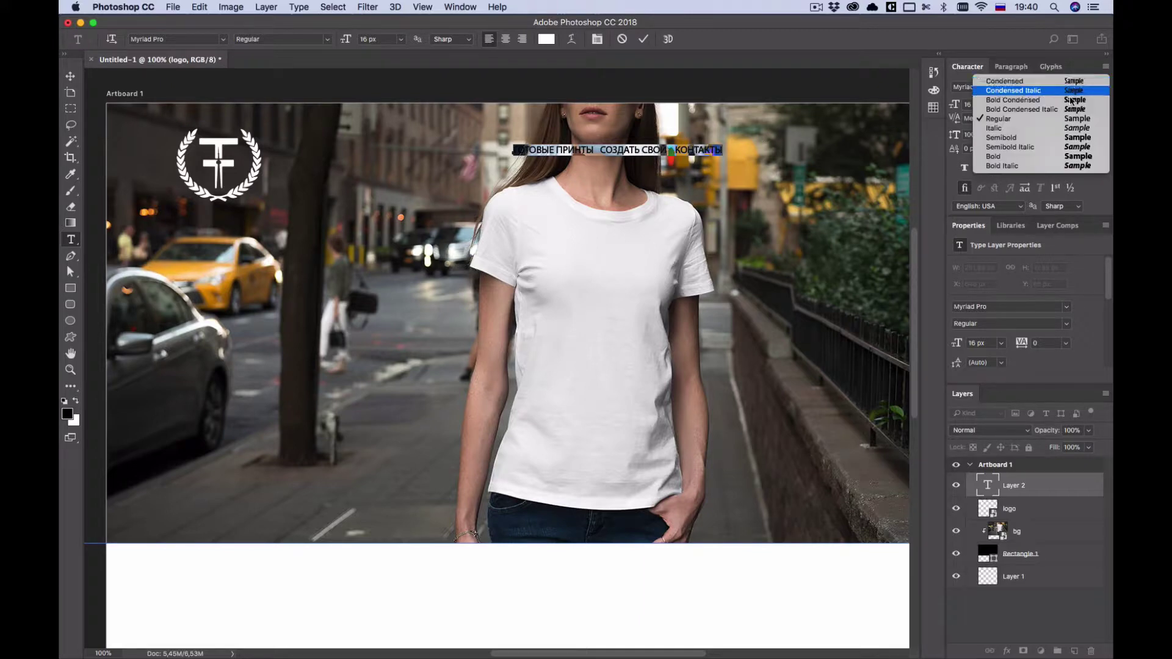
left_click(1016, 139)
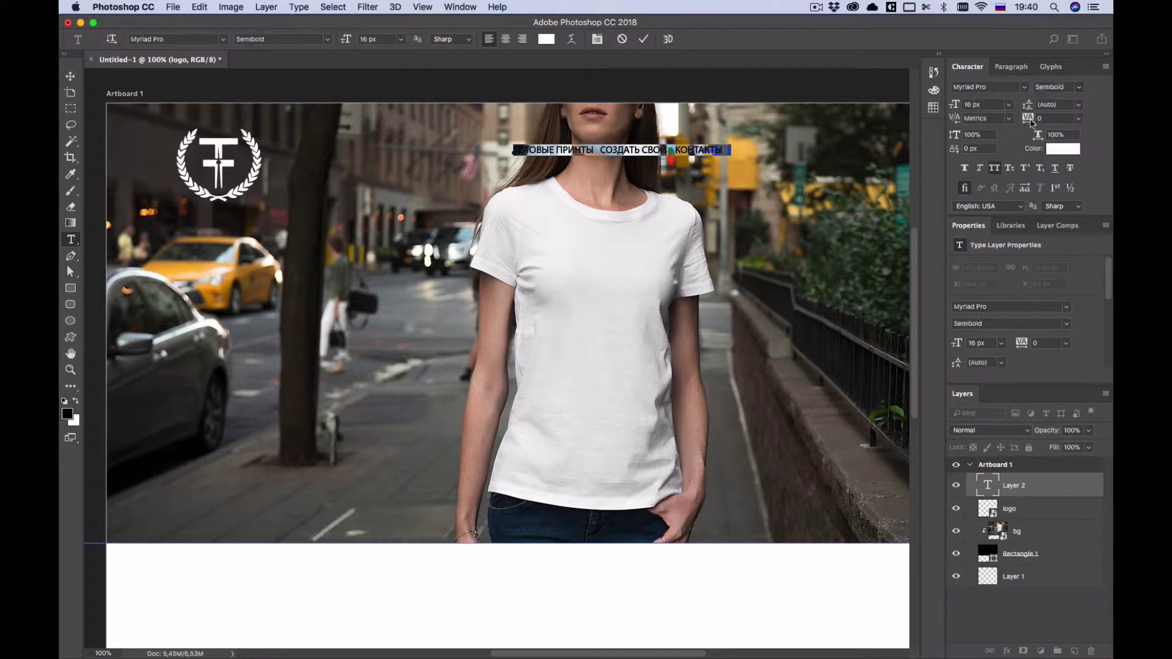
left_click(1077, 90)
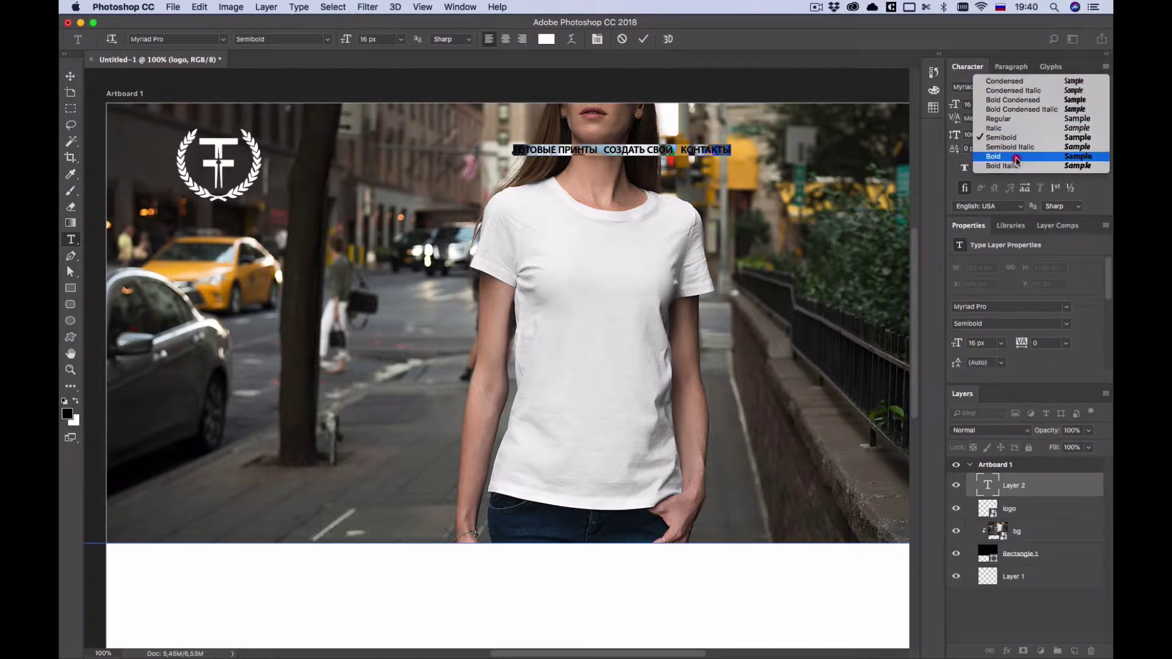
key("Escape")
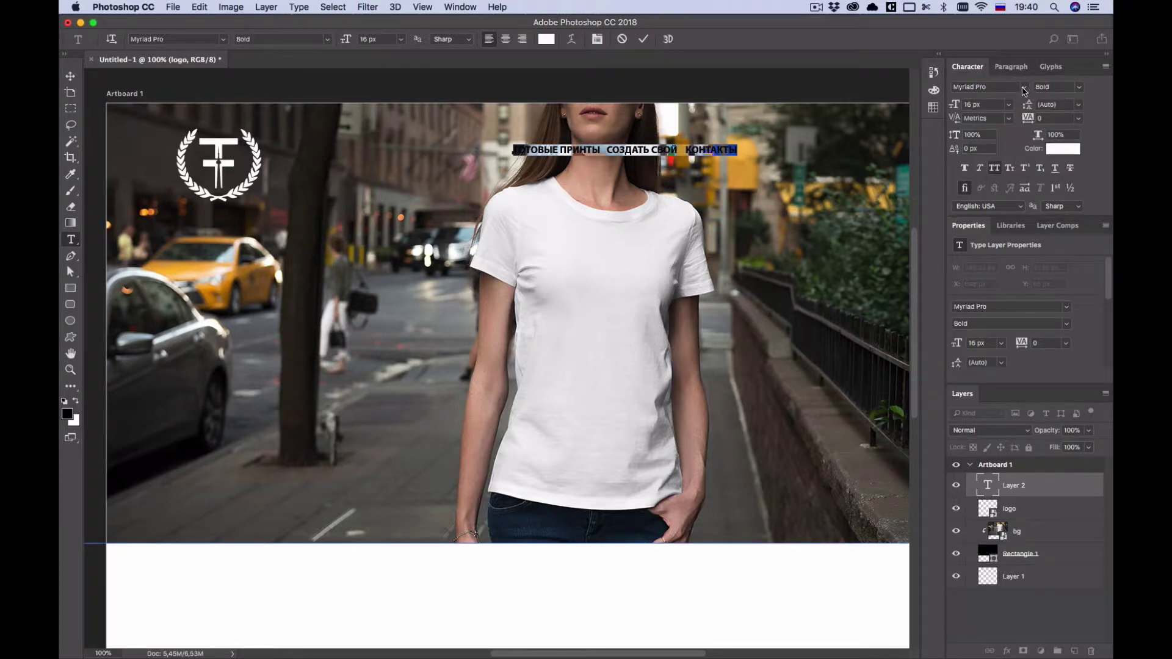
left_click(1023, 89)
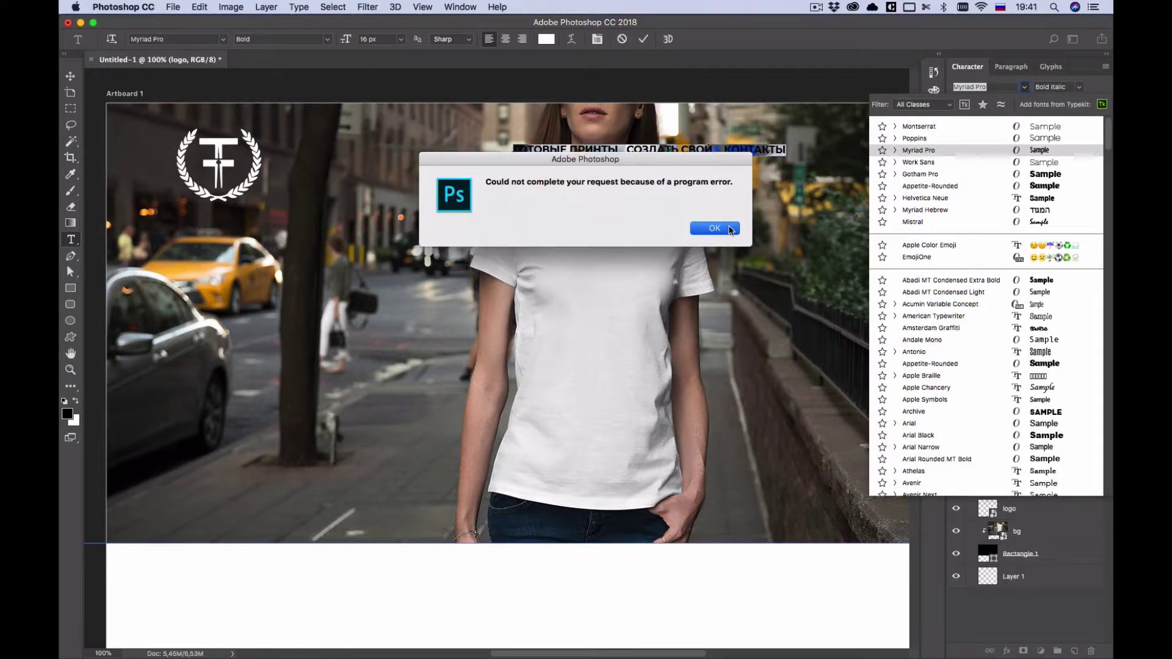
left_click(732, 228)
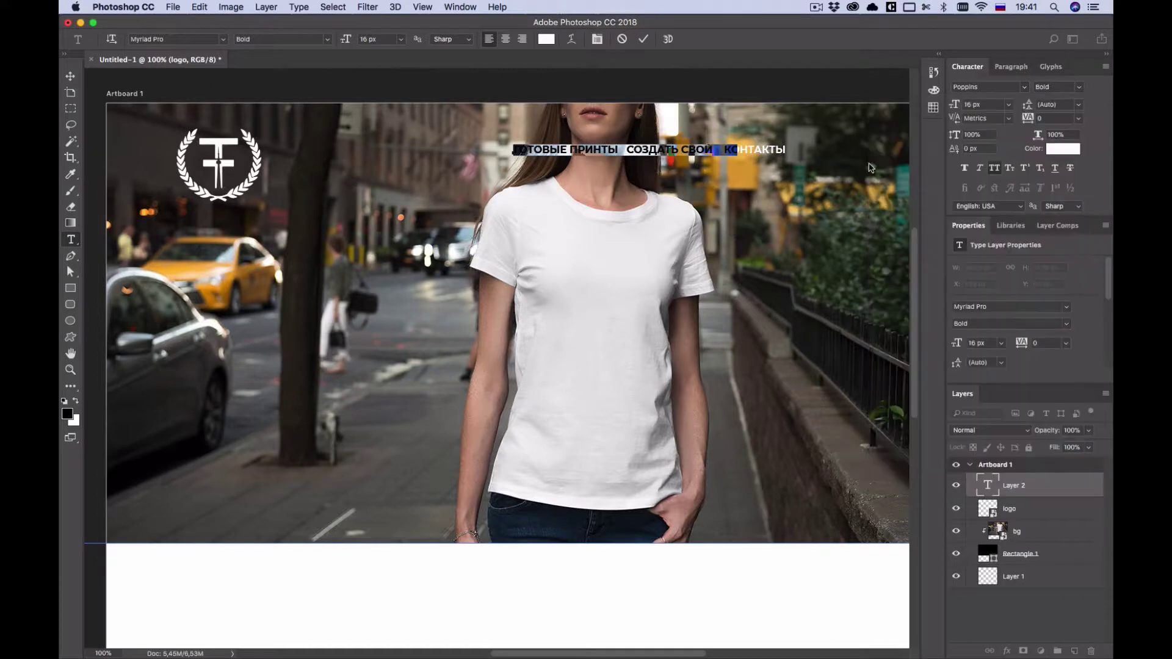
Set the menu text's font to Gotham Pro Bold and finish editing the text layer
left_click(978, 87)
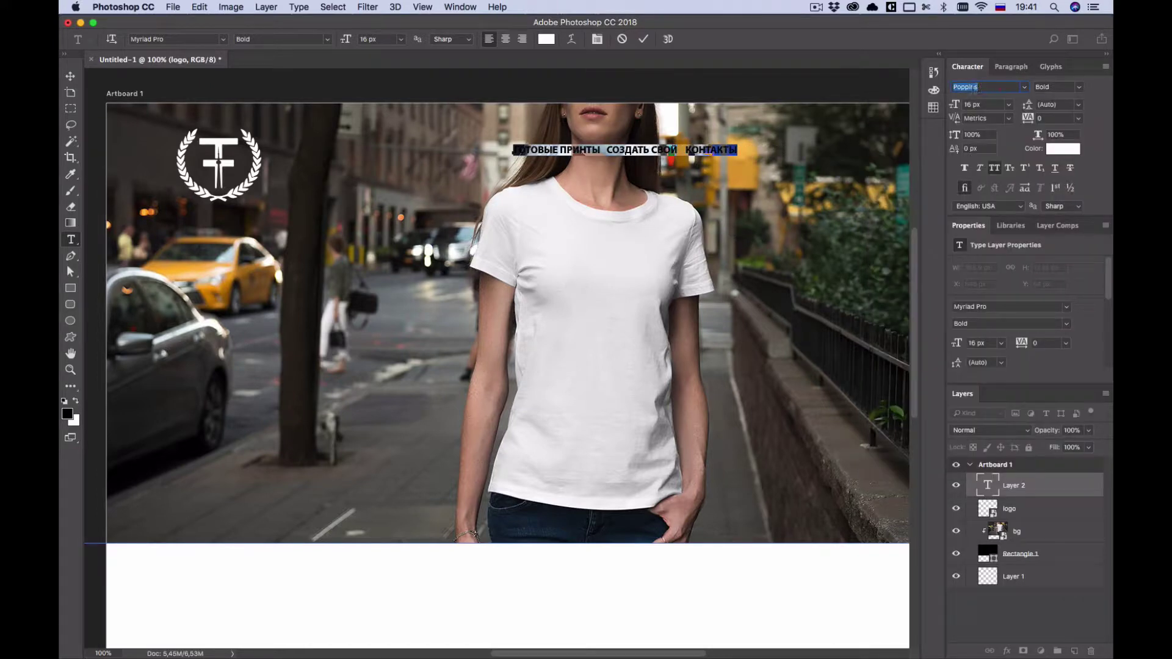
type("пщерфь")
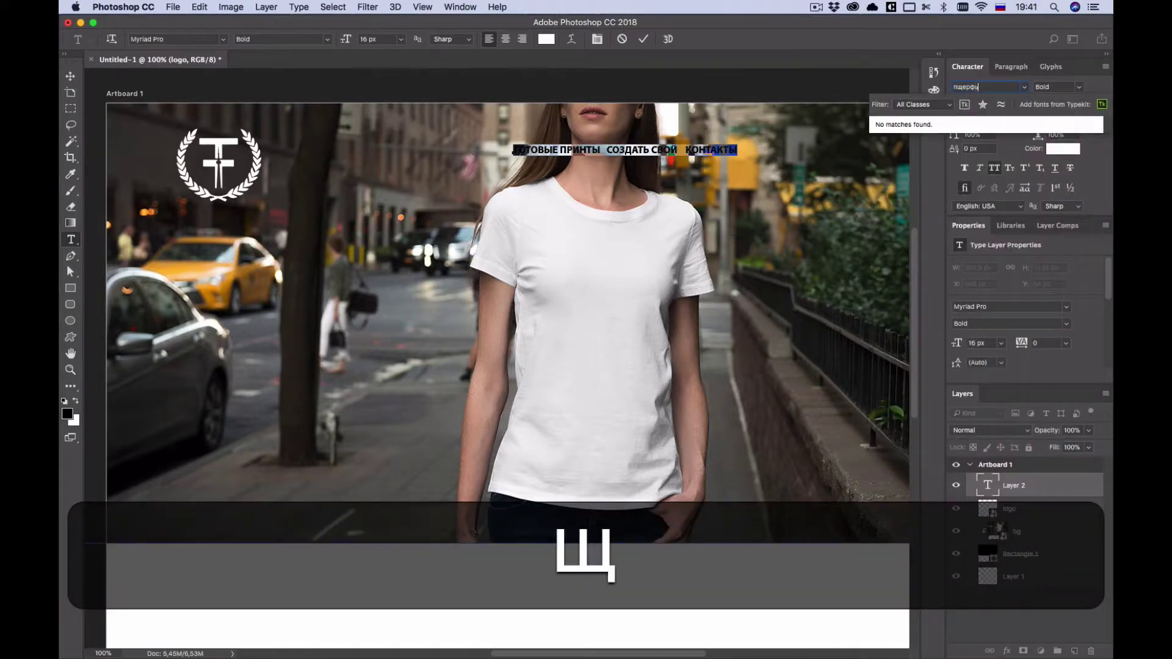
key("alt+BackSpace")
type("g")
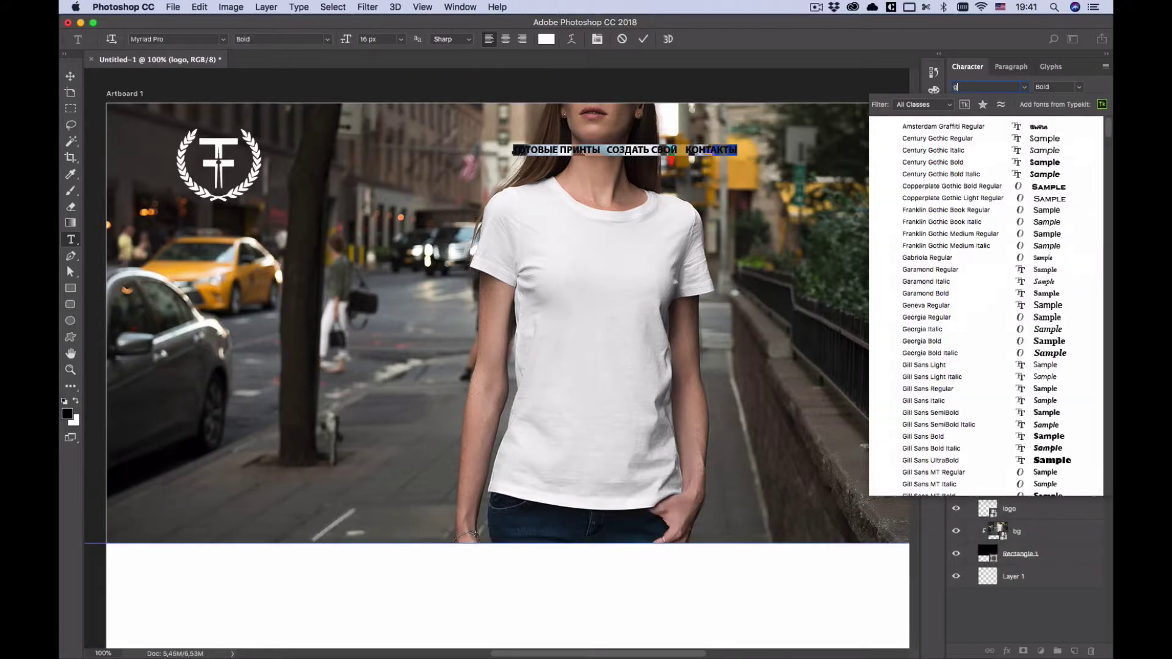
type("otham Pro")
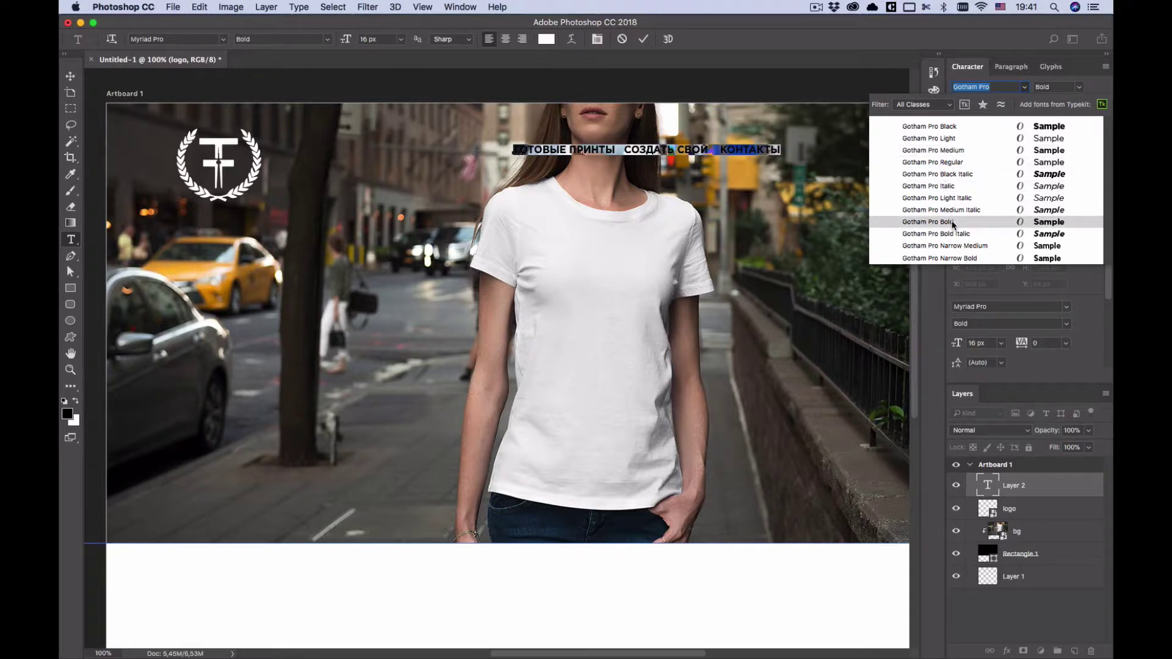
left_click(952, 223)
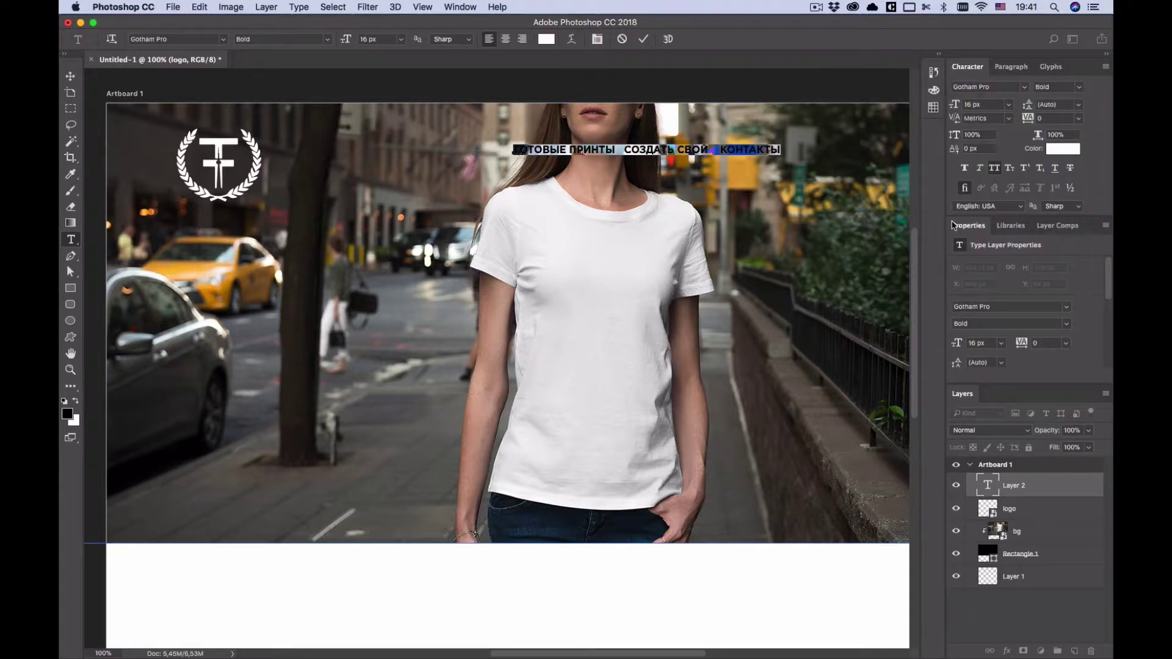
left_click(645, 41)
Move the menu text to the artboard's upper-right area at about X 801 px, Y 88 px
key("m")
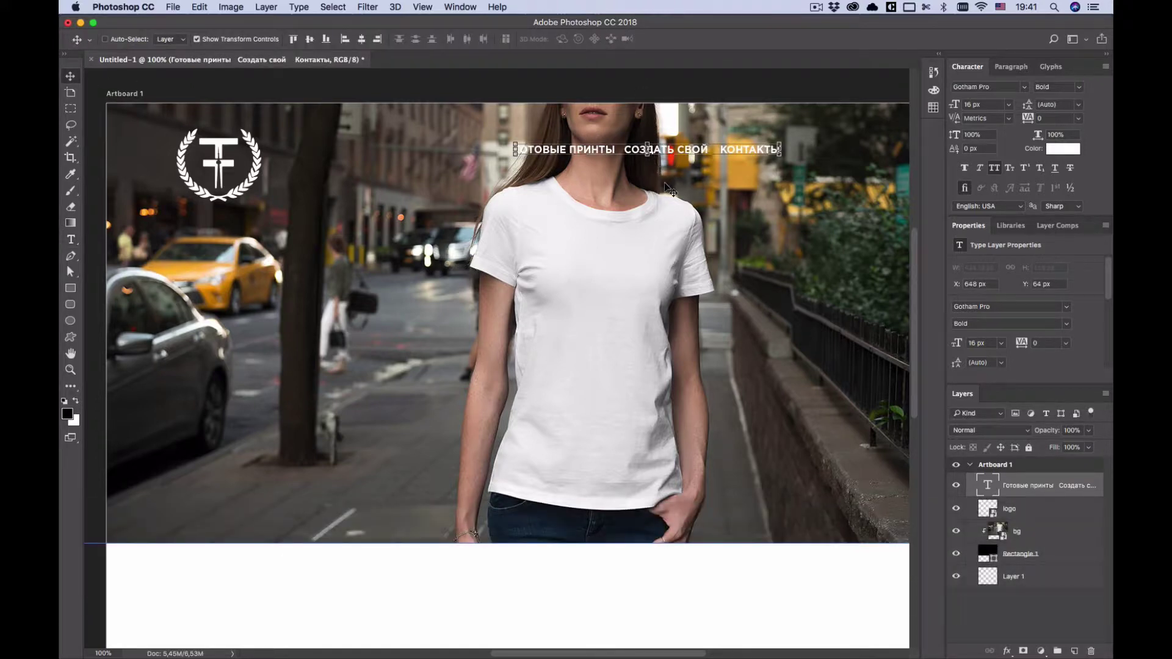
left_click_drag(678, 177, 777, 176)
key("space")
left_click_drag(804, 214, 798, 210)
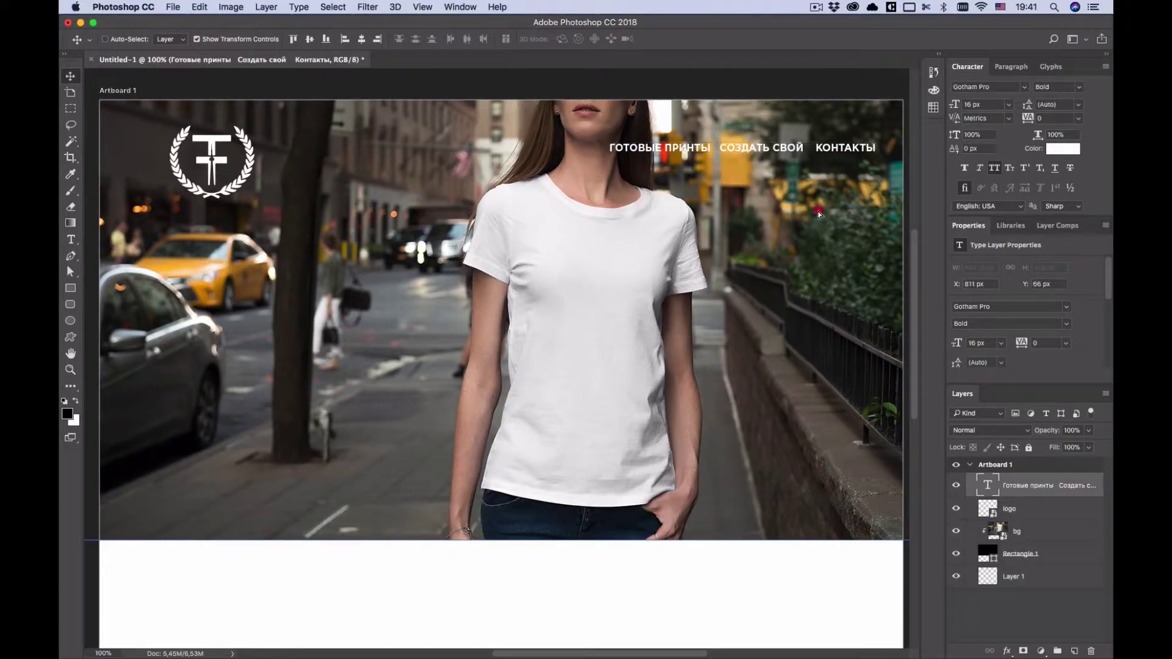
key("shift+Down")
key("shift+Down")
key("shift+Left")
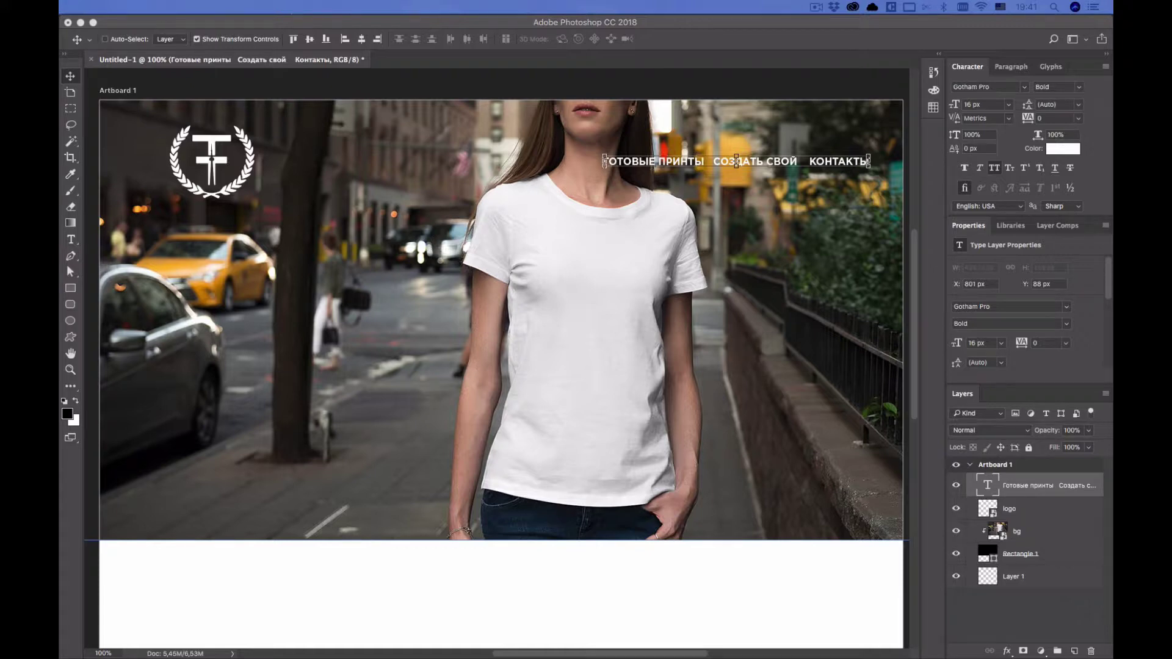
Copy the headline "5 минут — все, что нам нужно для печати вашей футболки." and paste it into a new text box about 647 px wide below the logo
key("super+c")
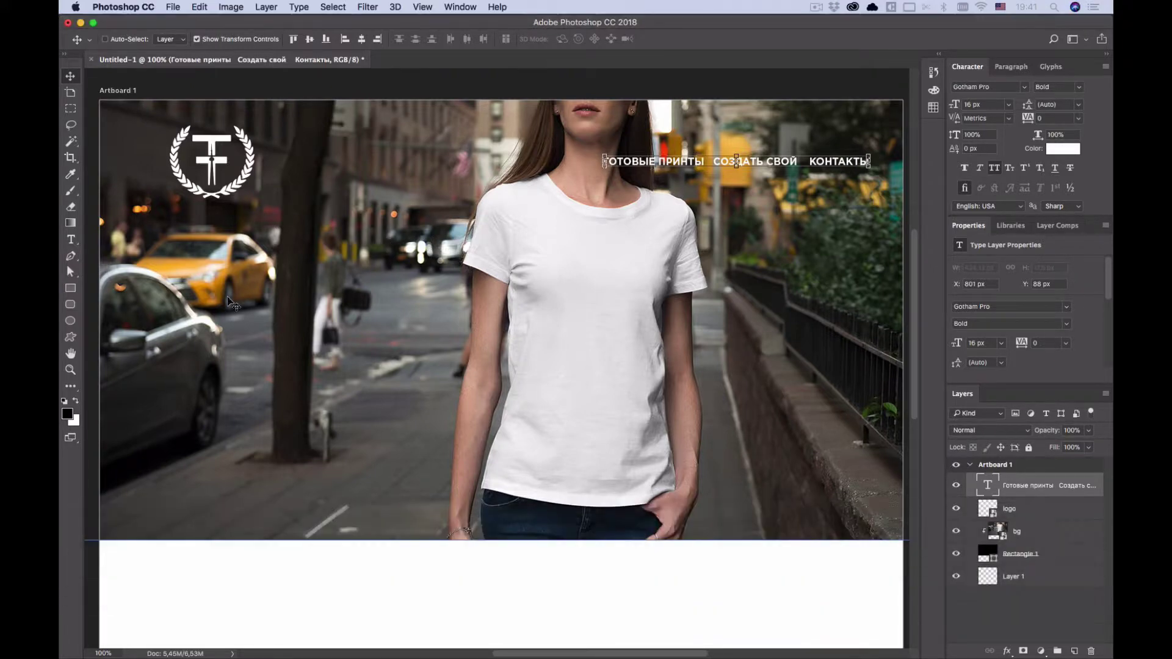
key("t")
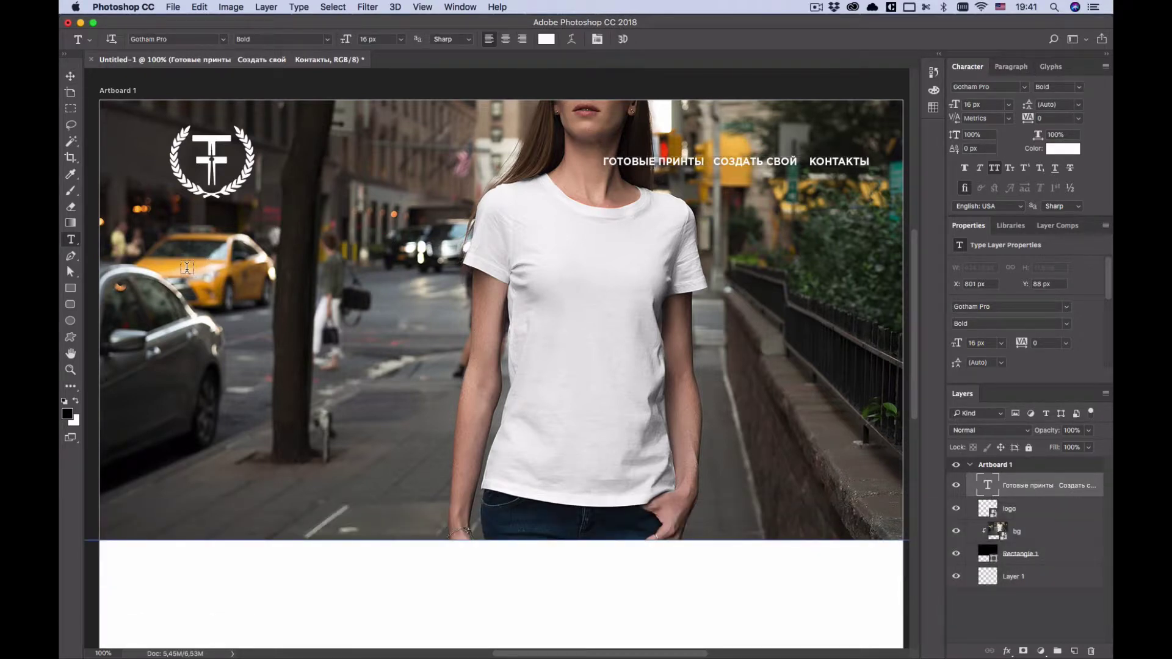
left_click_drag(189, 269, 594, 432)
key("super+v")
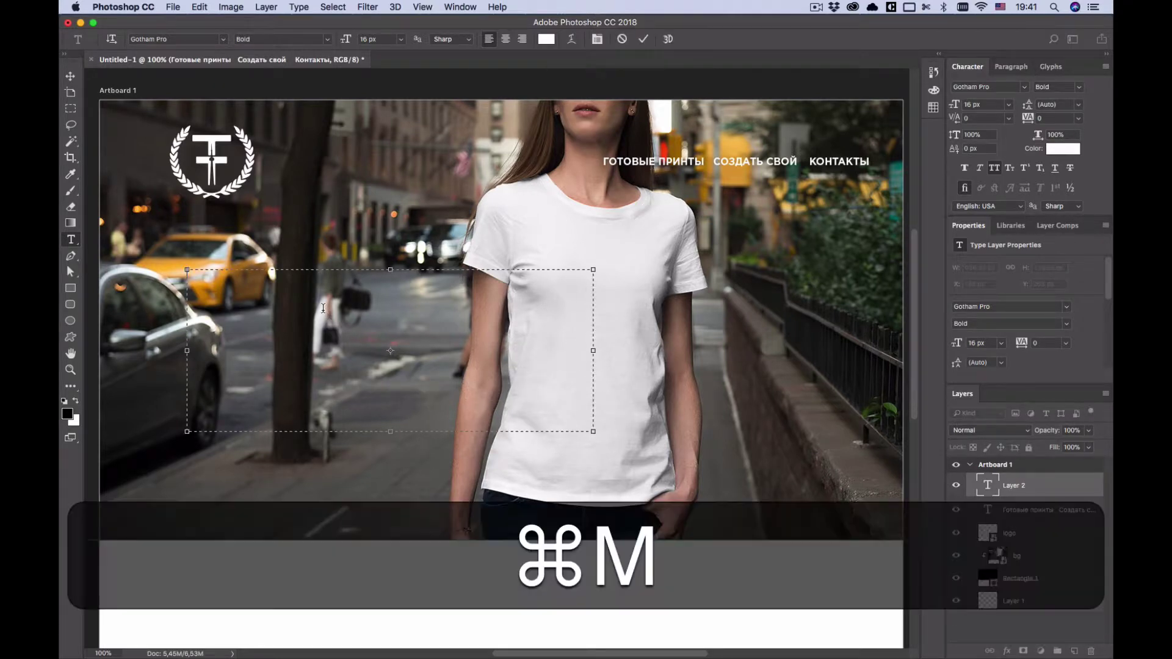
Set the size of the whole headline text to 40 px
key("super+a")
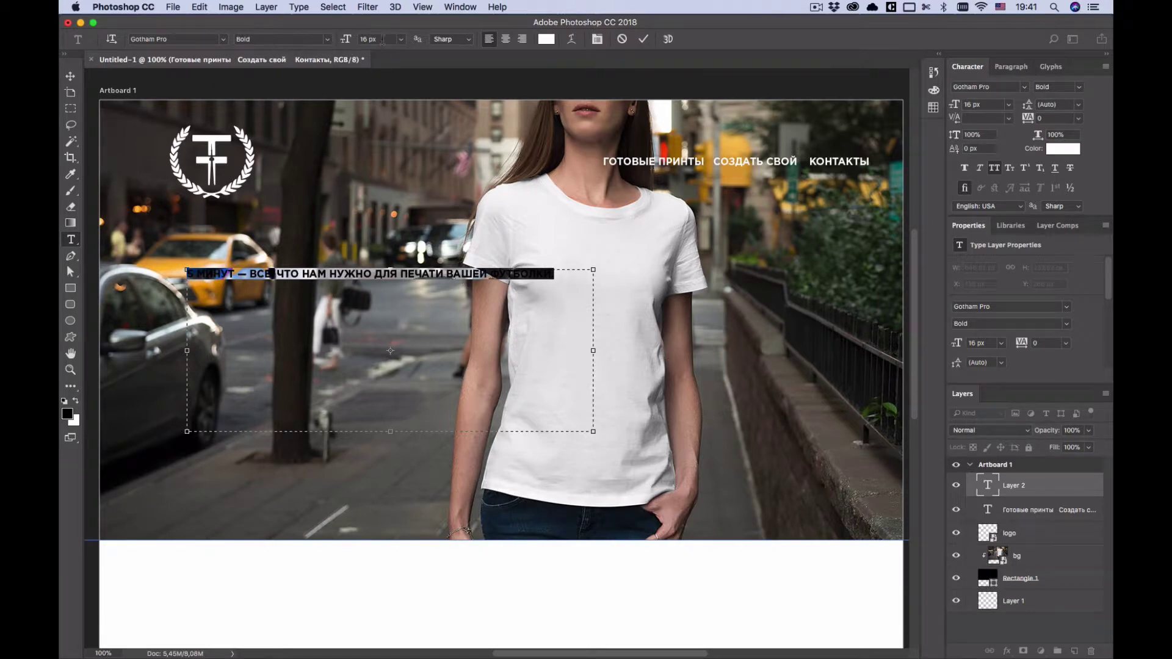
left_click(343, 40)
type("40")
key("Return")
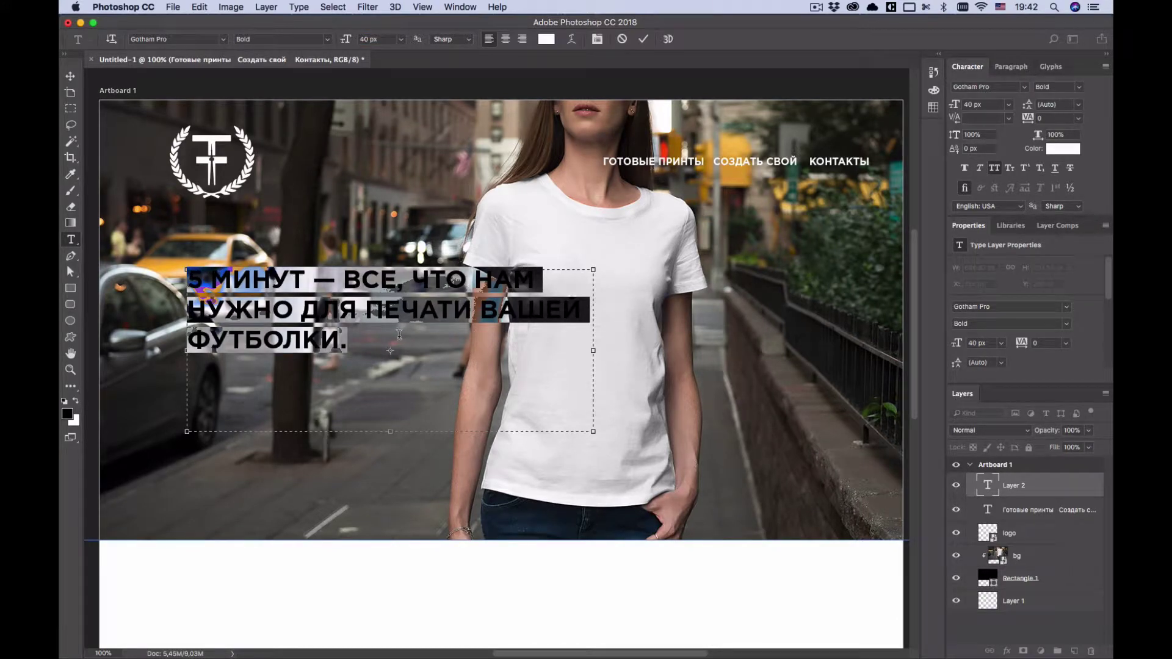
Shorten the headline's text box to about 196 px high and delete the full stop after "футболки"
left_click(396, 337)
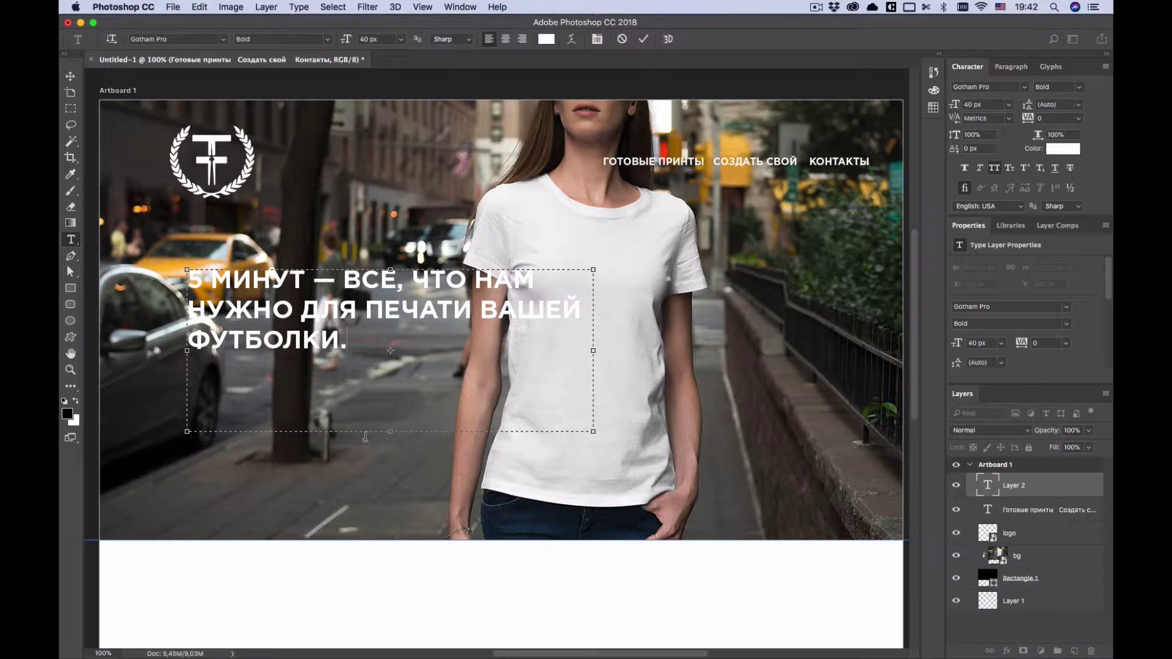
left_click_drag(389, 434, 391, 392)
key("BackSpace")
left_click(643, 39)
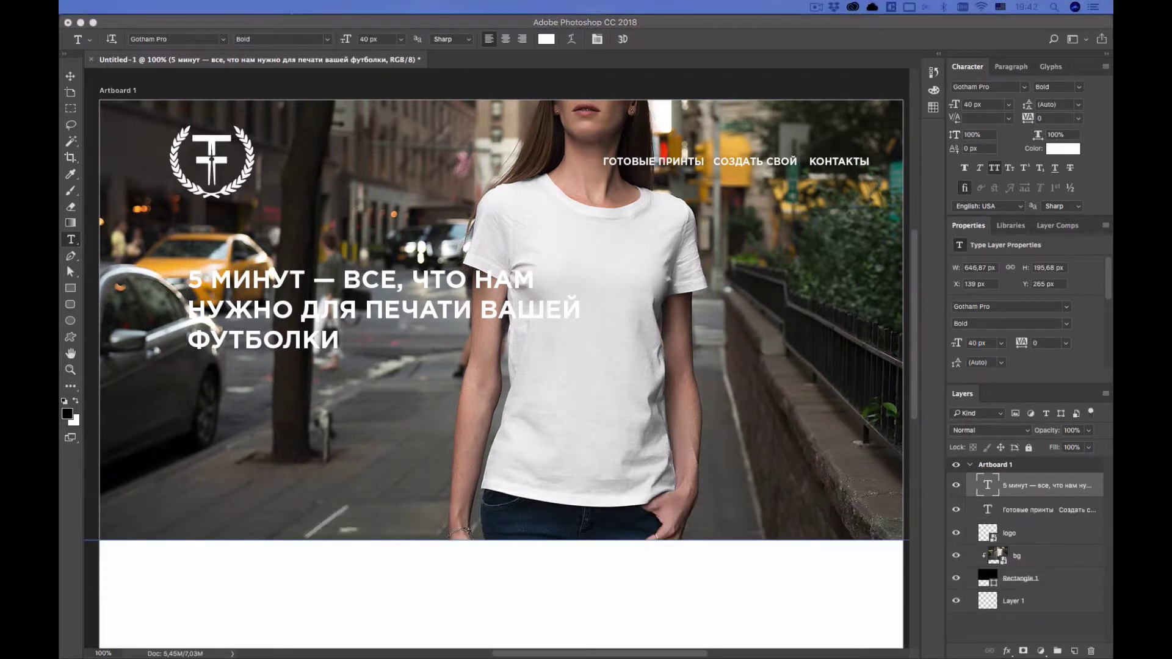
Copy the line starting "Узнайте стоимость футболки с вашим" and paste it as new text directly below the headline
key("super+c")
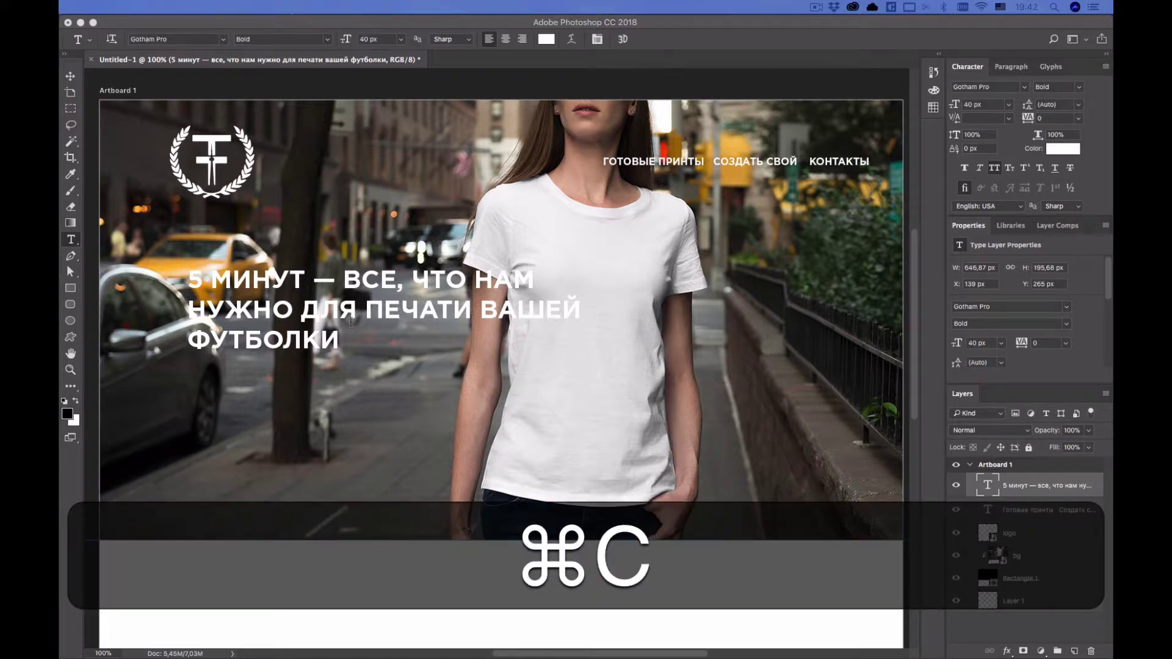
left_click(191, 385)
key("super+v")
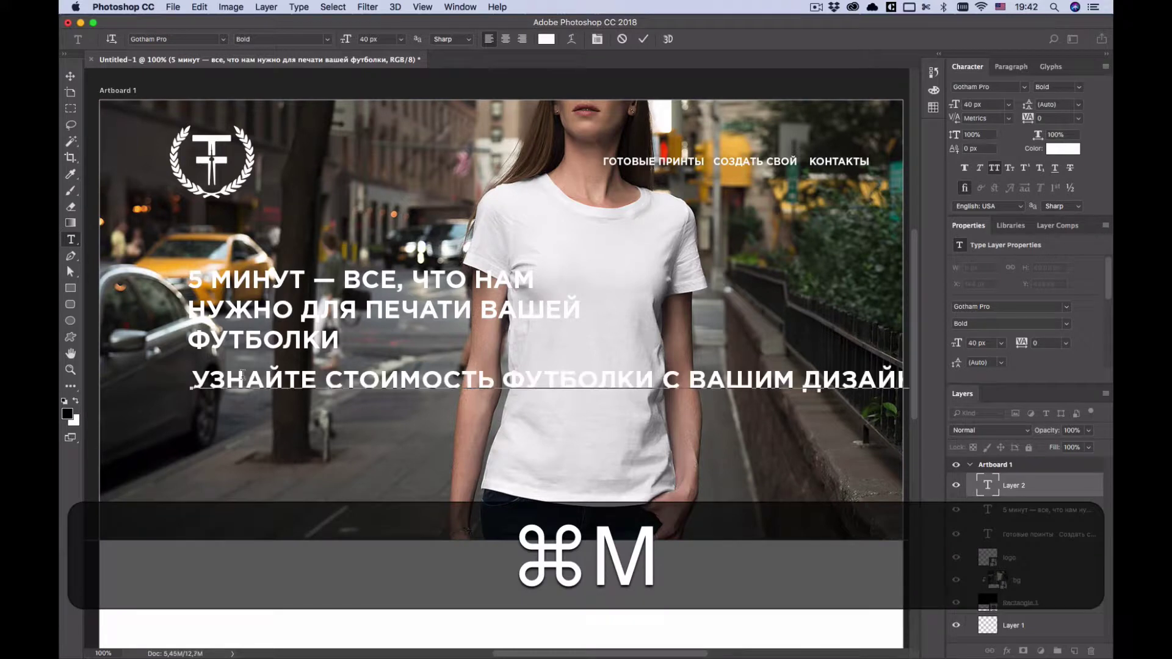
Turn off All Caps for the line "Узнайте стоимость футболки с вашим дизайном" and set its size to 20 px
key("super+a")
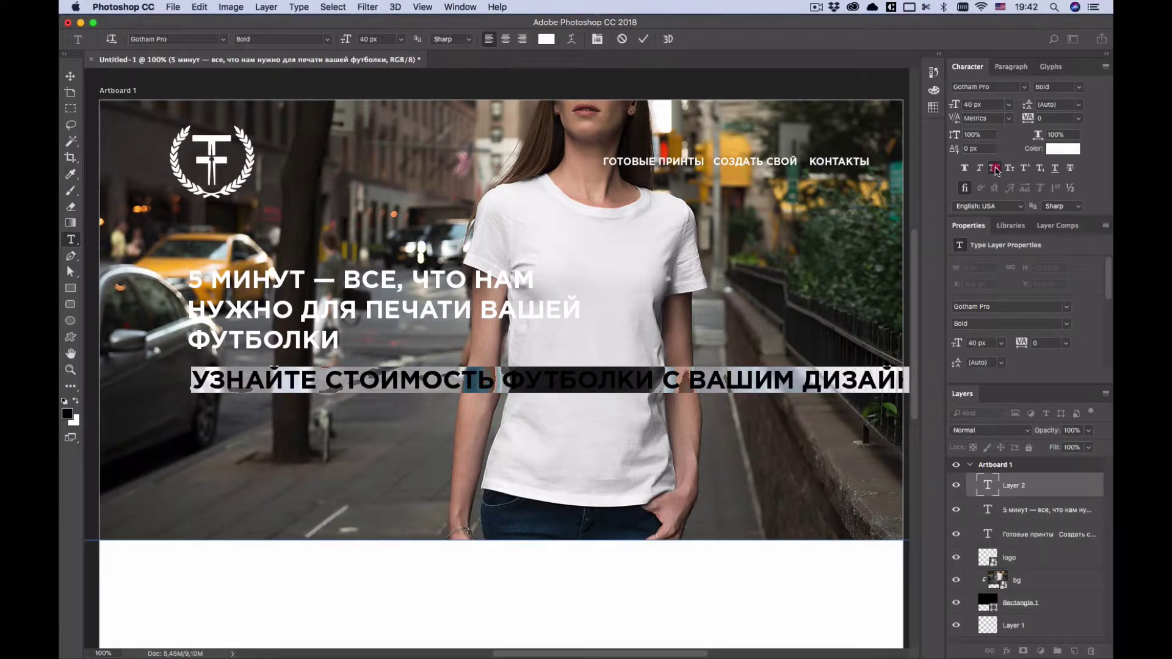
left_click(994, 168)
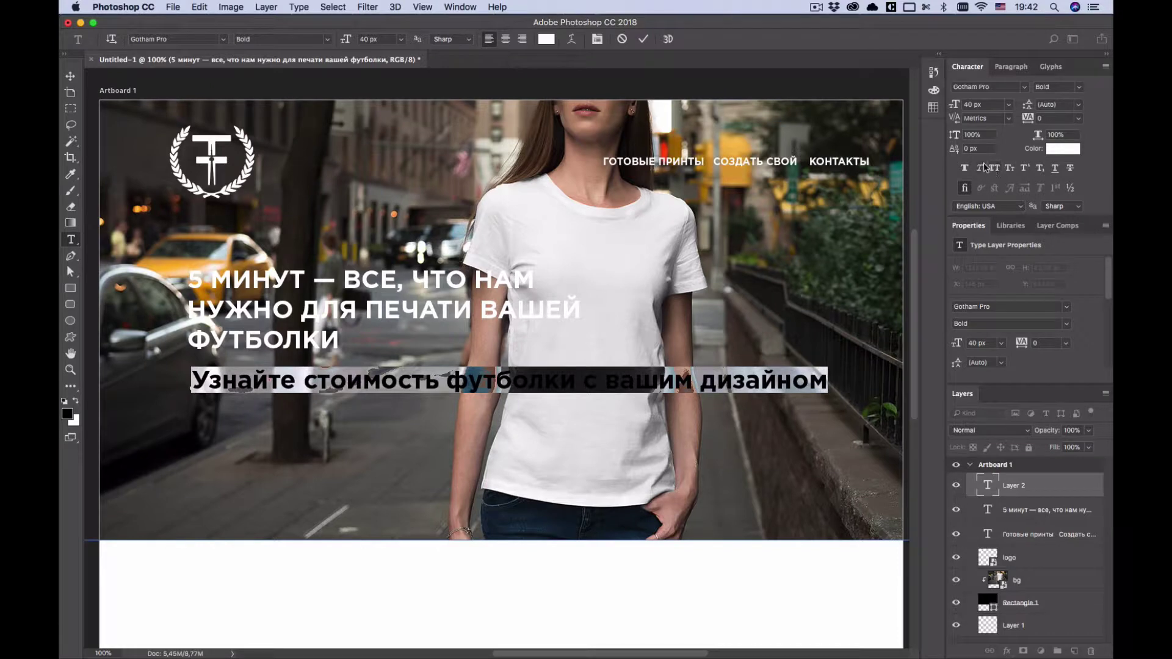
left_click(973, 105)
type("20")
key("Return")
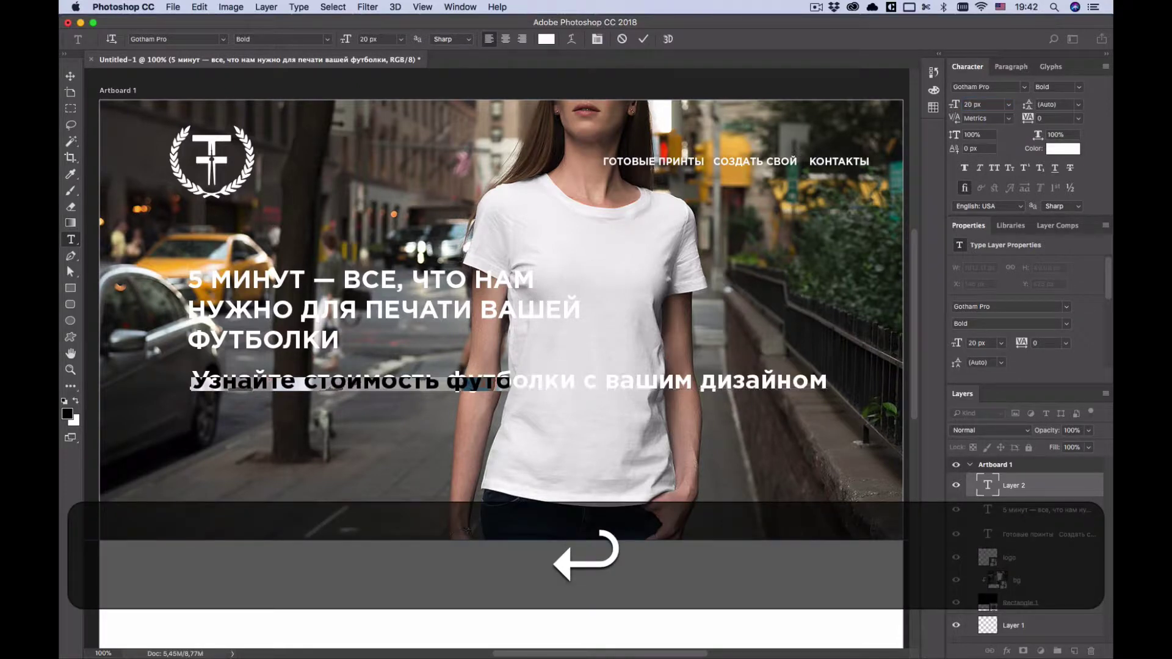
Set that line's font weight to Regular and align it with the headline's left edge at about X 138 px, Y 434 px
left_click(1064, 87)
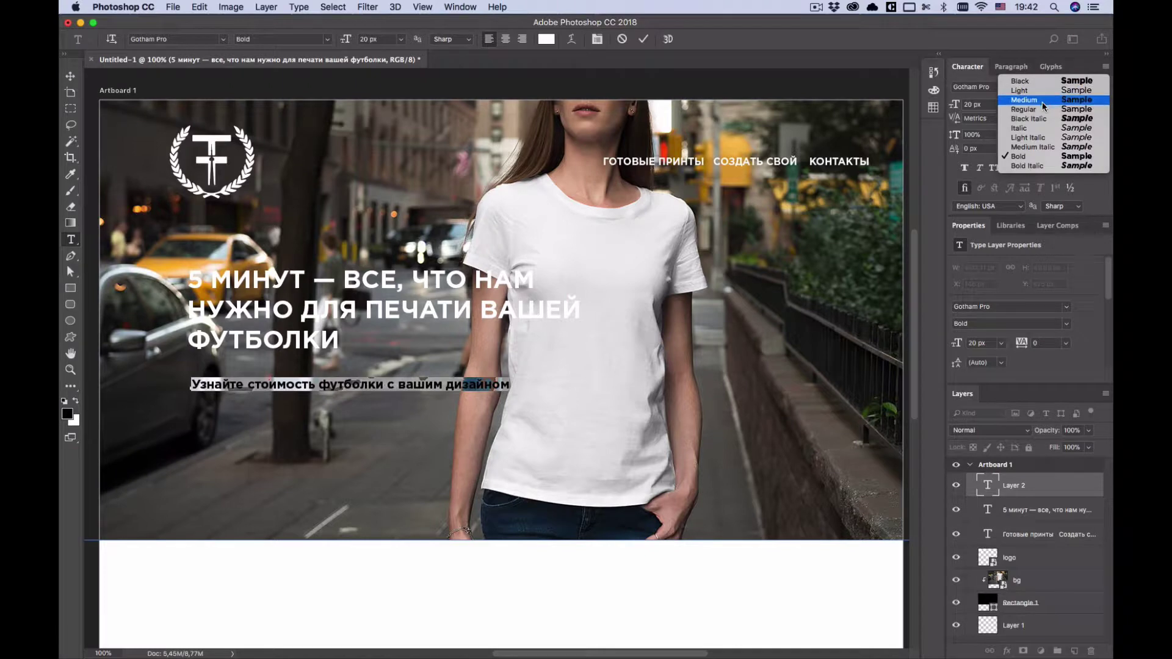
left_click(1067, 108)
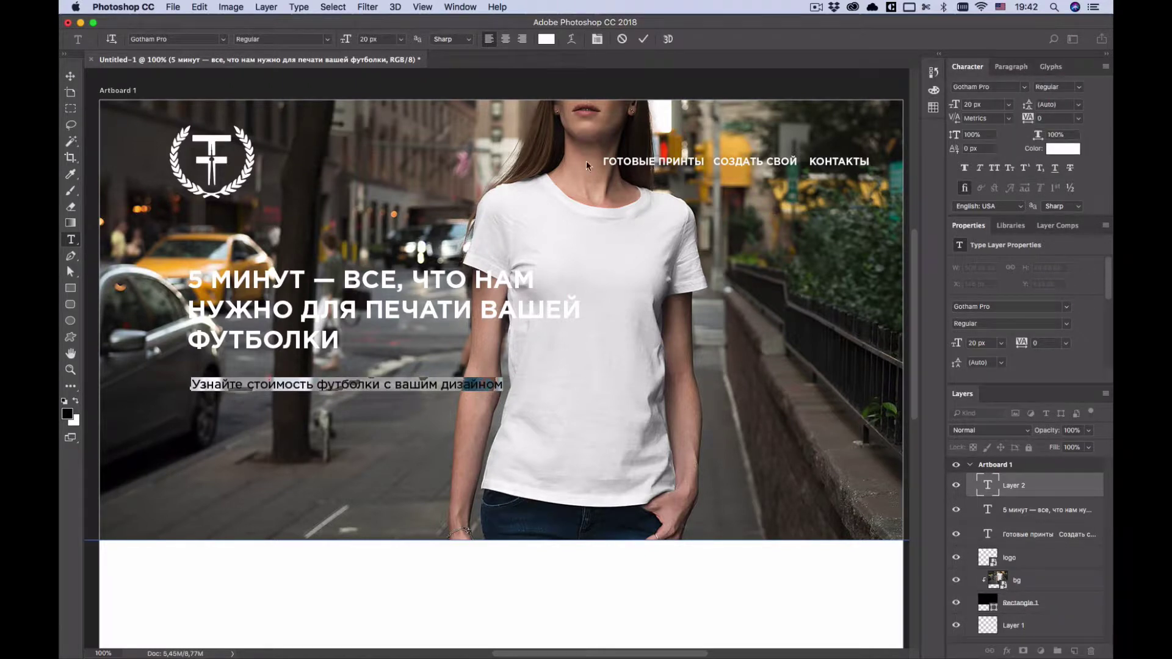
left_click(644, 40)
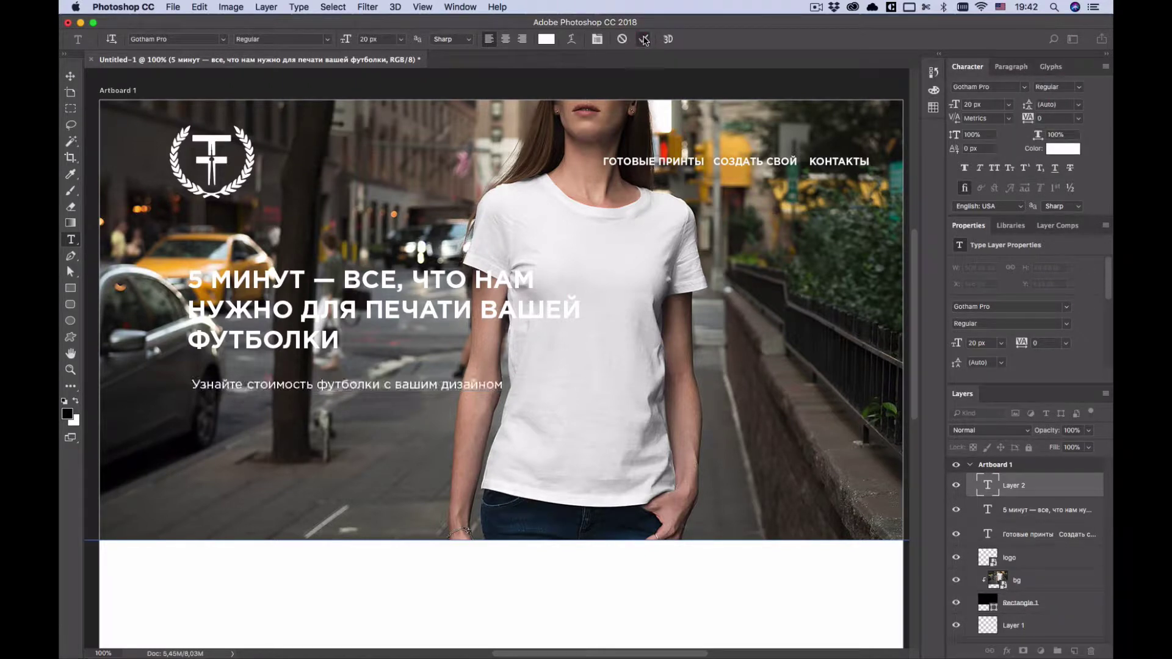
key("v")
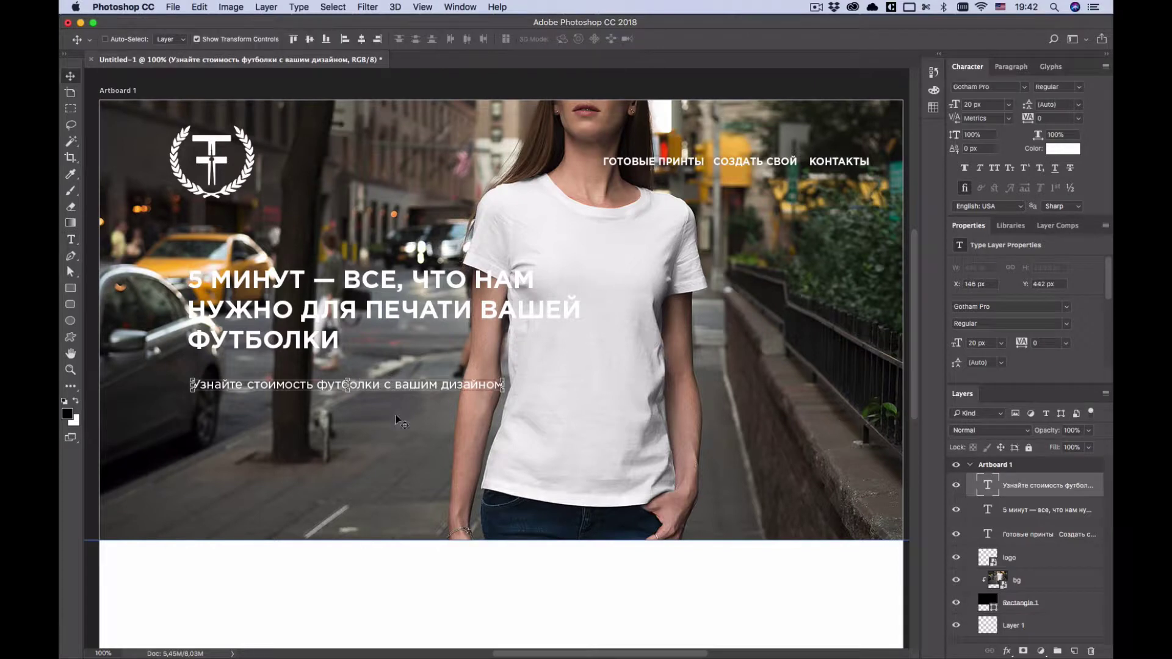
left_click_drag(398, 420, 393, 415)
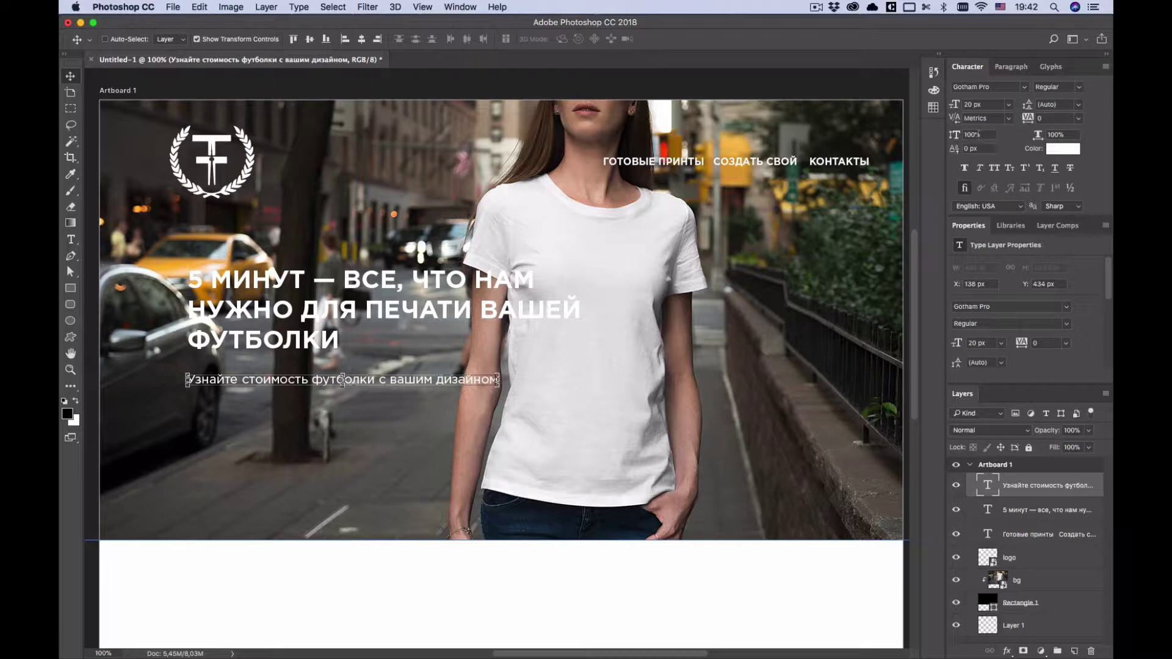
Try Faux Bold and Faux Italic on the line of text below the headline and turn both off again
left_click(984, 134)
left_click(963, 173)
left_click(964, 170)
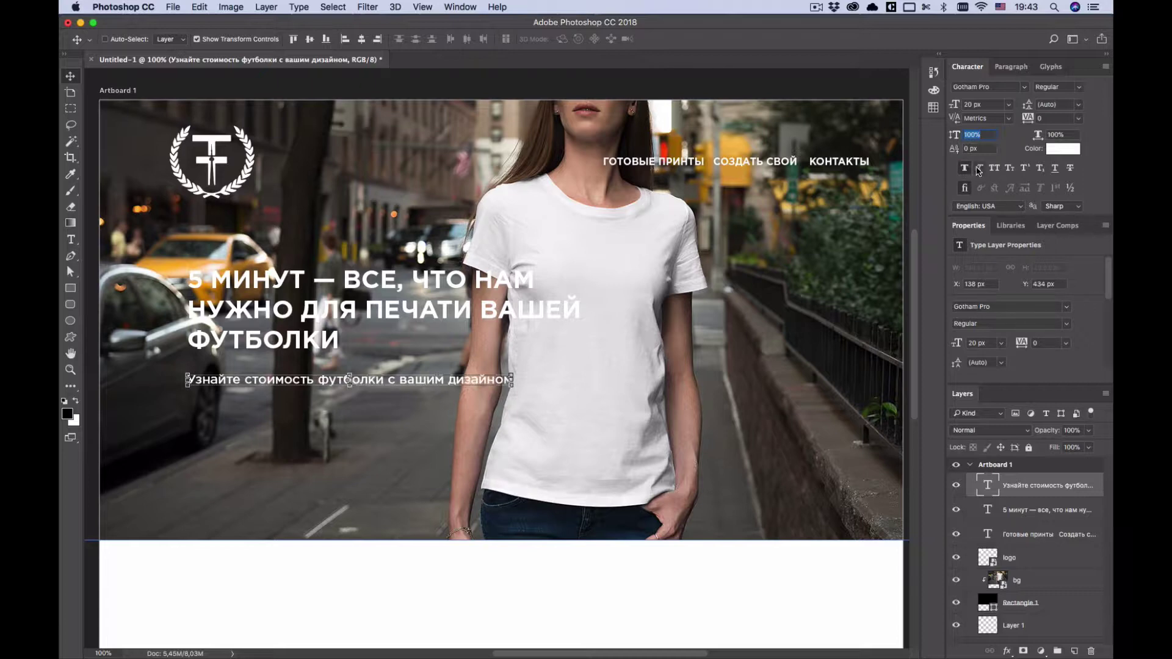
left_click(979, 169)
left_click(980, 169)
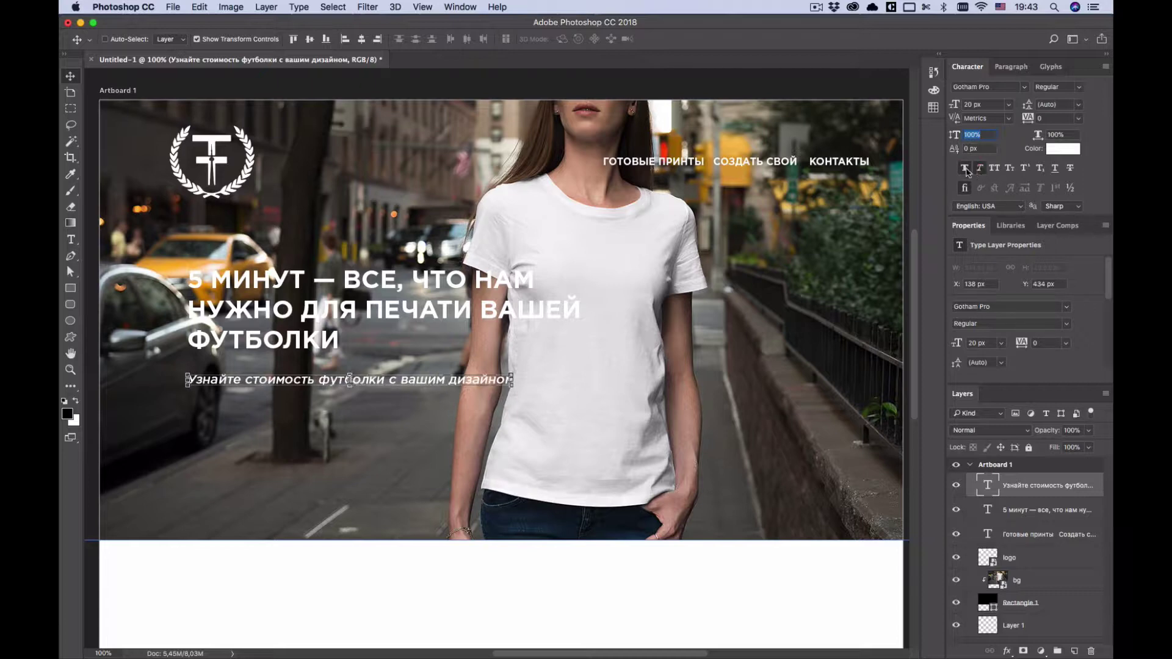
left_click(964, 167)
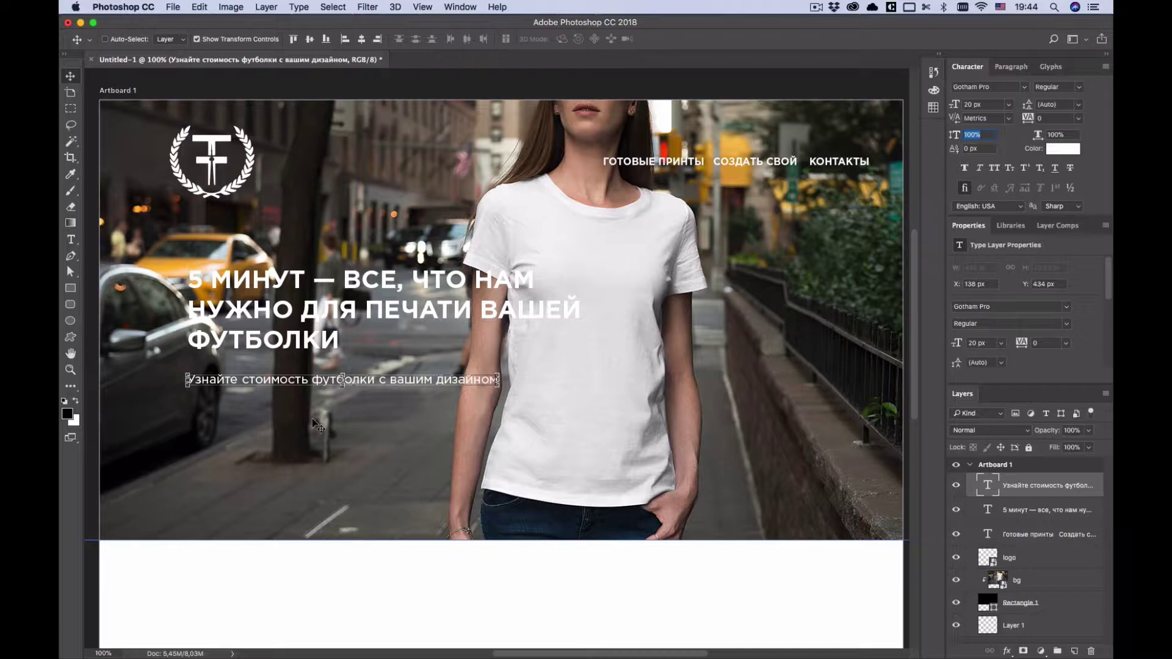
Try clipping the logo layer to the layers beneath it and release the clipping mask
left_click(1023, 565)
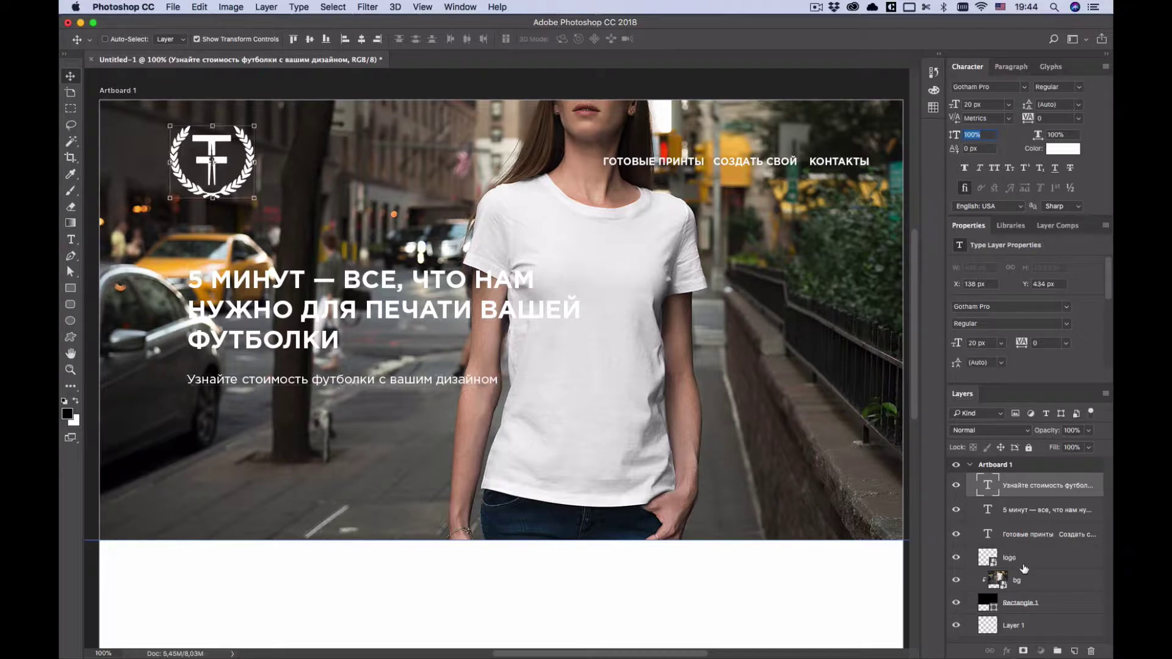
left_click_drag(1023, 567, 1022, 564)
key("alt")
left_click(1023, 566, "alt")
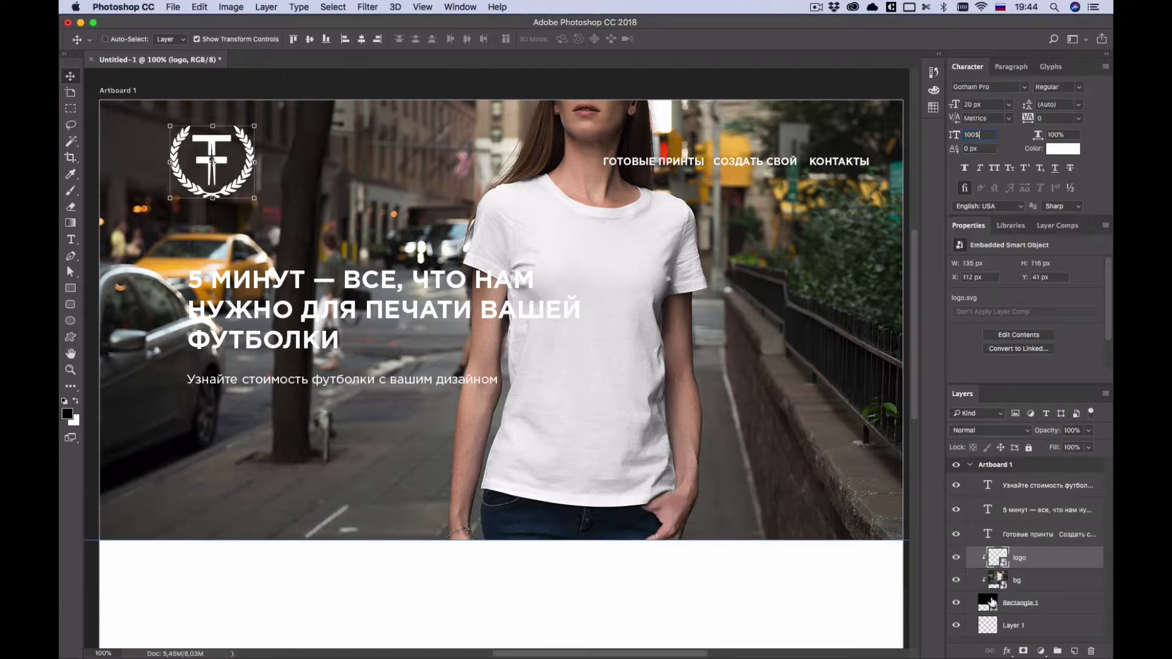
key("alt")
left_click(1025, 565, "alt")
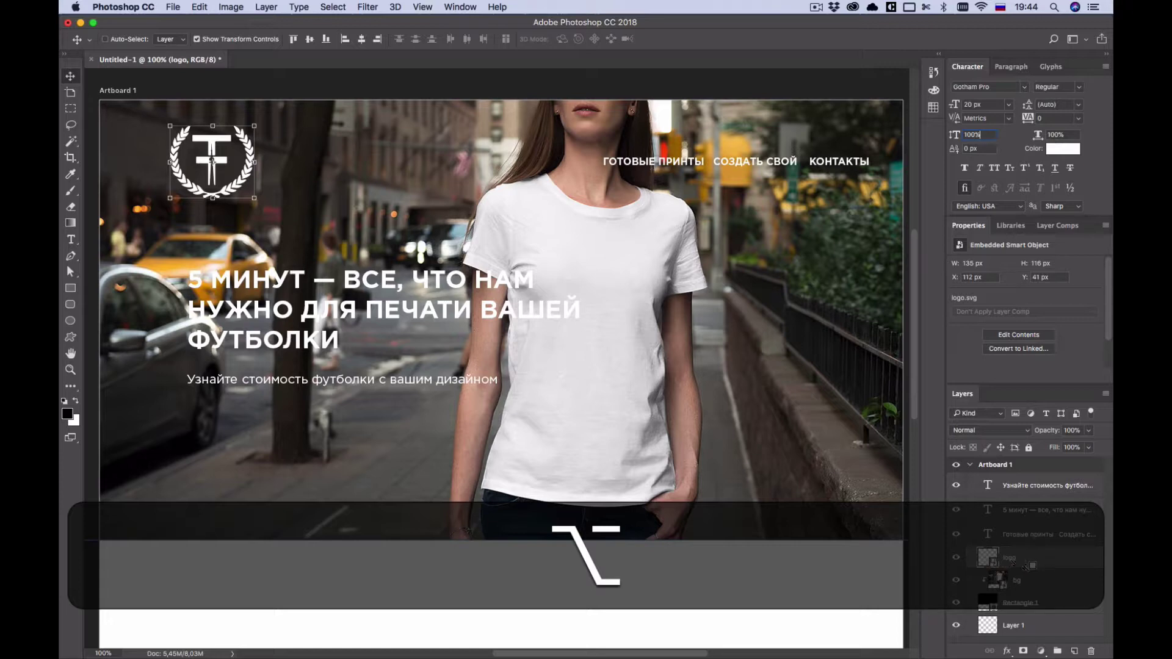
Group the bg photo layer with Rectangle 1 and name the group "bg"
left_click(1030, 582)
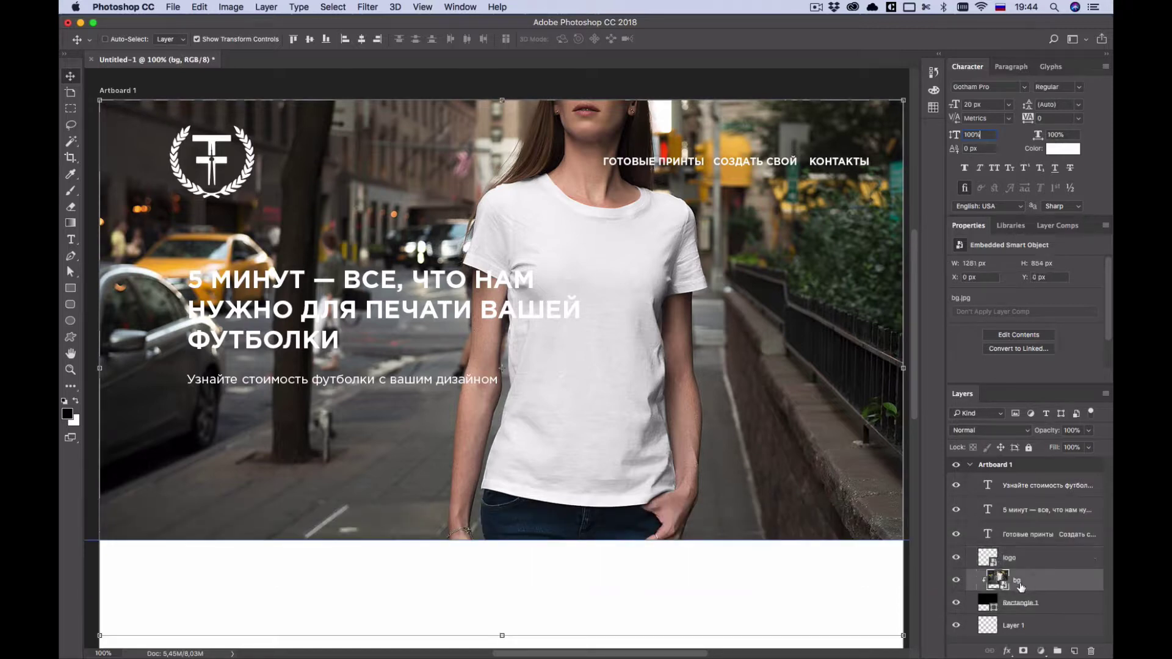
key("shift")
left_click(1051, 604, "shift")
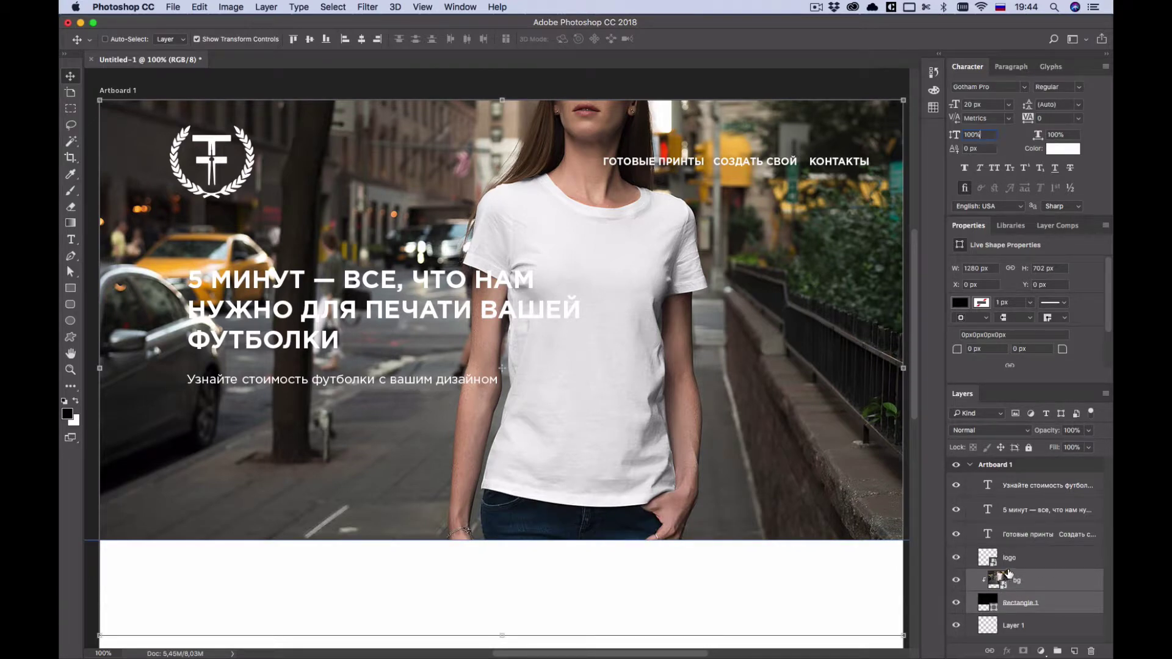
key("super+g")
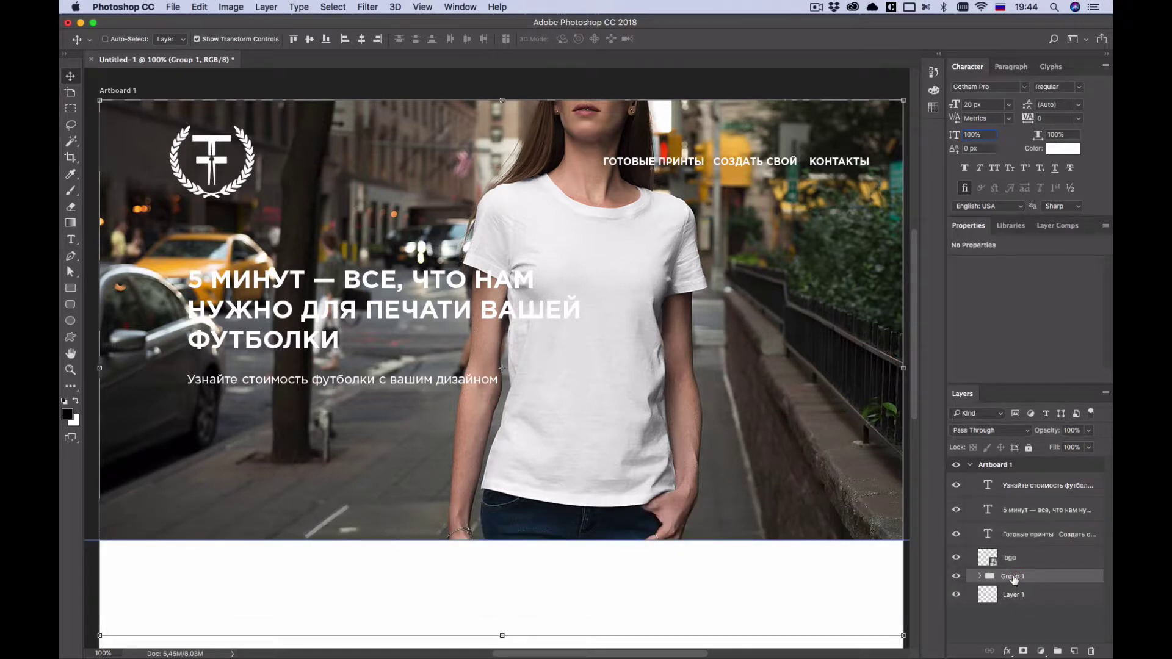
type("ип")
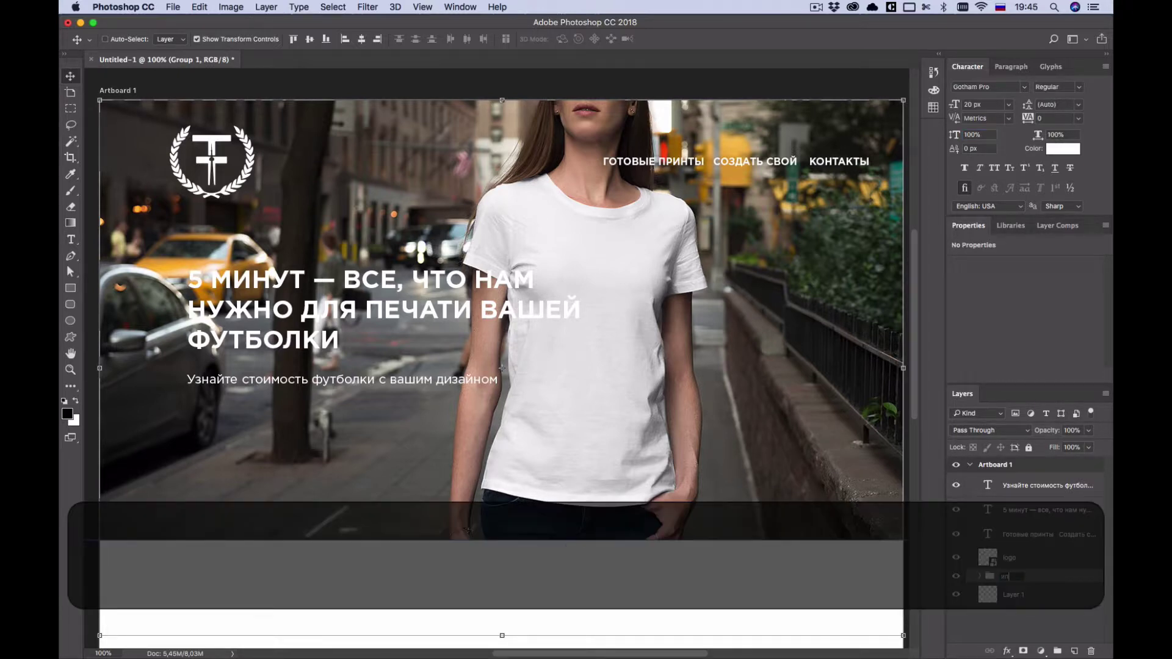
key("alt")
key("Return")
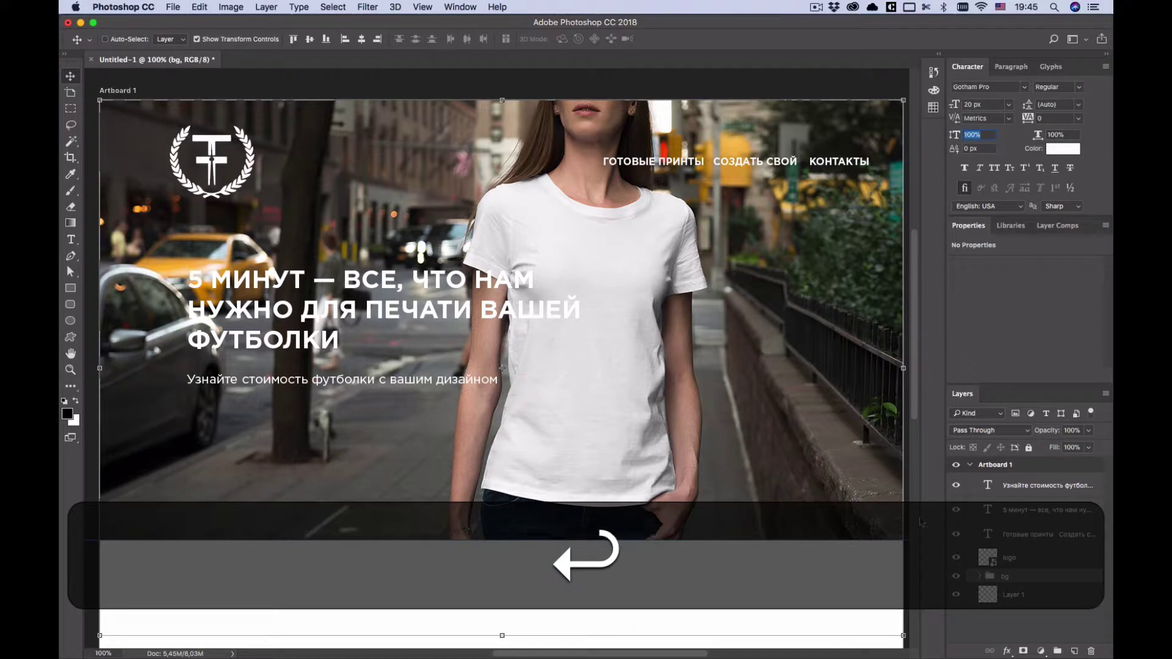
Delete the empty layer "Layer 1" and check the contents of the bg group
left_click(994, 597)
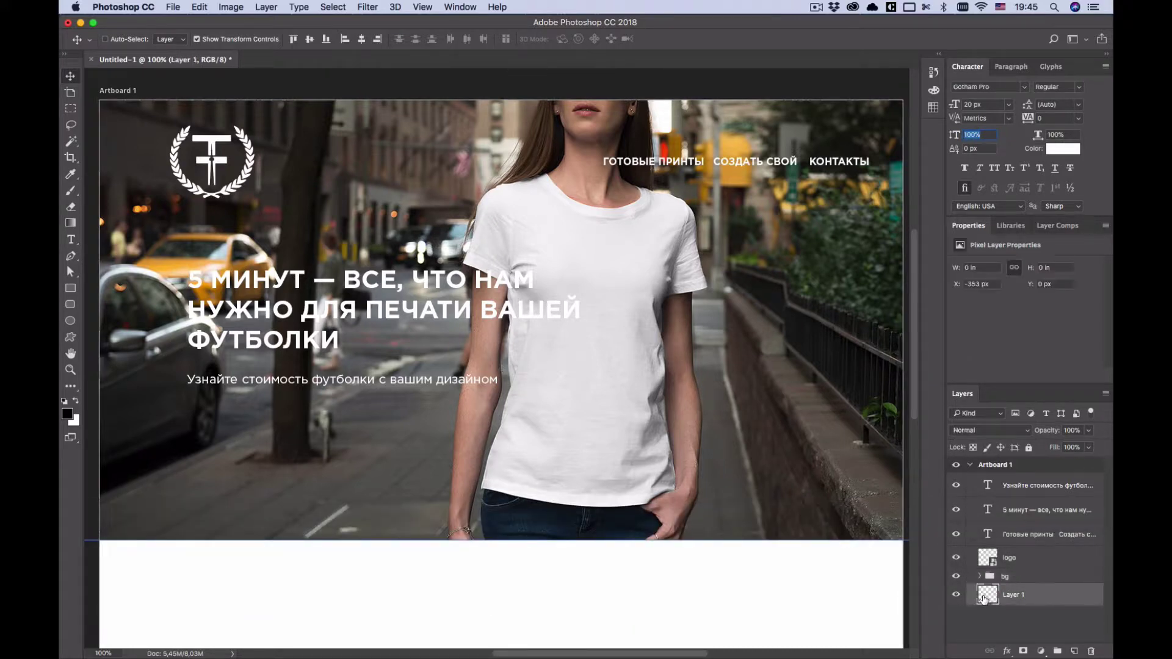
left_click(956, 596)
key("BackSpace")
key("BackSpace")
key("Return")
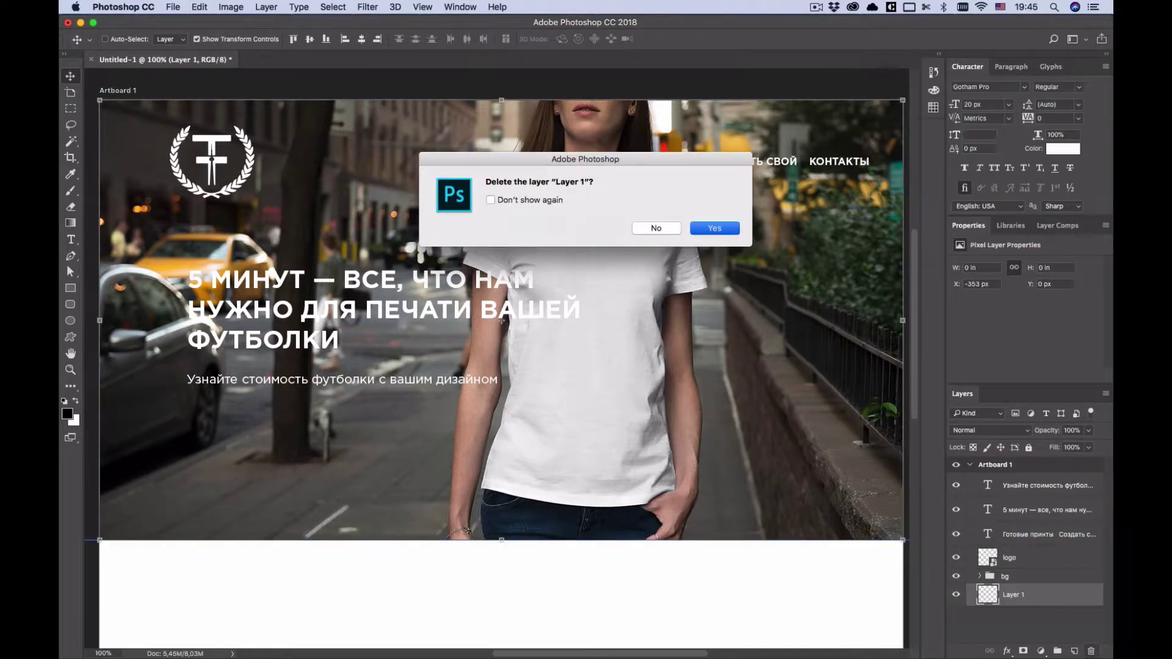
key("alt+bracketright")
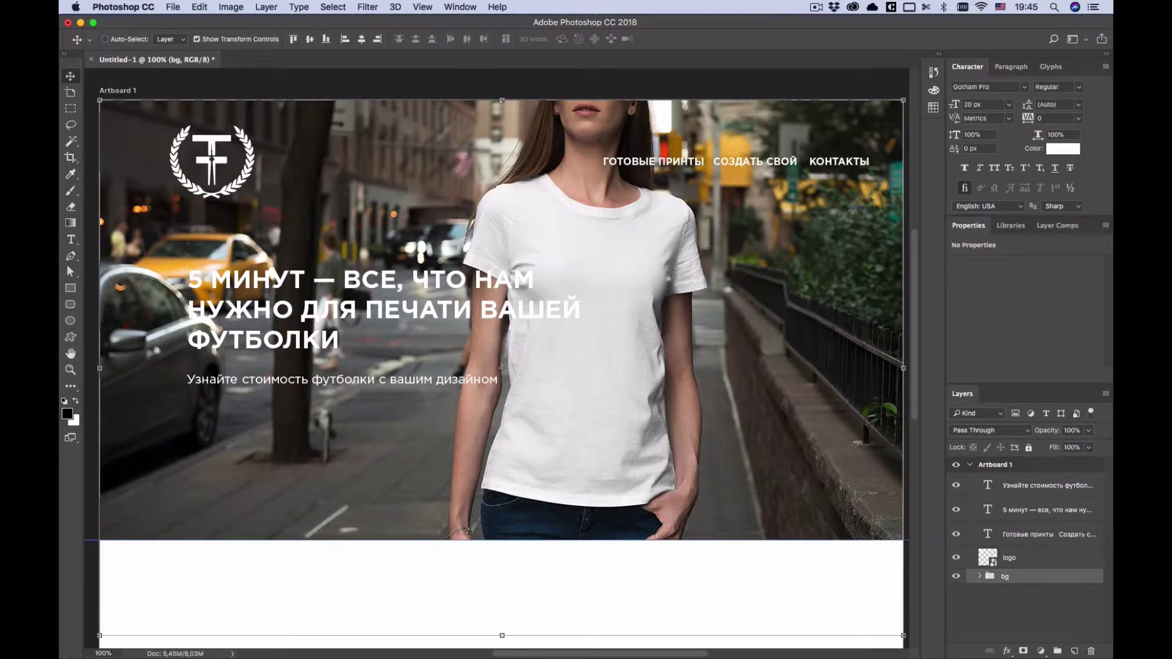
left_click(978, 576)
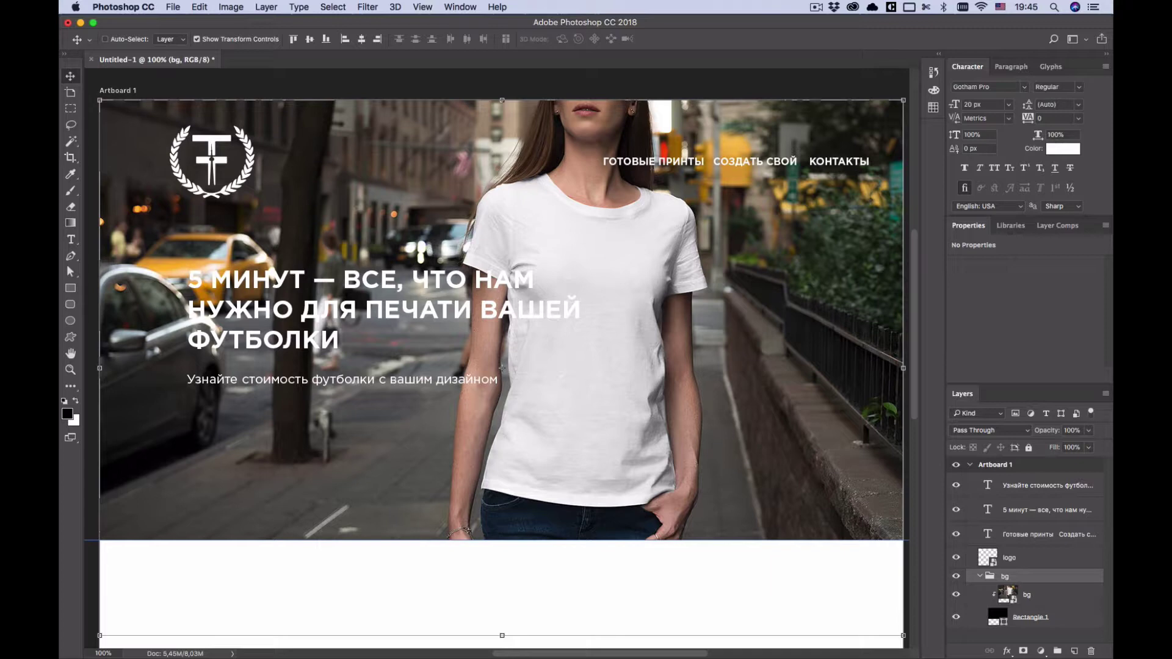
left_click(979, 576)
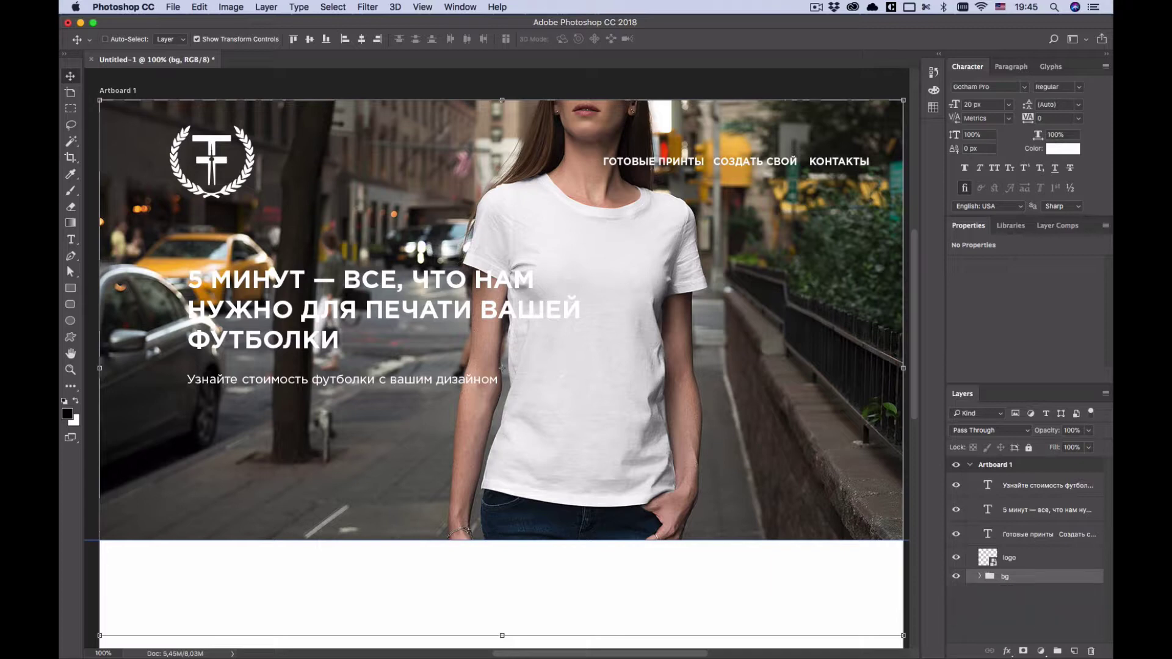
Copy the phrase "Создать свой принт" and paste it as new text below the line about the T-shirt's cost
key("super+shift+4")
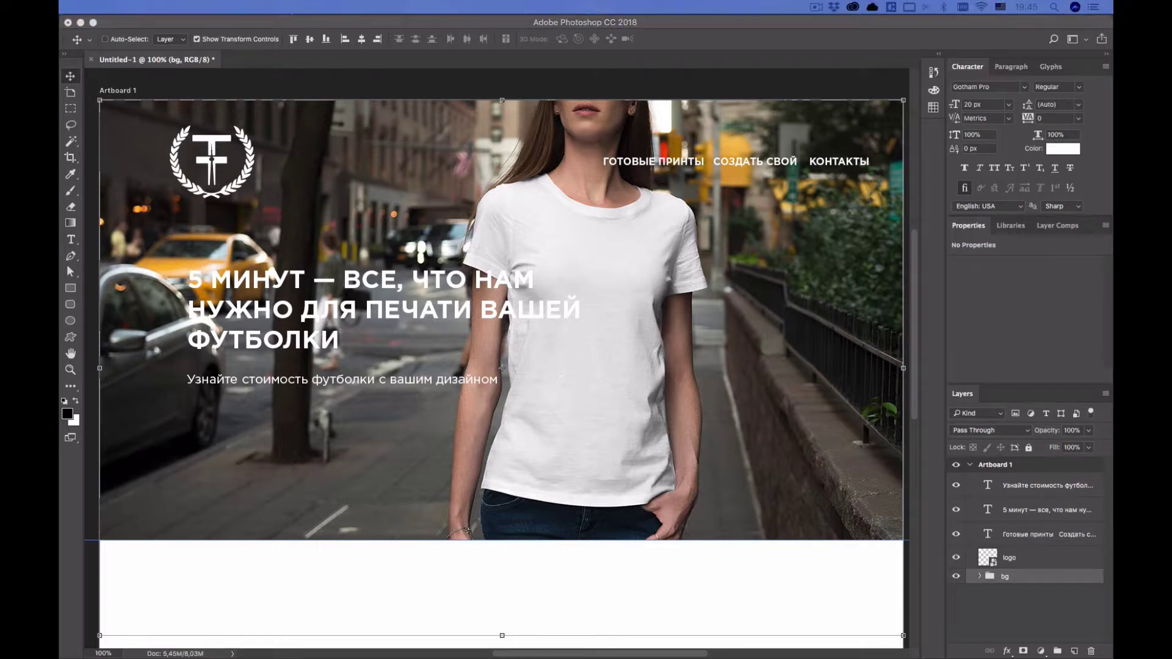
key("super+c")
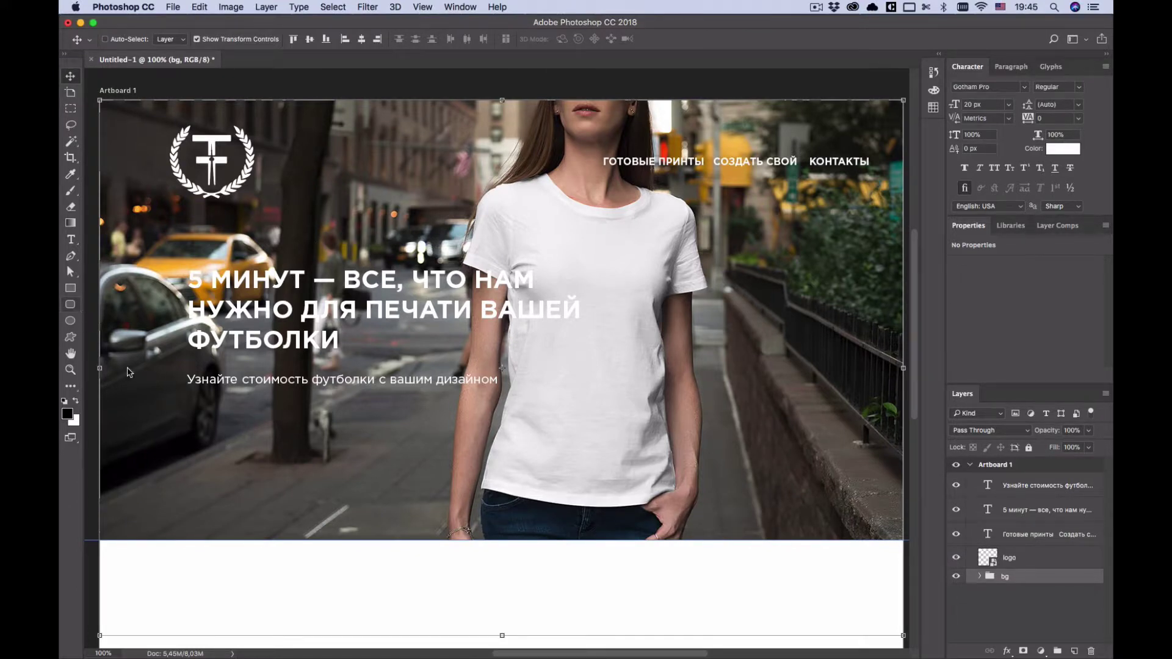
key("t")
left_click(229, 421)
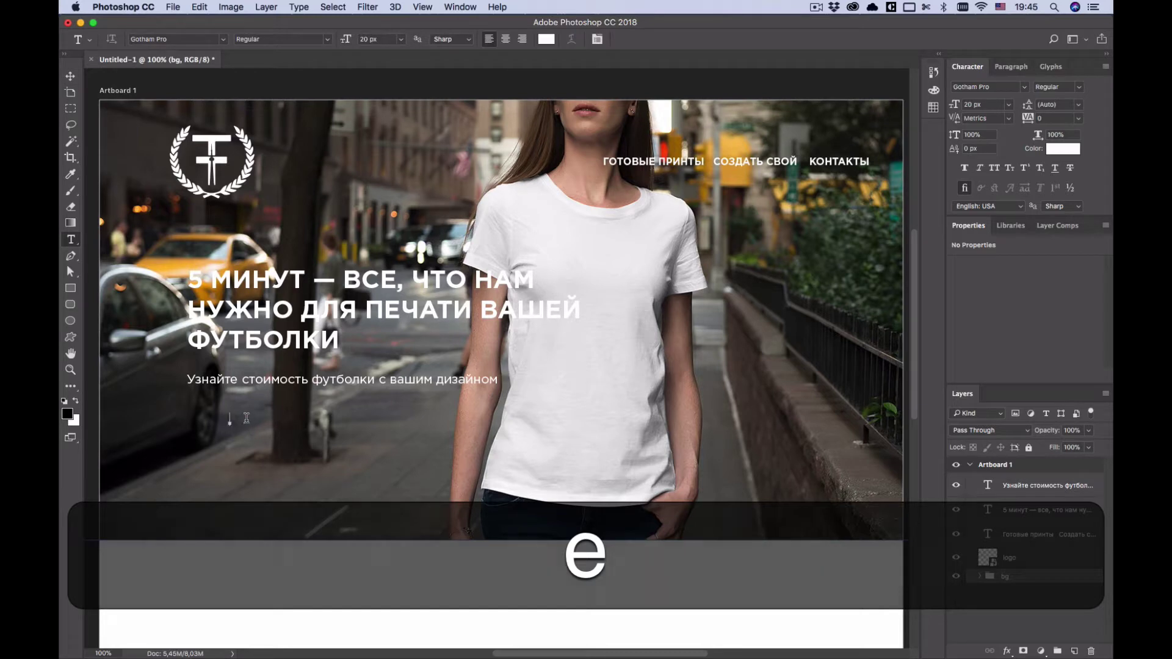
key("super+m")
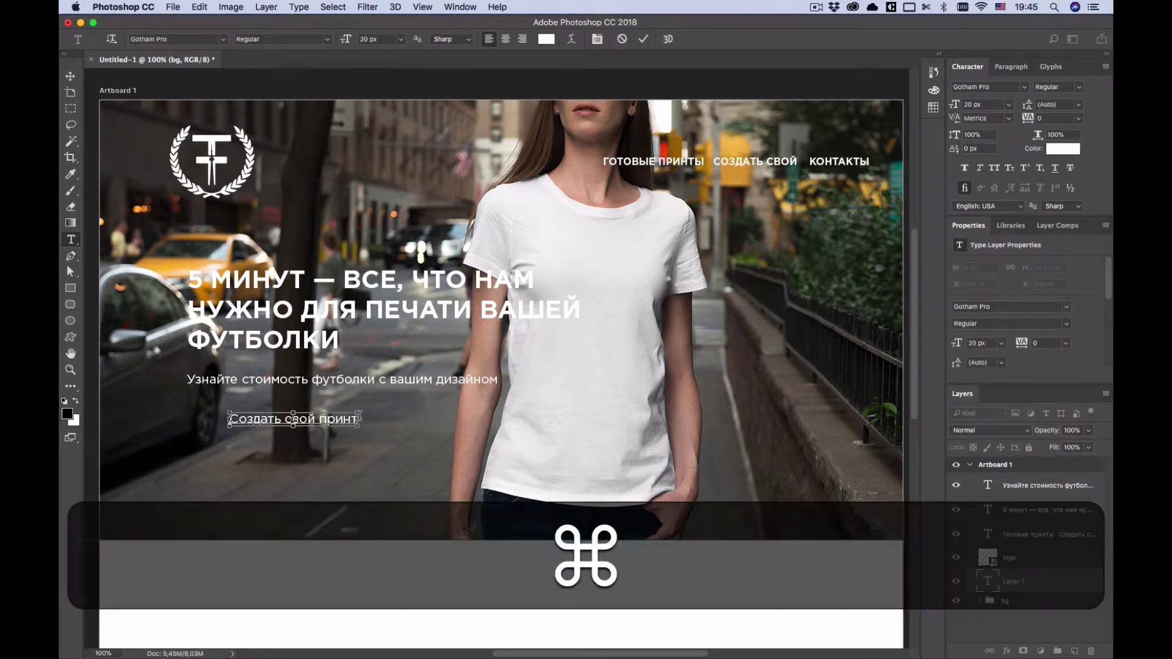
Apply All Caps to the whole "Создать свой принт" text and set its size to 16 px
key("super+a")
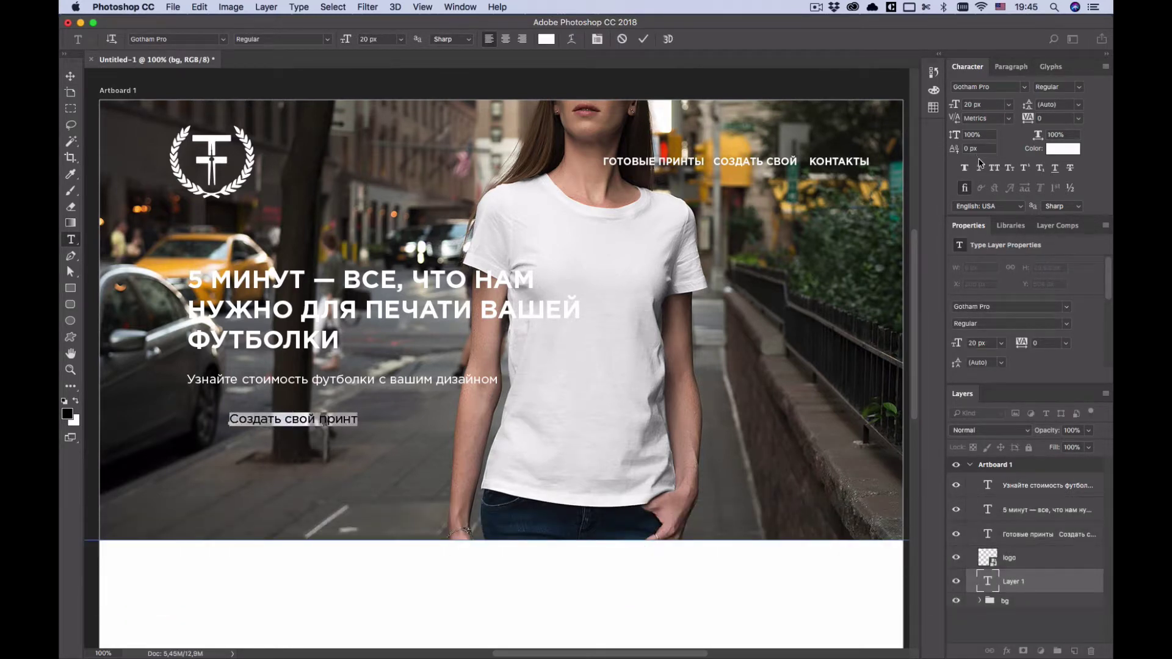
left_click(994, 171)
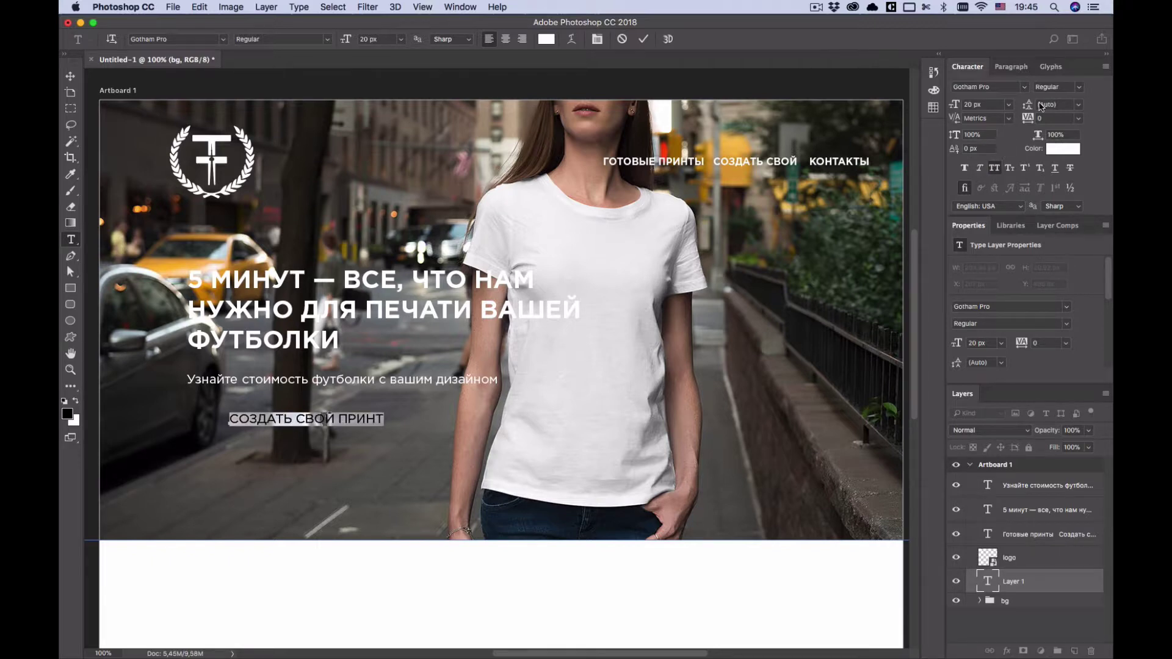
left_click(973, 105)
type("16")
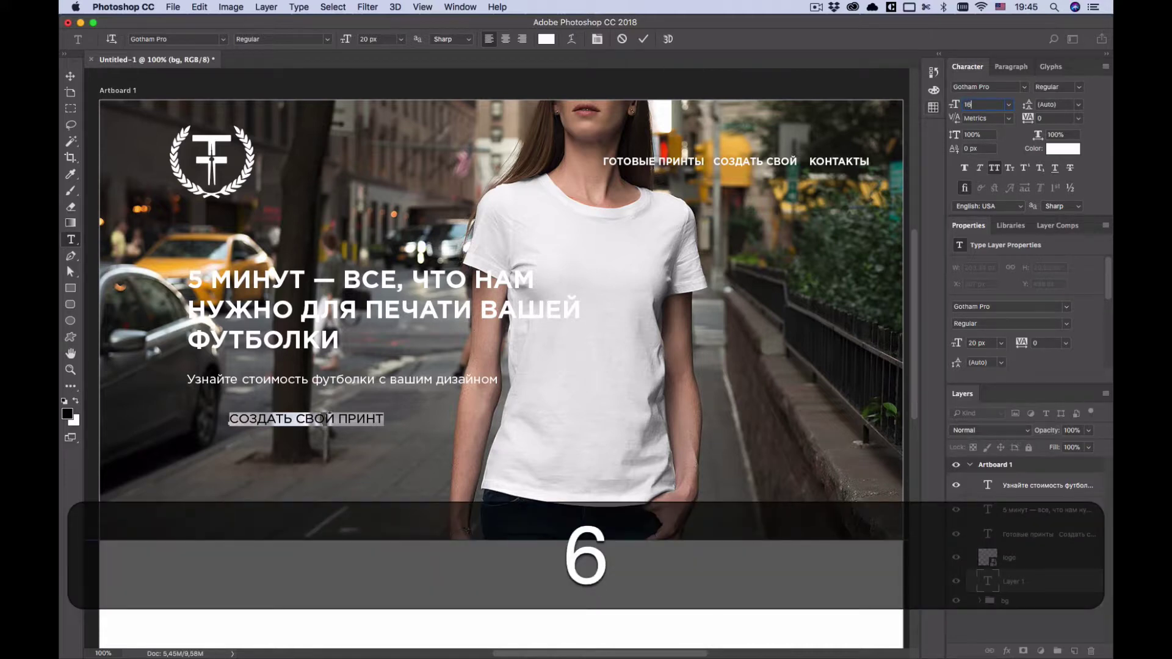
key("Return")
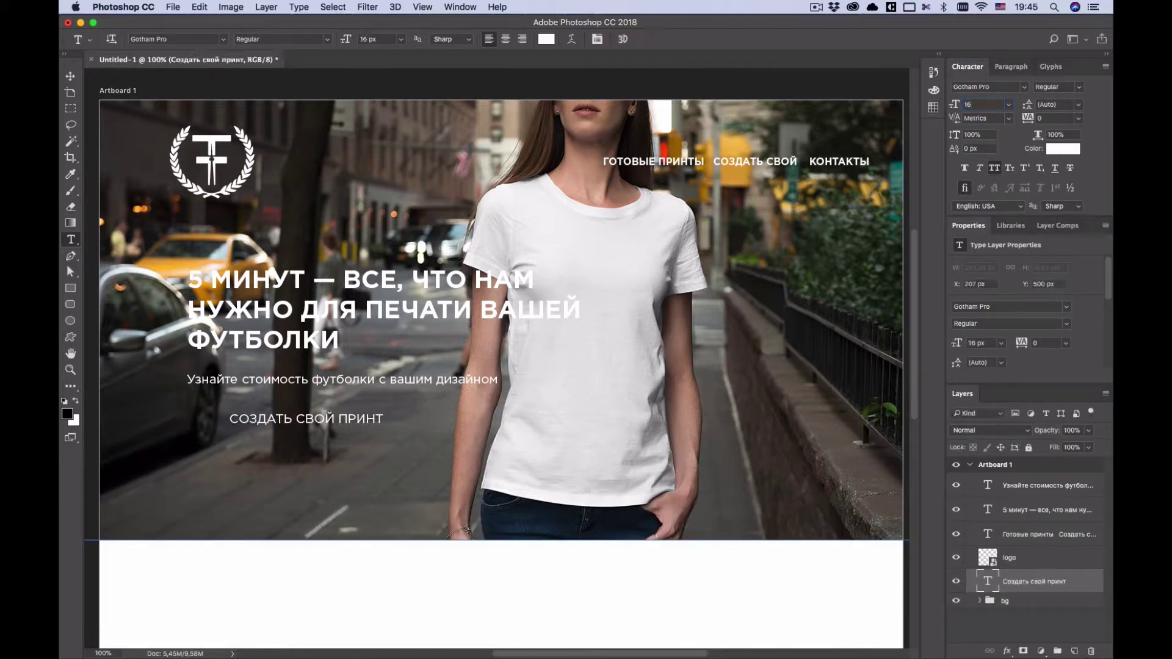
Set the font weight of the "Создать свой принт" text to Bold
left_click(1052, 86)
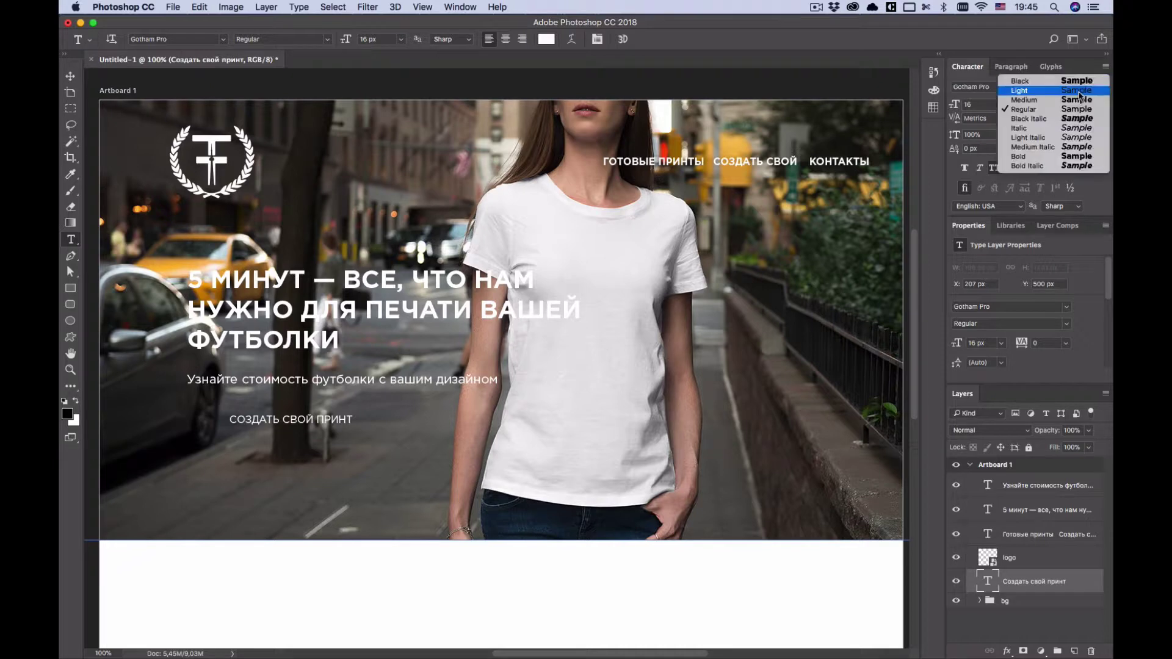
left_click(1031, 156)
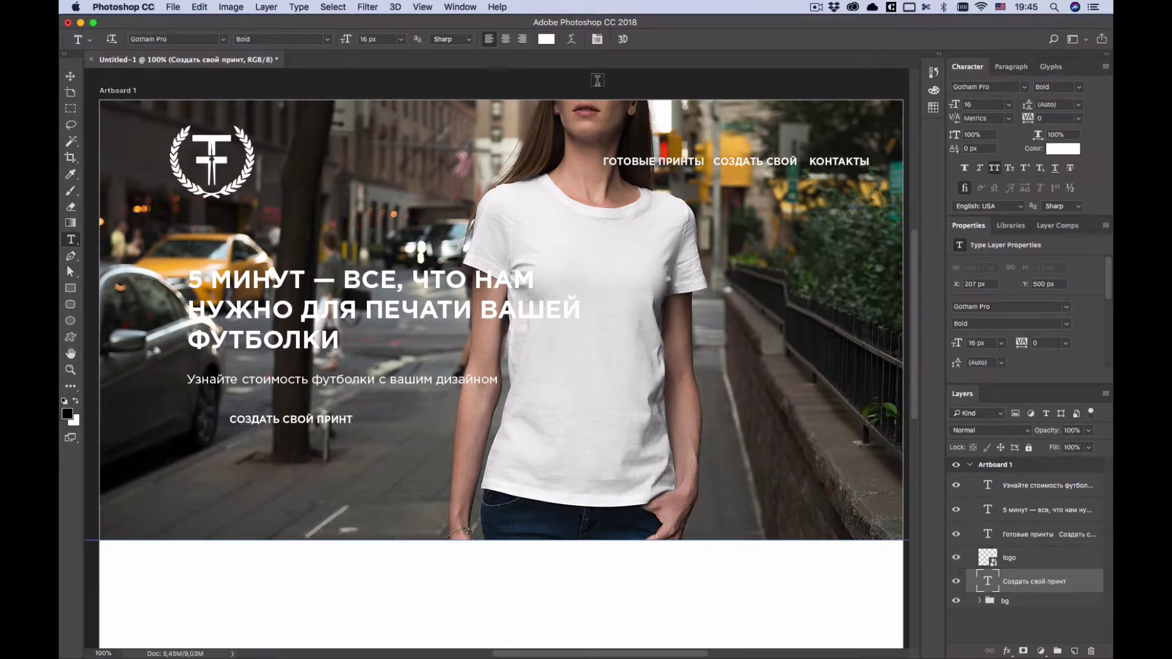
left_click(70, 75)
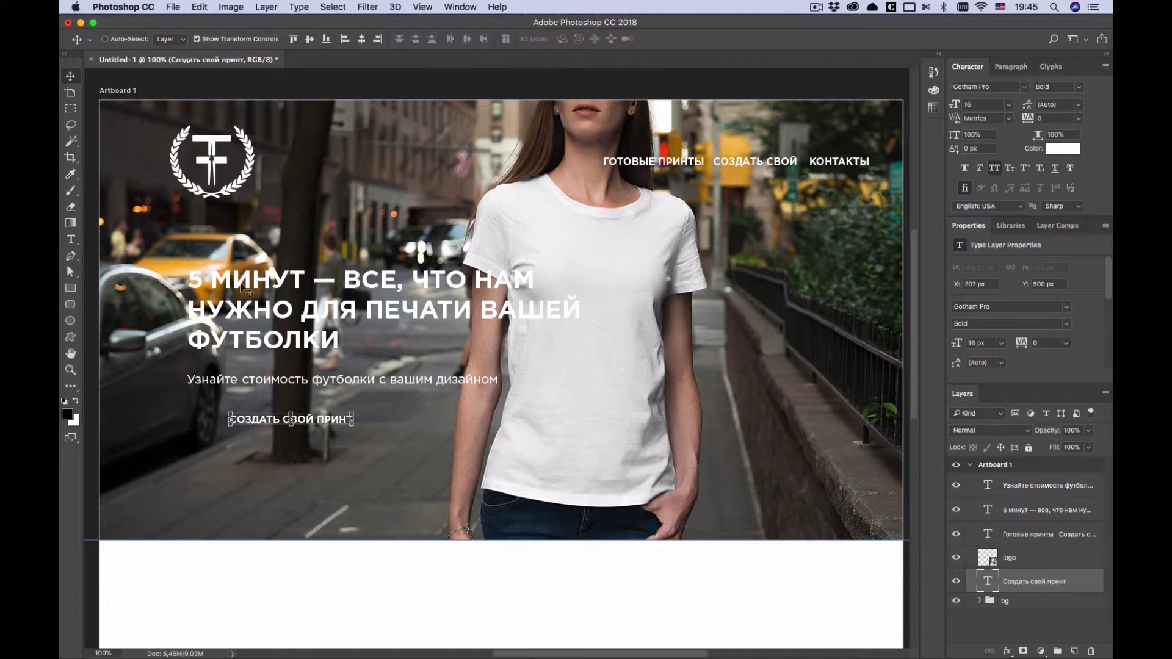
Shift the "Создать свой принт" text slightly lower and draw a rectangle about 298 by 82 px over it
left_click_drag(385, 462, 385, 477)
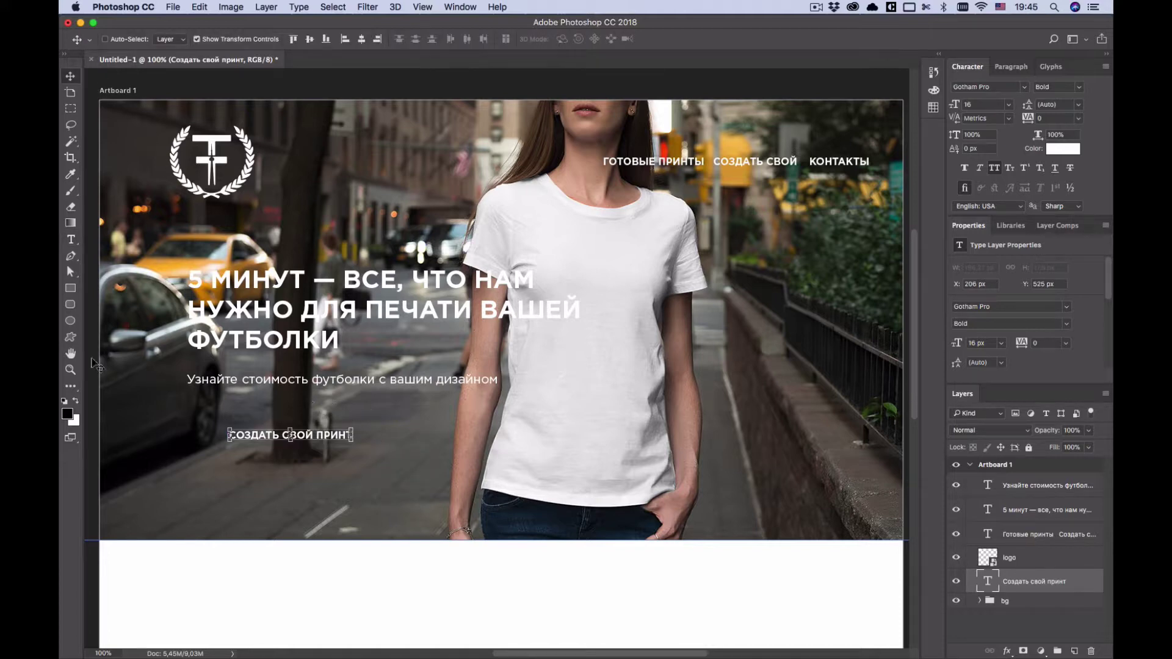
left_click(70, 288)
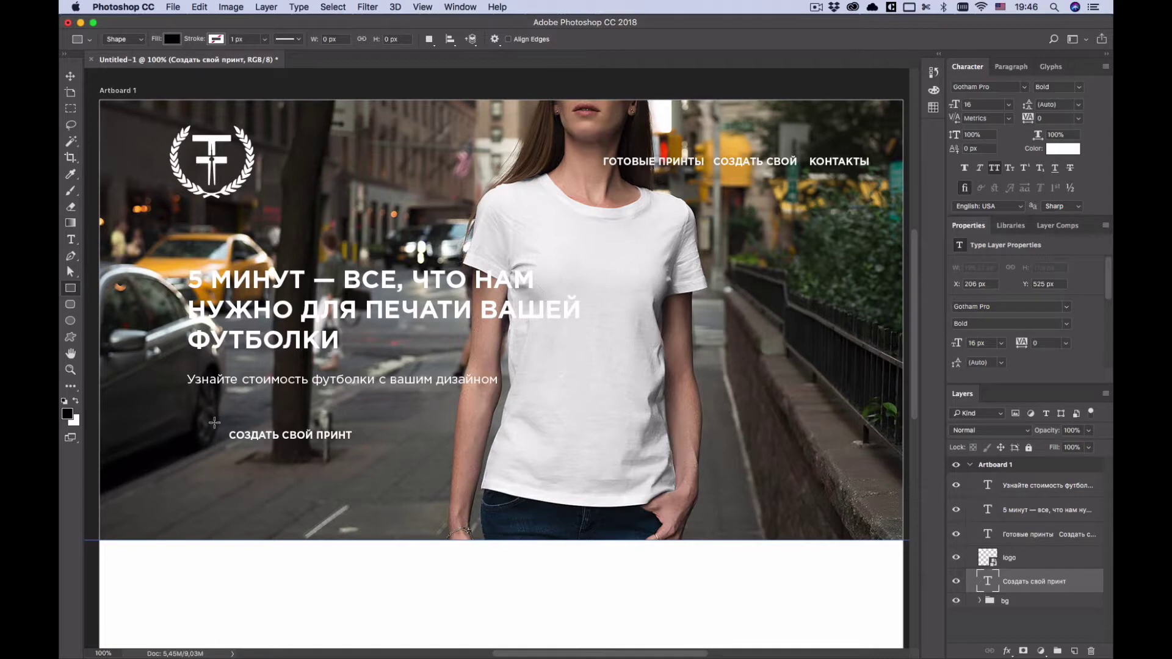
left_click_drag(213, 421, 408, 470)
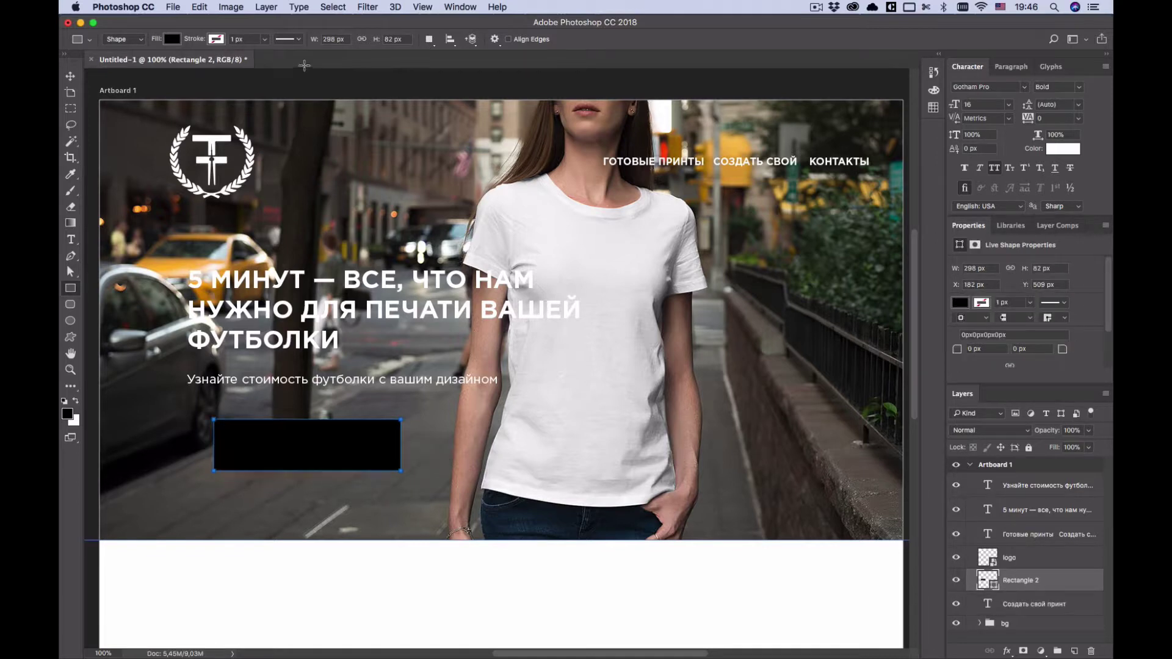
Resize the new rectangle to 300 by 60 px and place its layer beneath the "Создать свой принт" text layer
left_click(346, 39)
type("300")
key("Tab")
type("60")
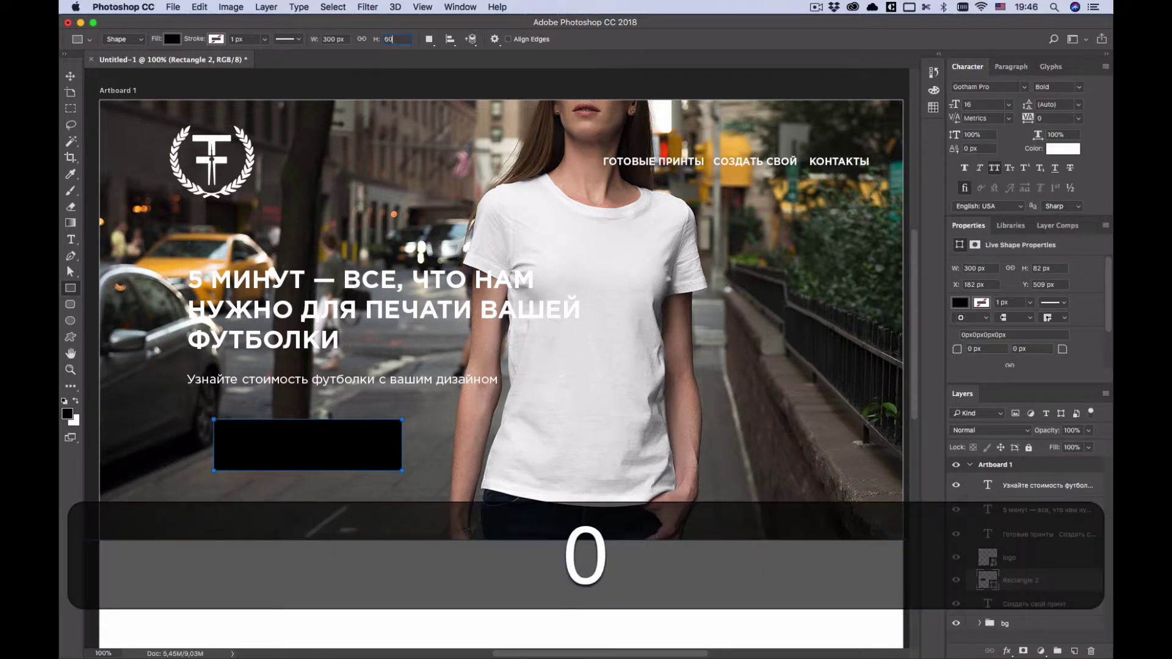
key("Return")
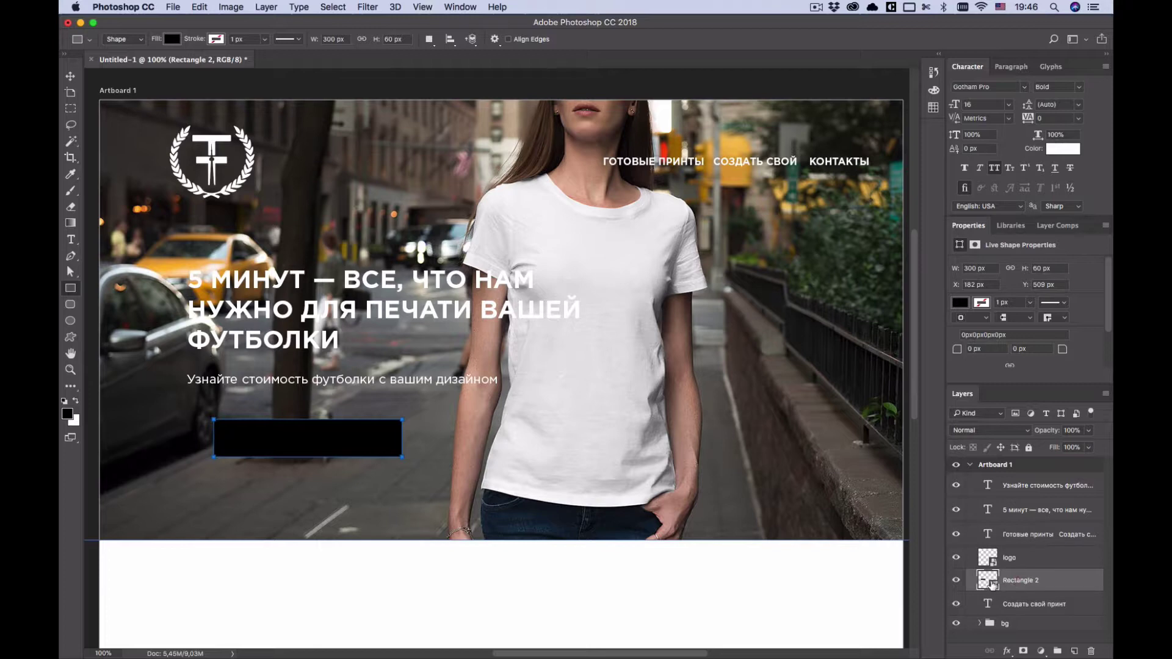
left_click_drag(992, 580, 1025, 610)
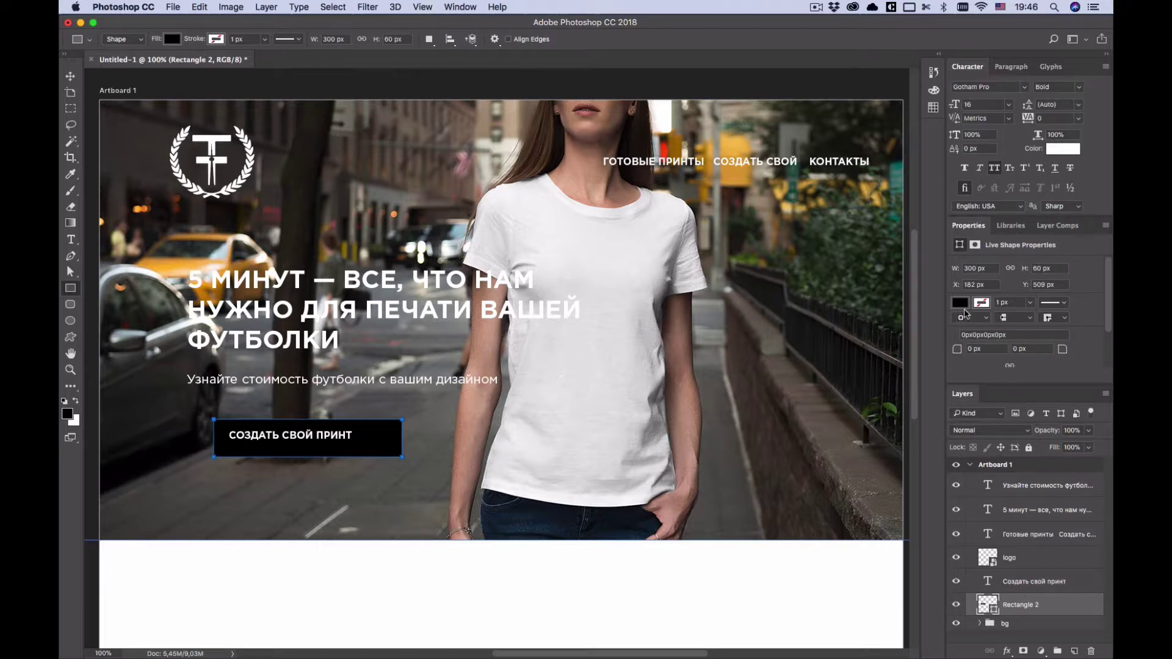
Give the rectangle a gradient fill using the orange-yellow-orange preset
left_click(960, 302)
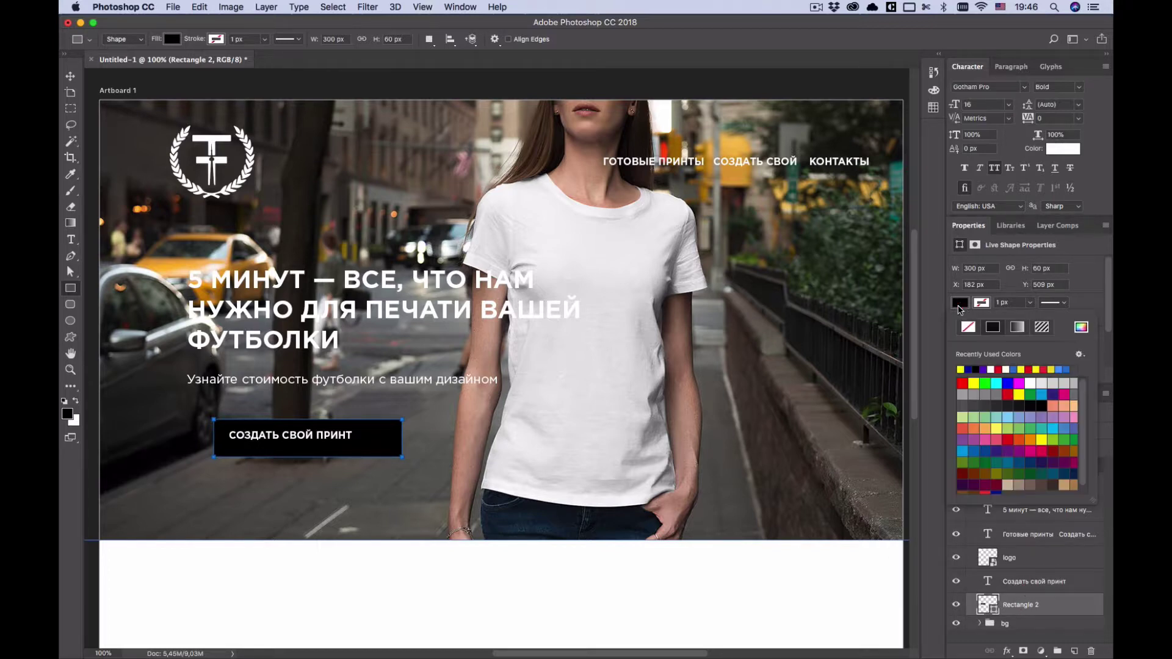
left_click(1027, 369)
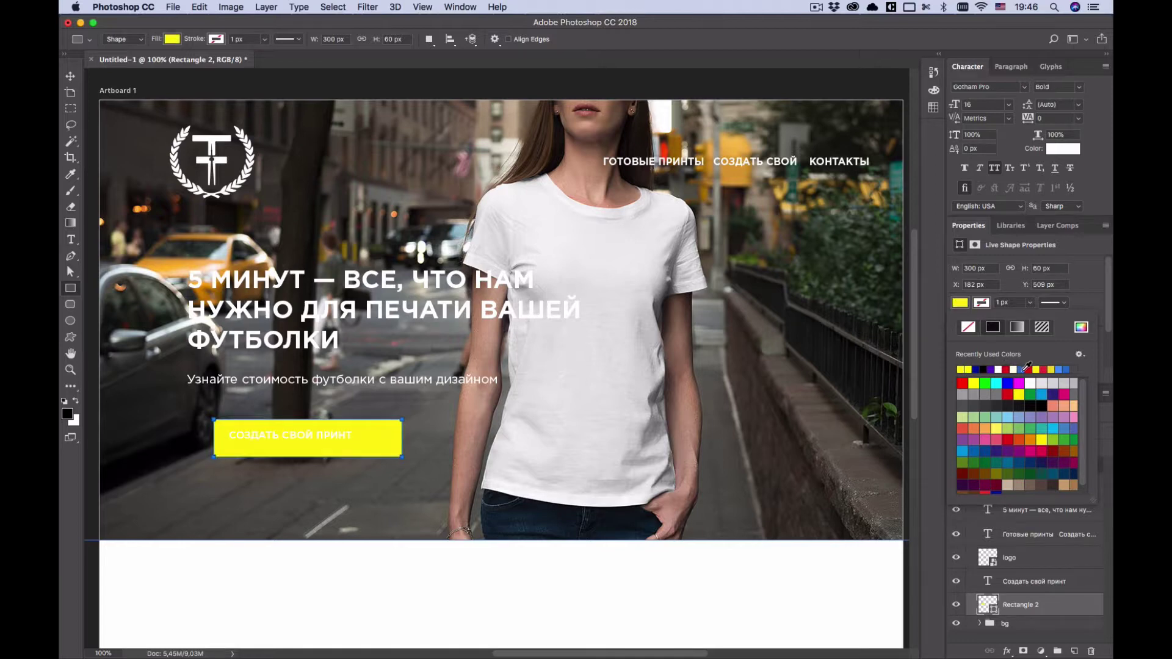
left_click(1017, 328)
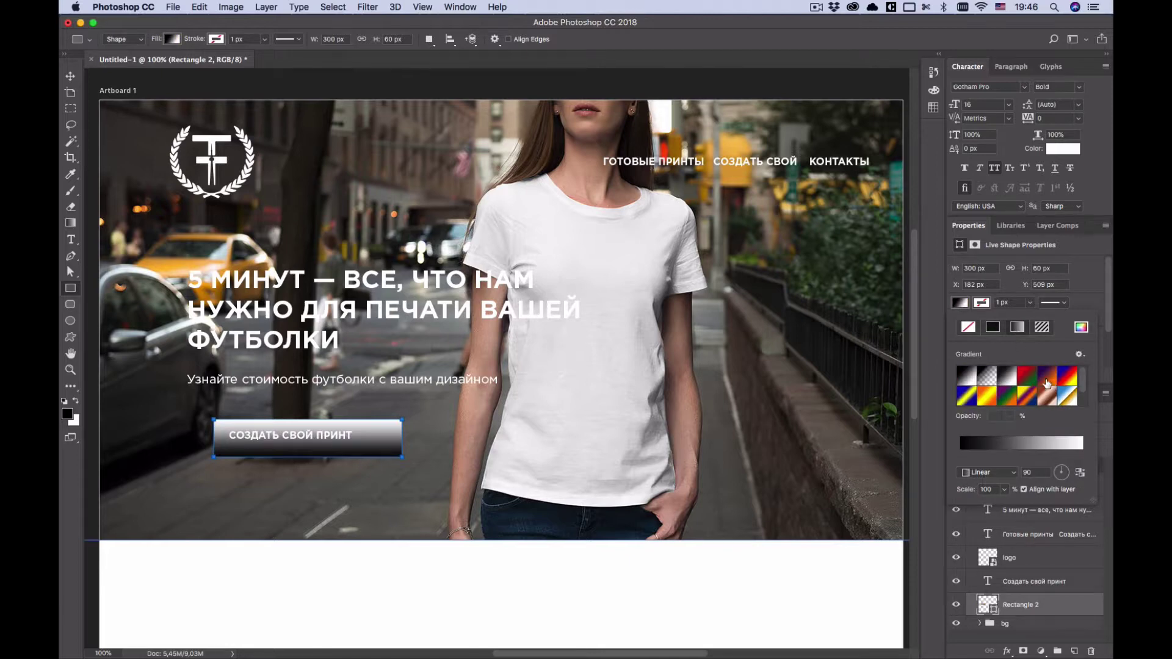
left_click(1025, 379)
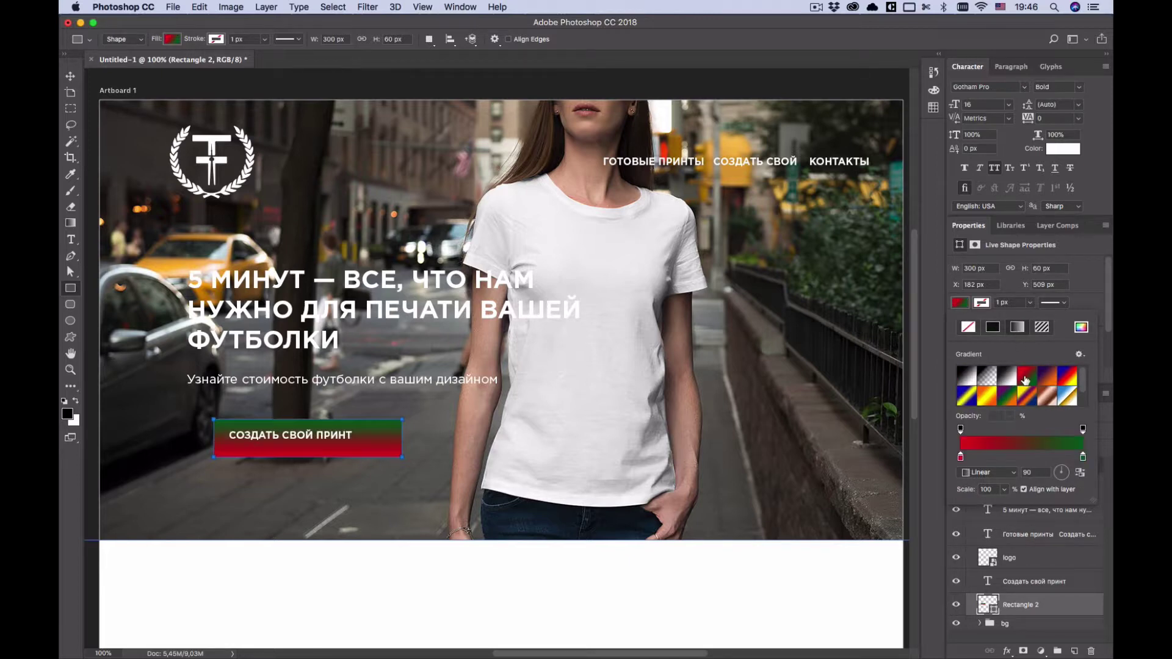
left_click(984, 396)
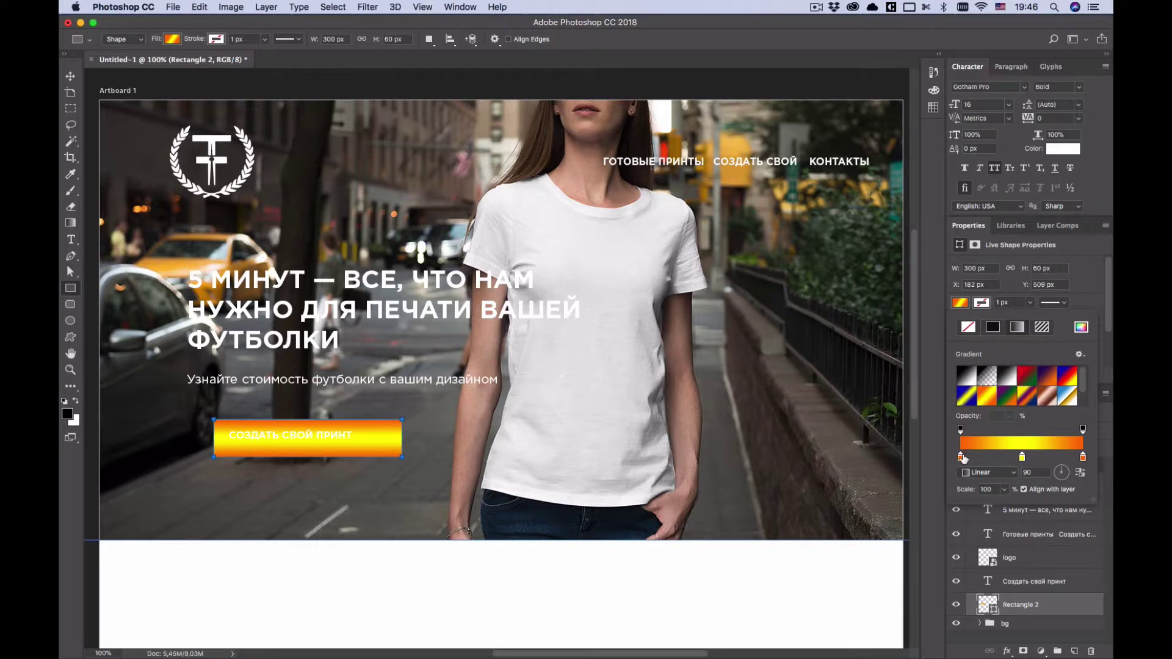
Reduce the rectangle's gradient to two colour stops, yellow at the start and orange at the end, and set its angle to 0
left_click(961, 458)
key("BackSpace")
left_click_drag(1022, 458, 1020, 485)
left_click_drag(965, 457, 960, 457)
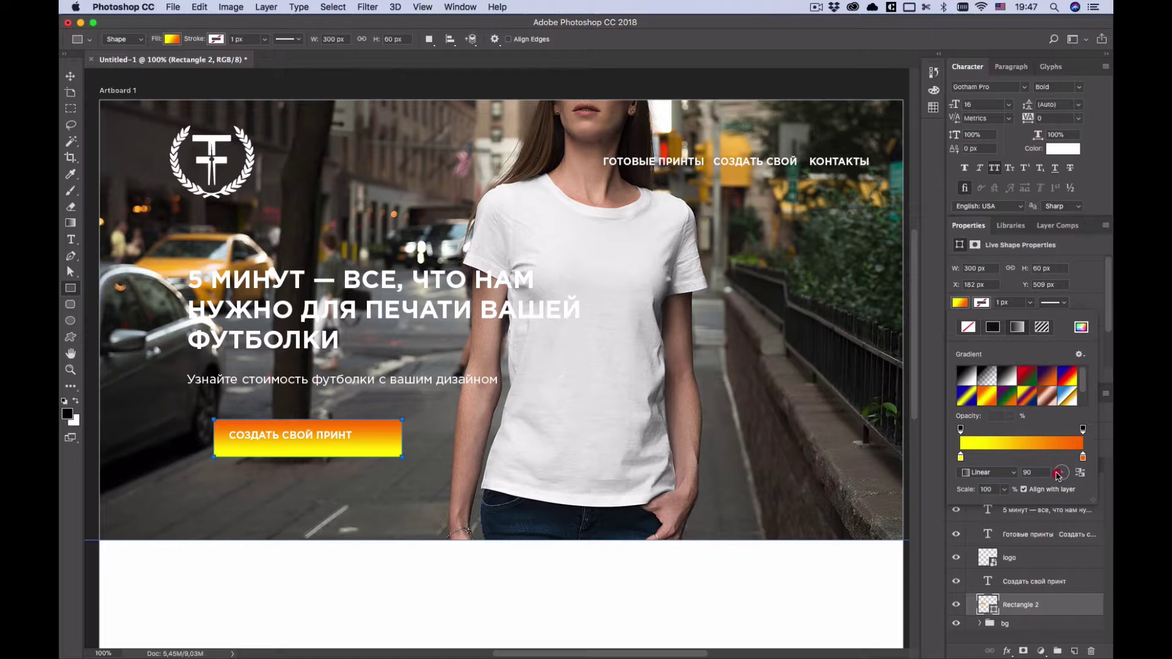
left_click_drag(1058, 476, 1073, 472)
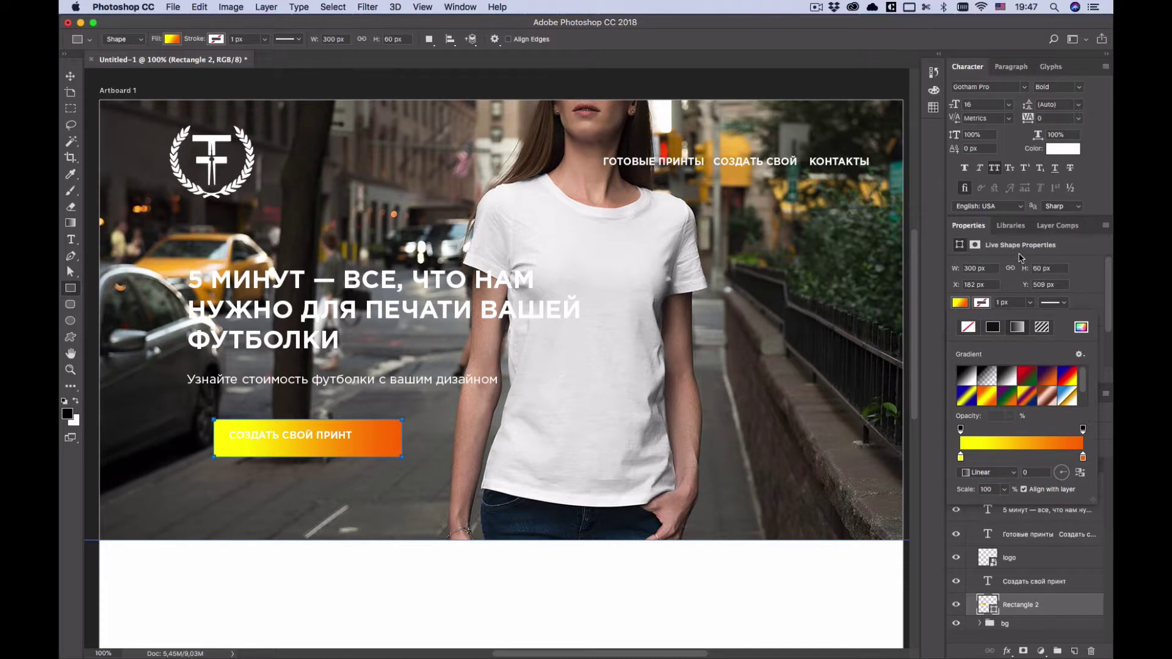
left_click(974, 223)
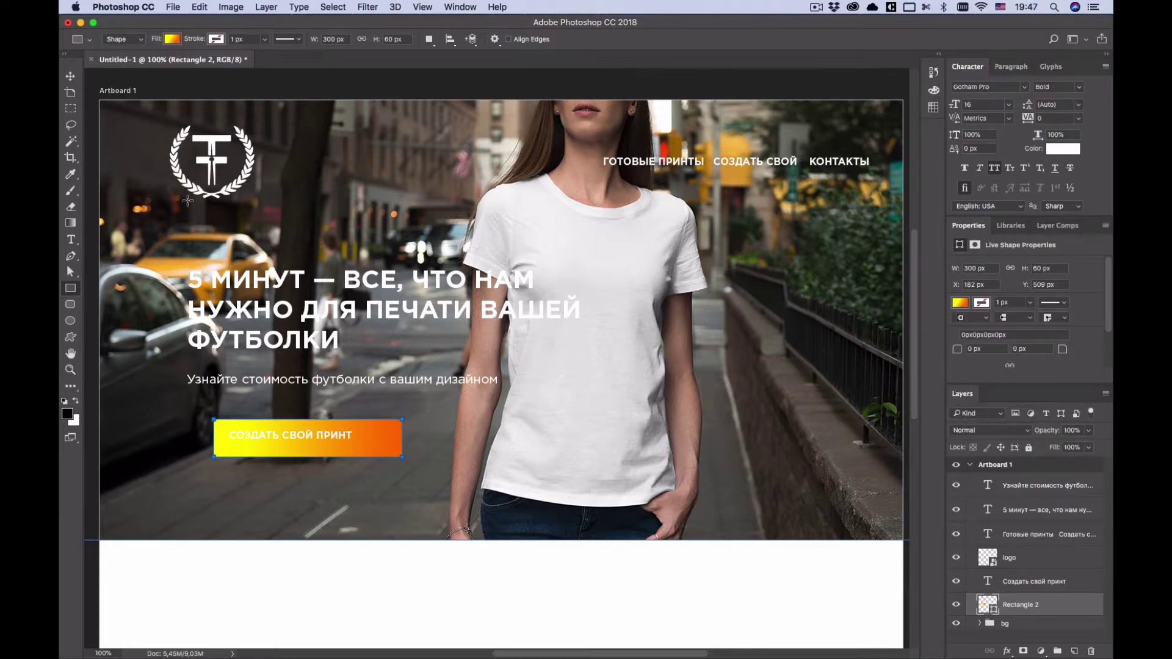
Move the "Создать свой принт" text onto the rectangle and align the two layers by their vertical and horizontal centers
left_click(70, 76)
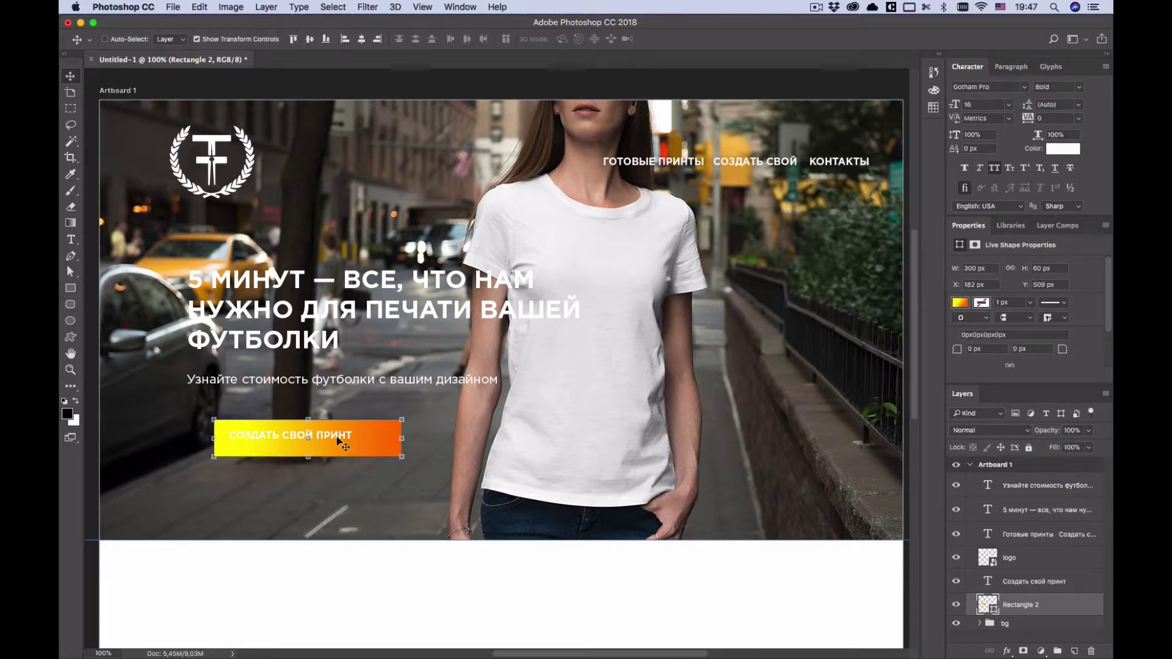
left_click(339, 441, "super")
left_click_drag(374, 443, 401, 455)
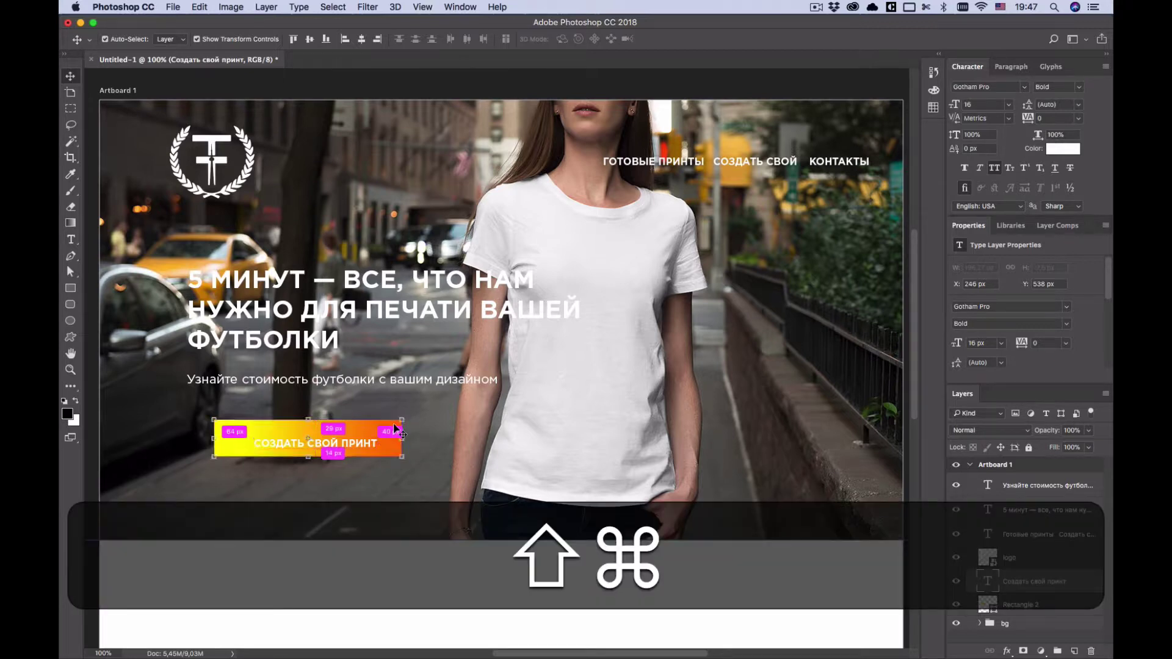
left_click(398, 431, "shift+super")
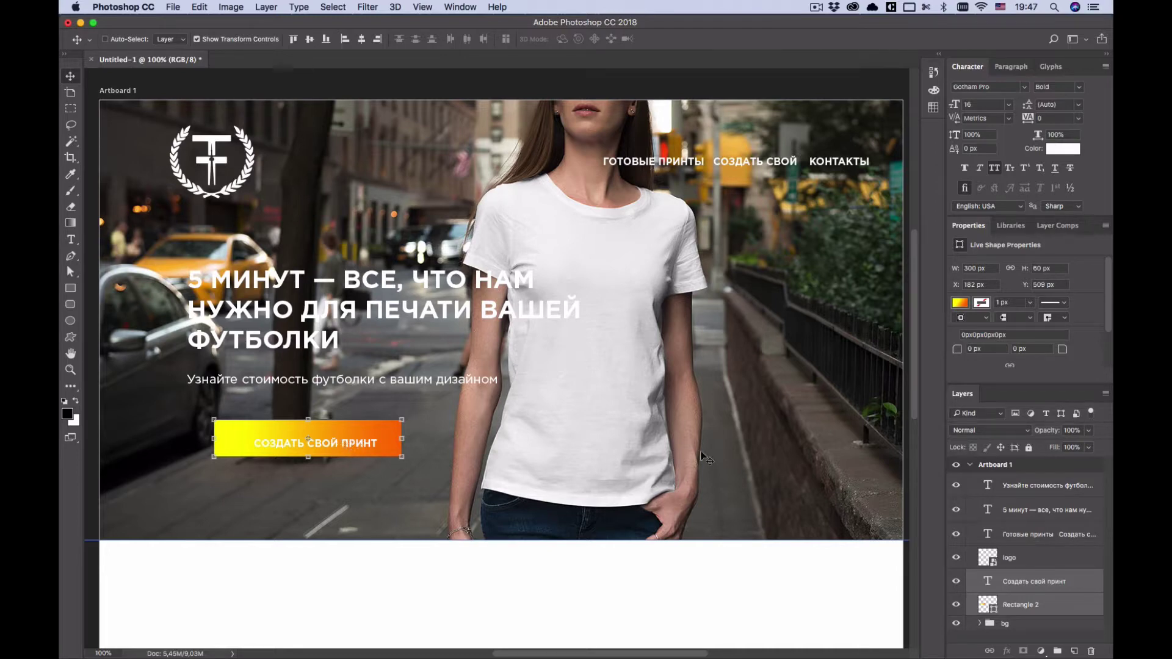
left_click(1025, 605)
left_click(309, 38)
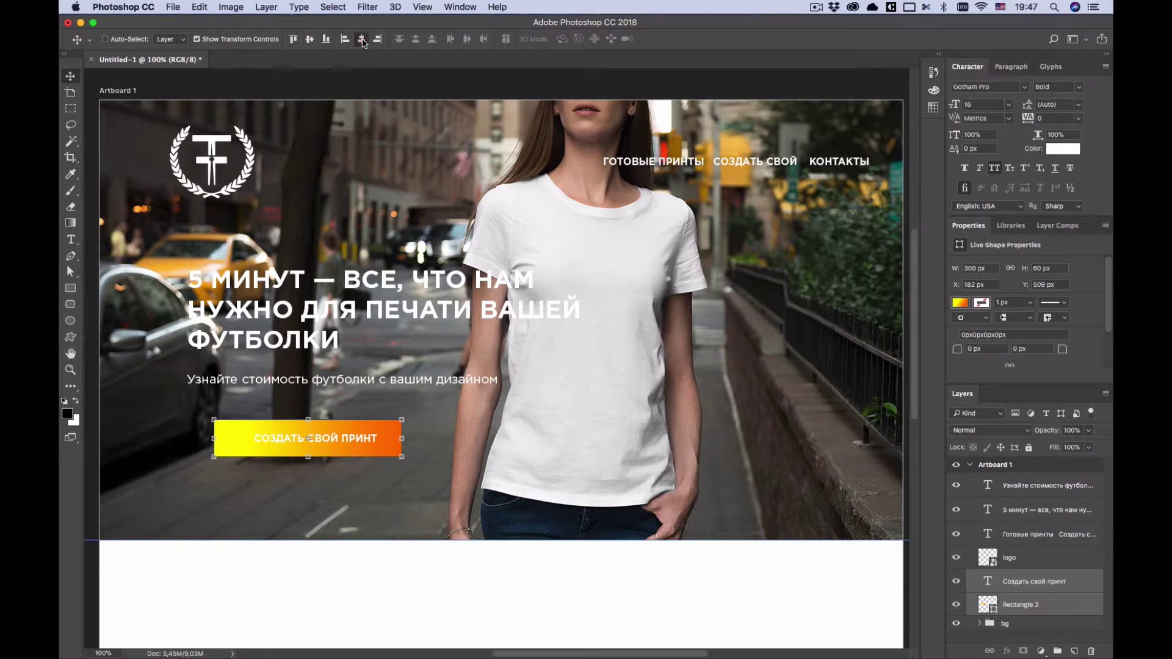
left_click(362, 40)
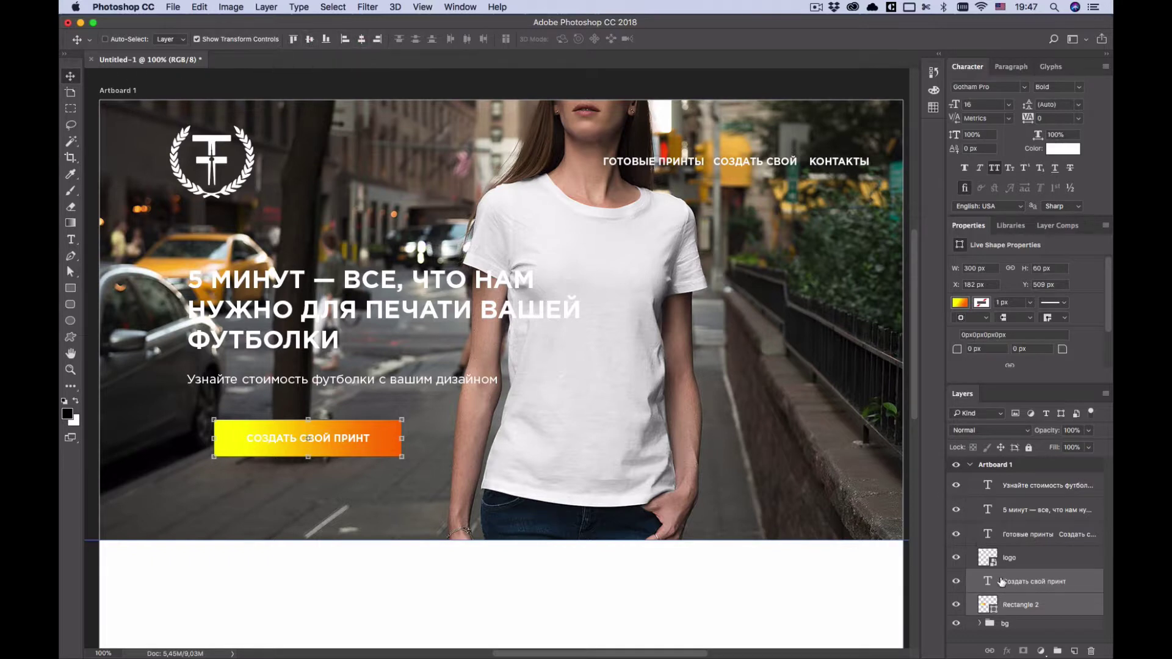
Group the "Создать свой принт" text with its rectangle and name the group "button"
key("super+g")
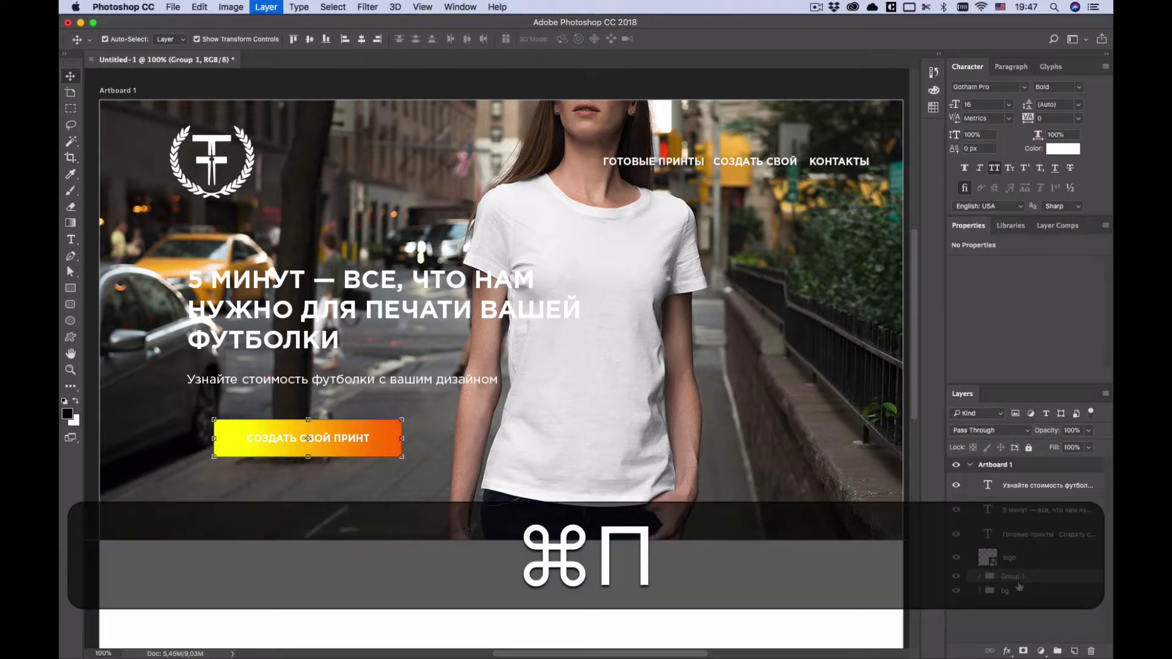
double_click(1013, 577)
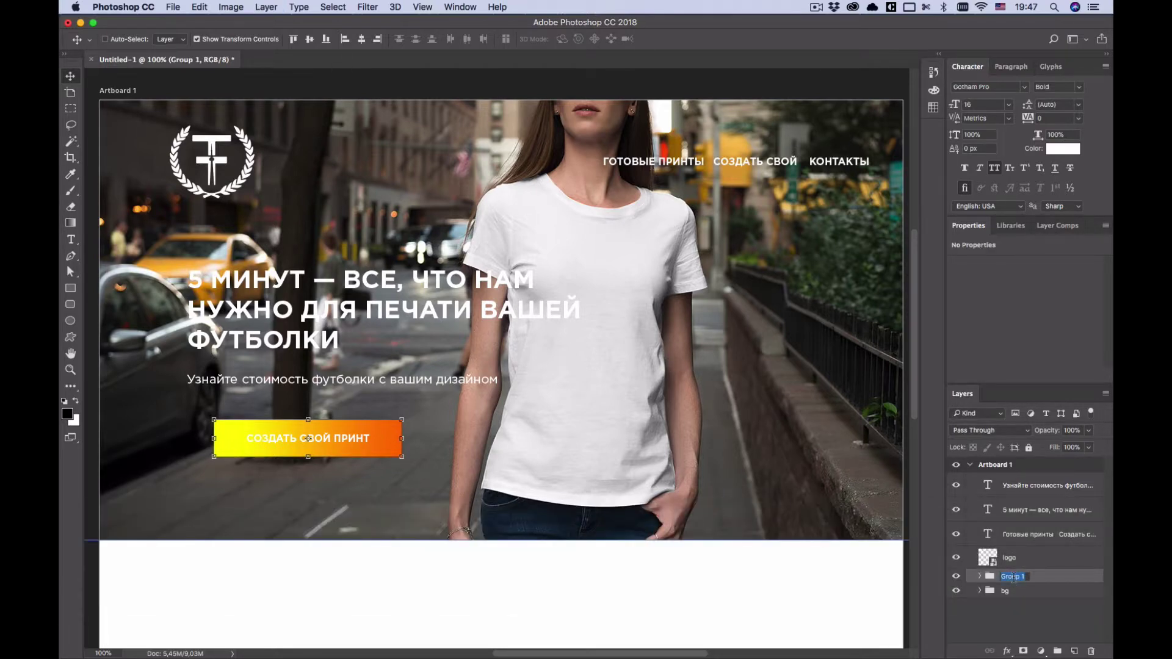
type("button")
key("Return")
Change the colour of the "Создать свой принт" text inside the button group to black, 000000
left_click(979, 576)
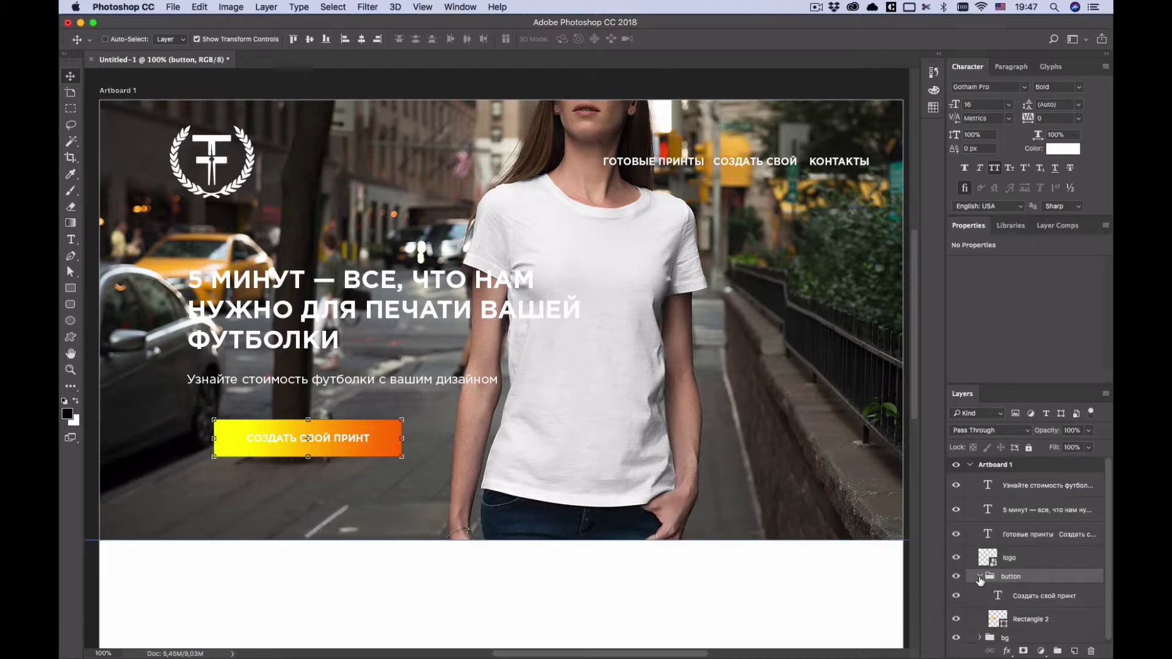
left_click(1033, 597)
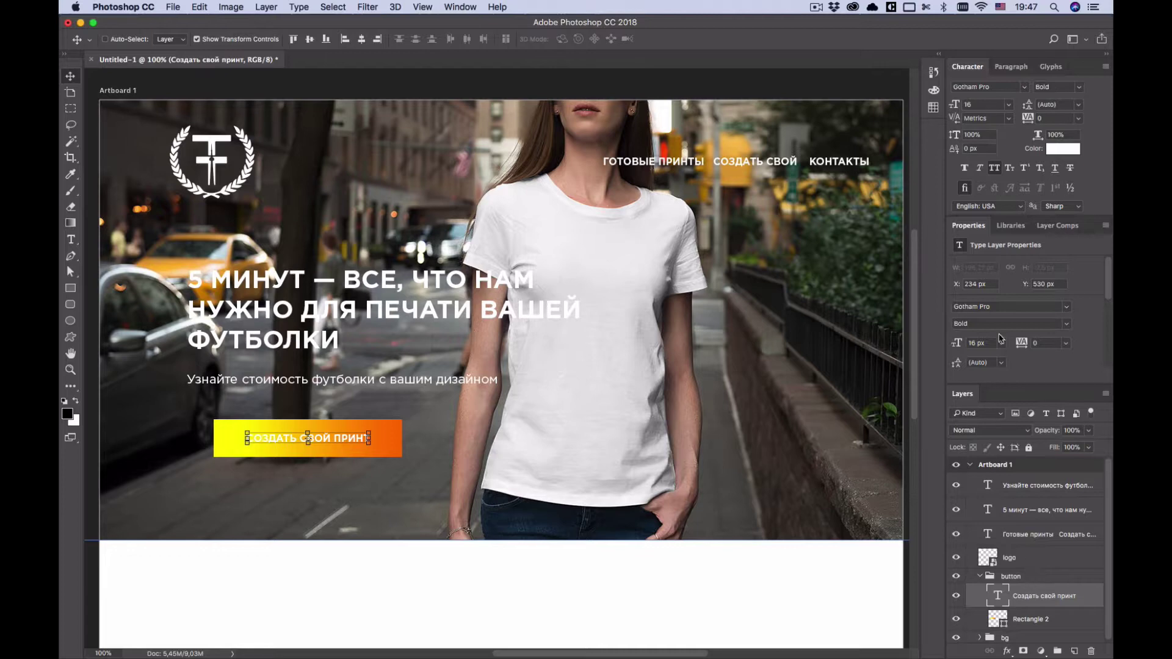
left_click(1062, 150)
left_click_drag(528, 310, 631, 292)
left_click(465, 475)
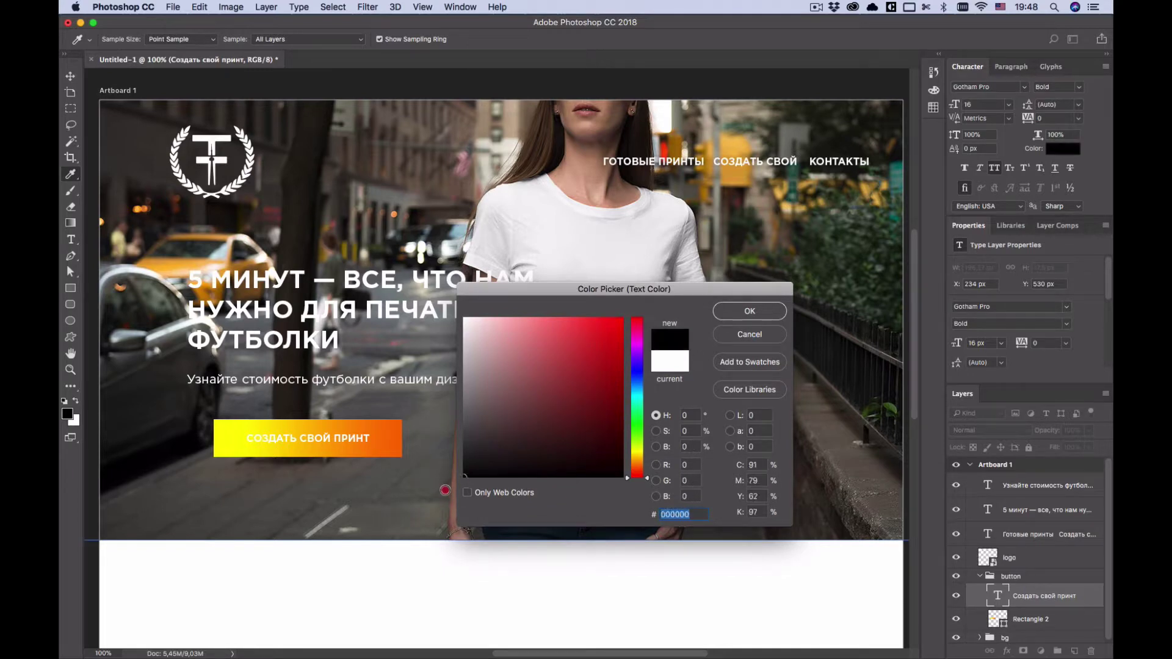
left_click(749, 312)
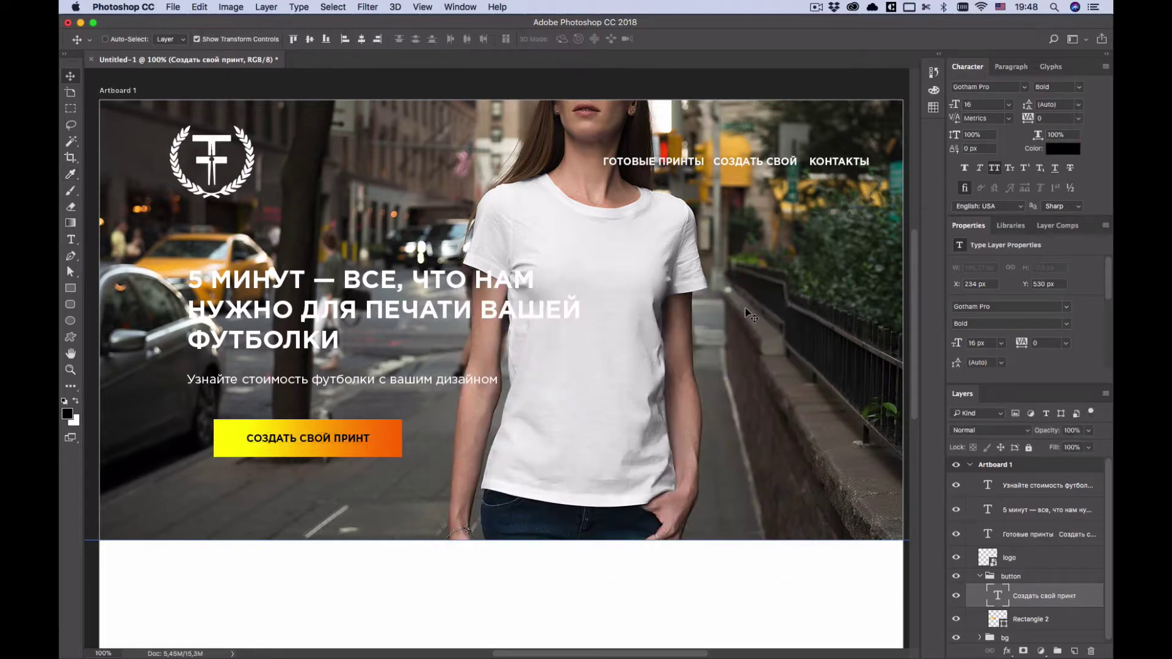
Set the top-left corner radius of the button's rectangle to 15 px
left_click(1020, 618)
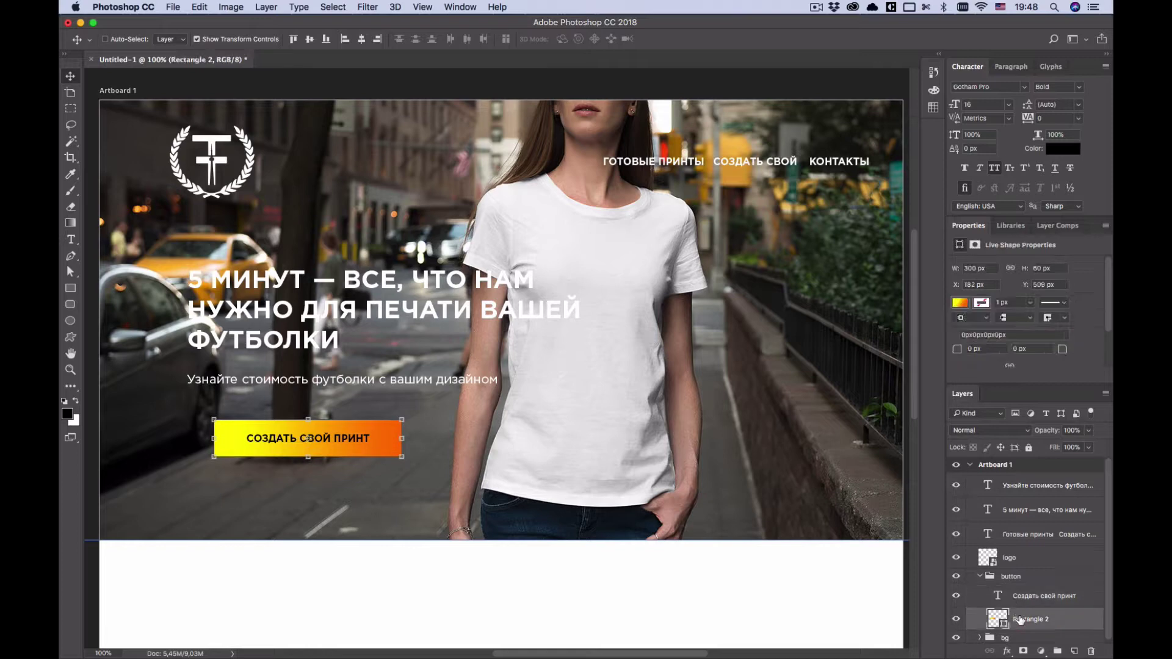
left_click(984, 347)
type("15")
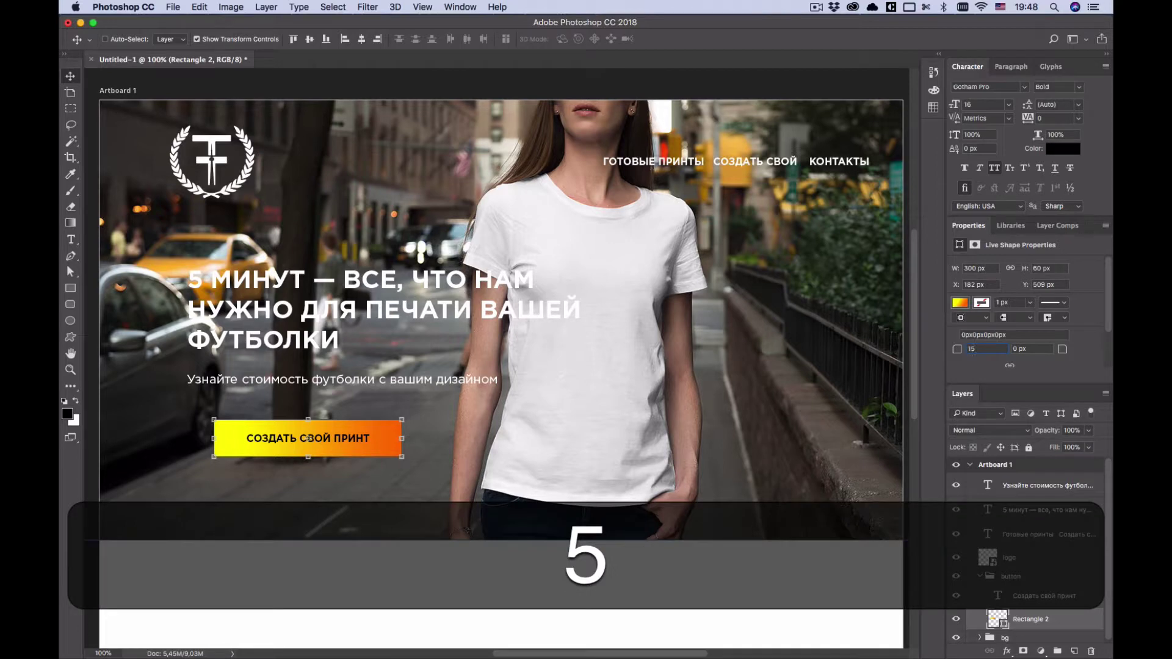
key("Return")
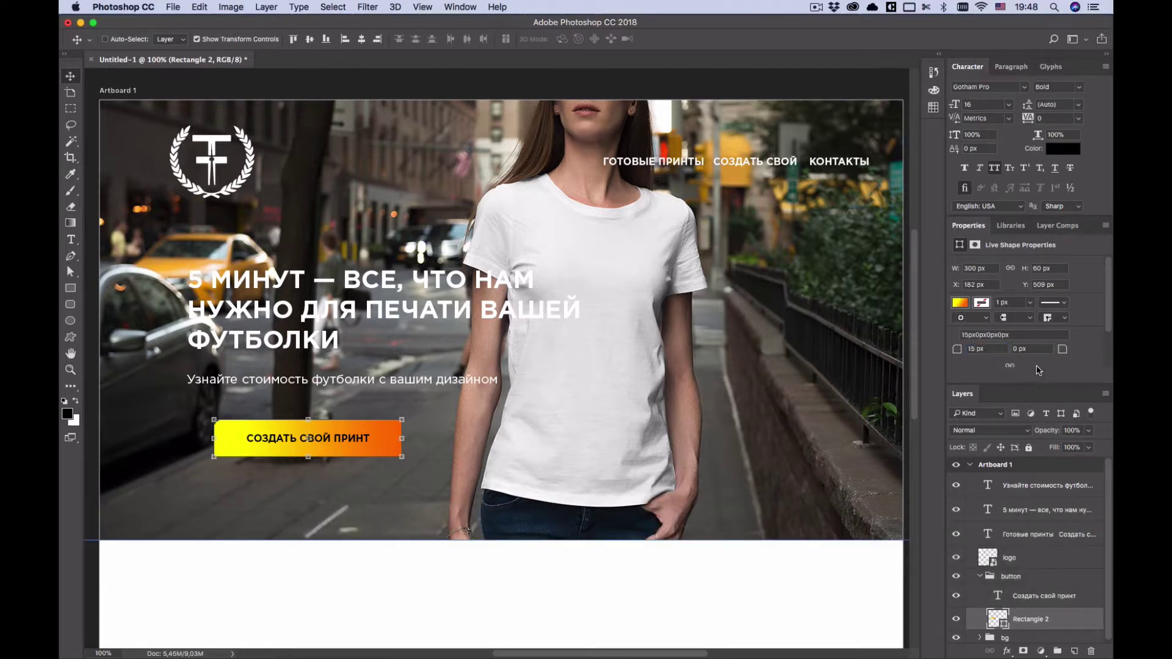
Link the rectangle's corner radii and set the three remaining corners to 15 px
scroll(1013, 367, "down", 2)
left_click(1010, 317)
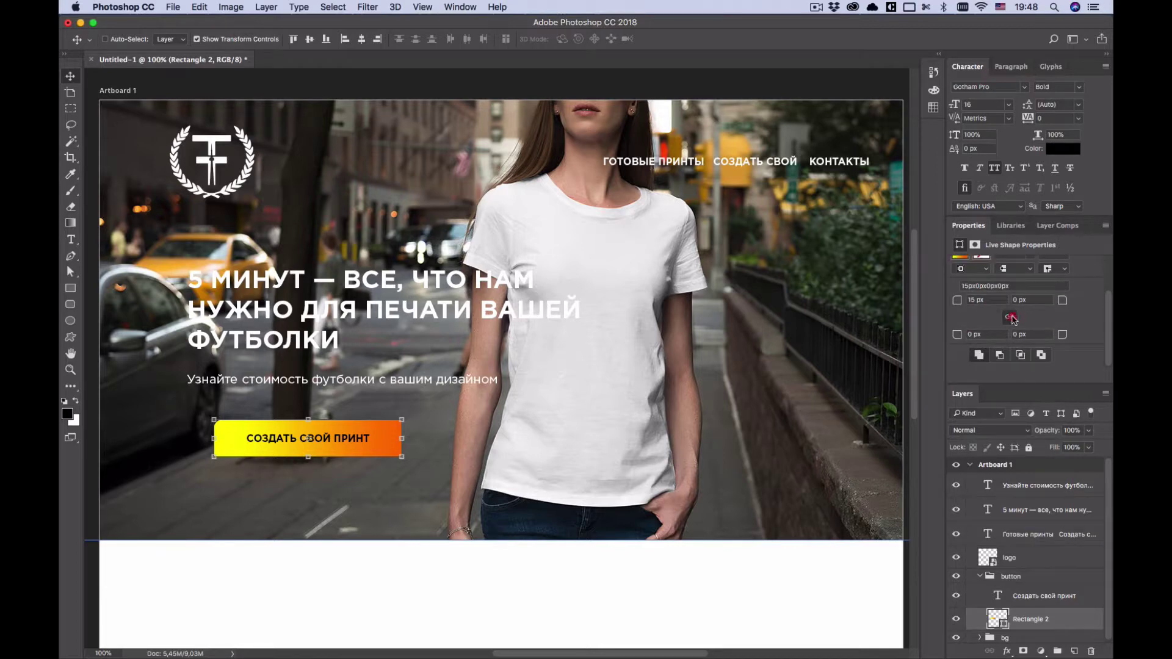
left_click(992, 299)
key("Return")
left_click(973, 305)
type("15")
key("Return")
type("15")
key("Tab")
key("Return")
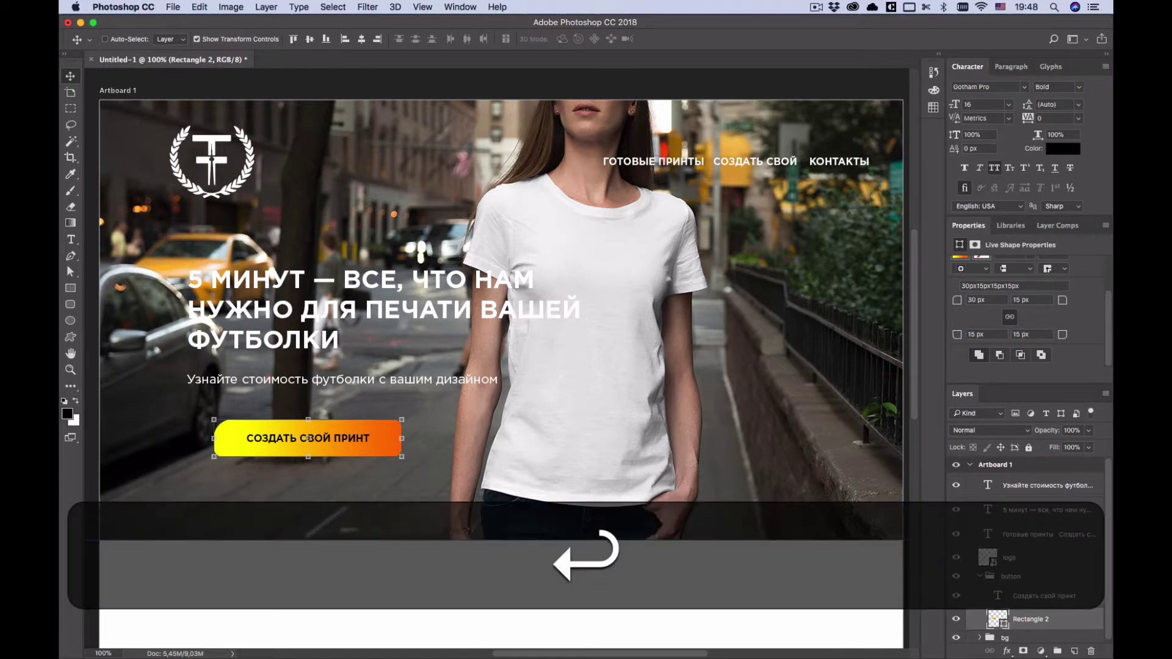
Set the rectangle's 30 px top-left corner radius to 15 px and collapse the button group
left_click(984, 301)
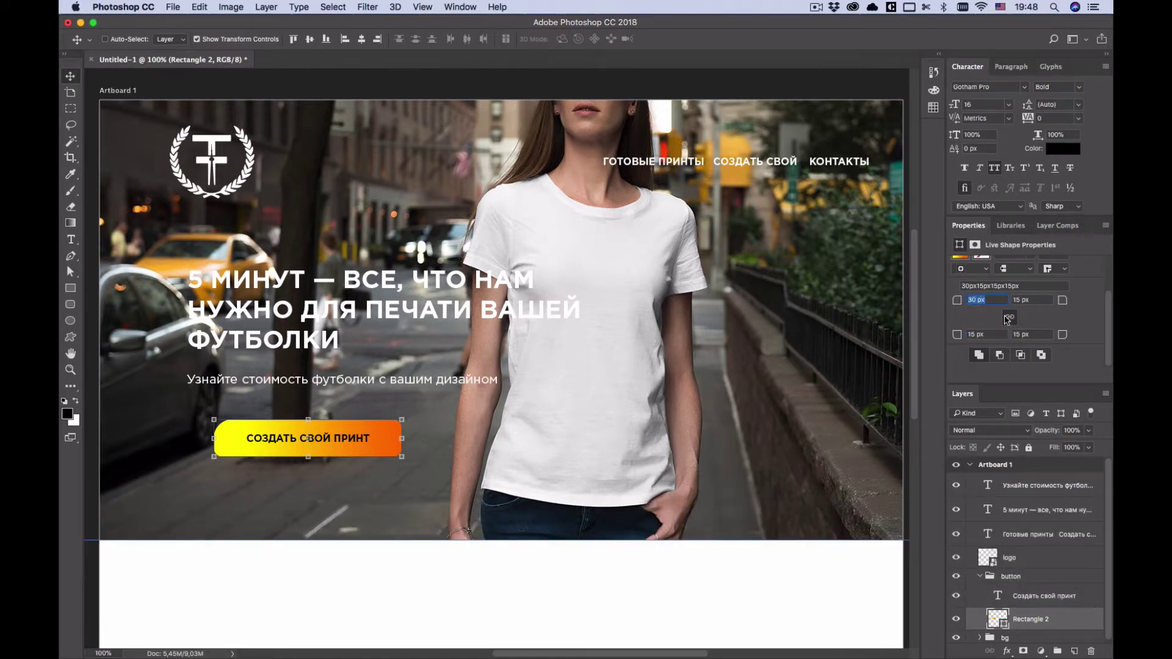
type("15")
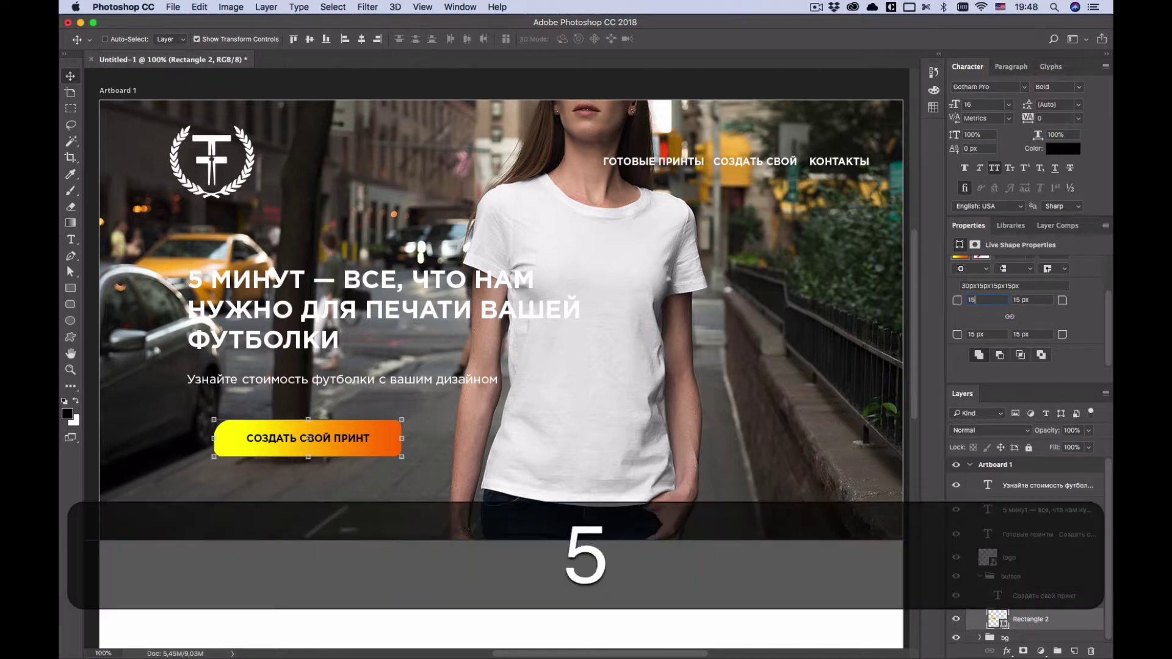
key("Return")
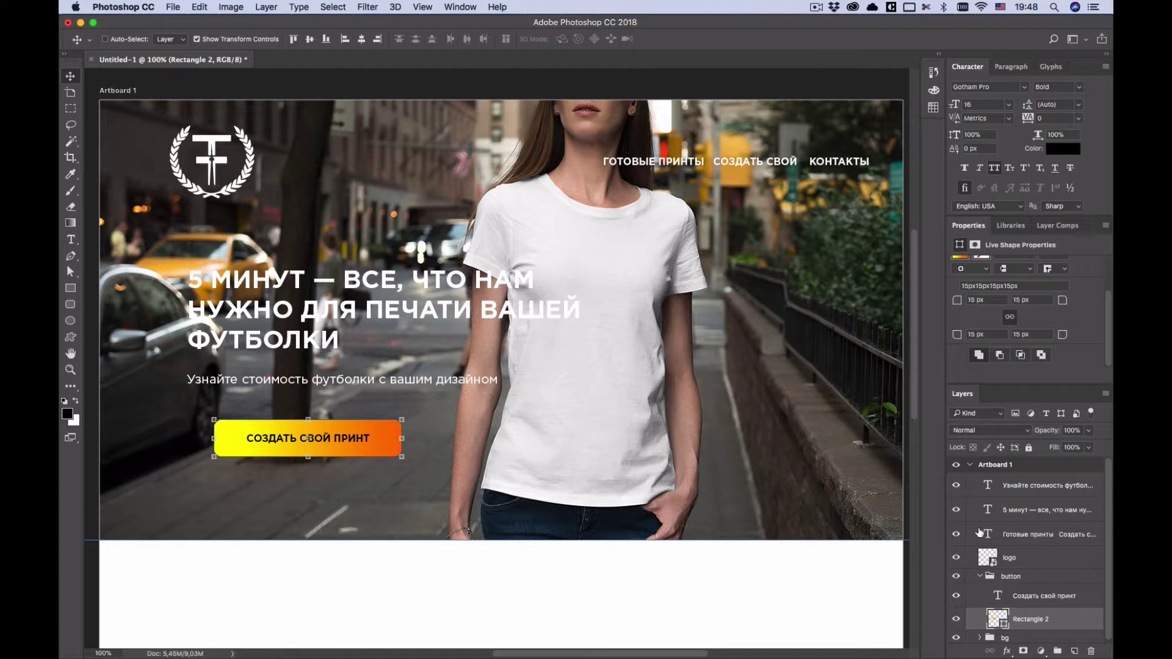
scroll(989, 577, "down", 1)
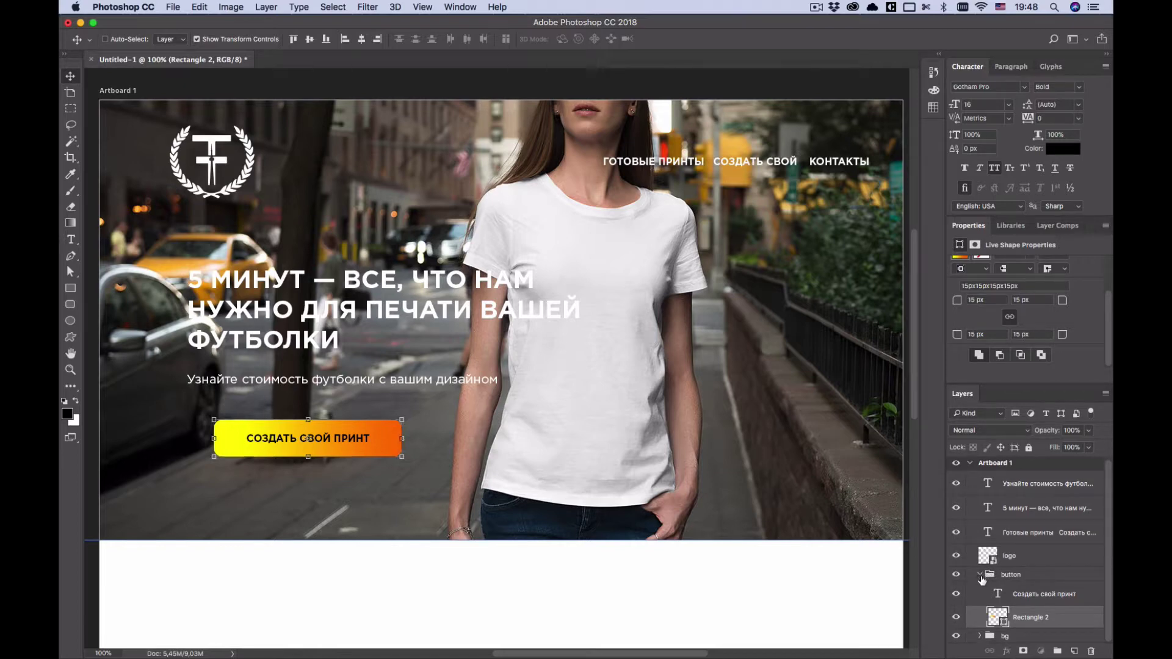
left_click(980, 574)
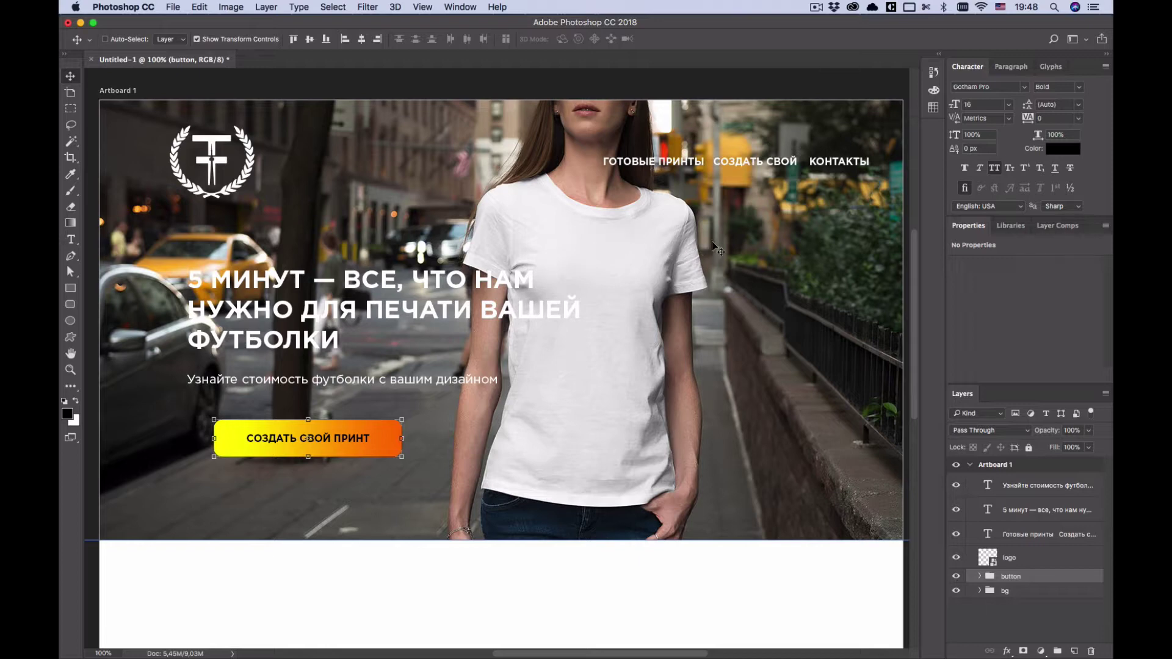
Set the opacity of the bg photo inside the bg group to 75% and collapse the group
key("super")
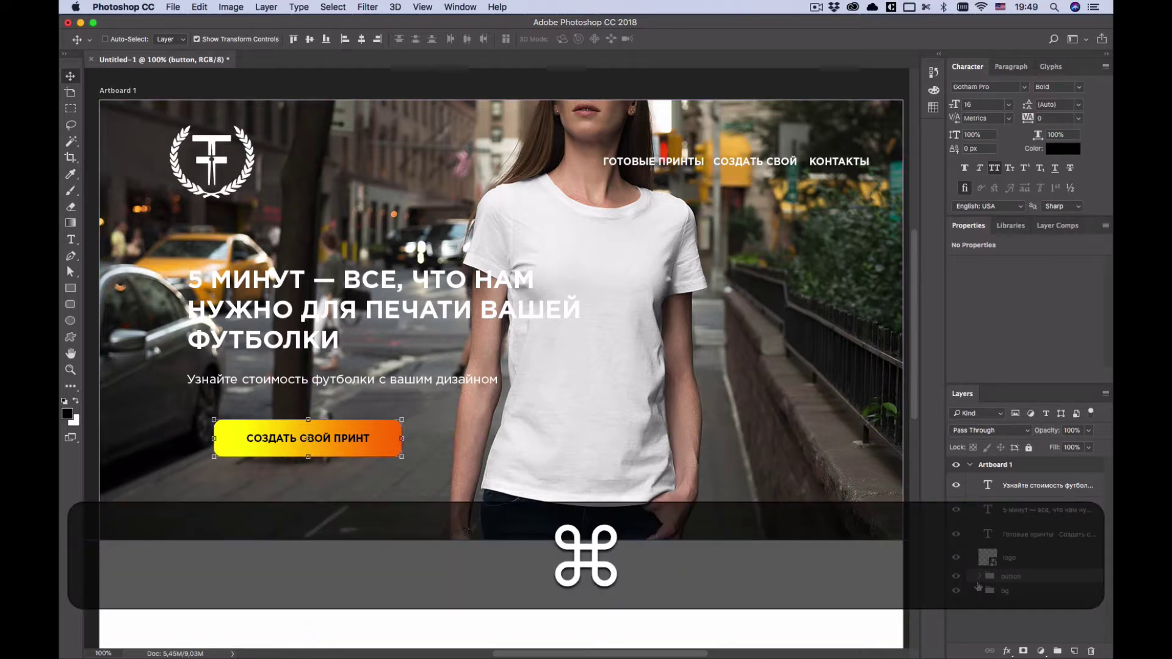
left_click(979, 591)
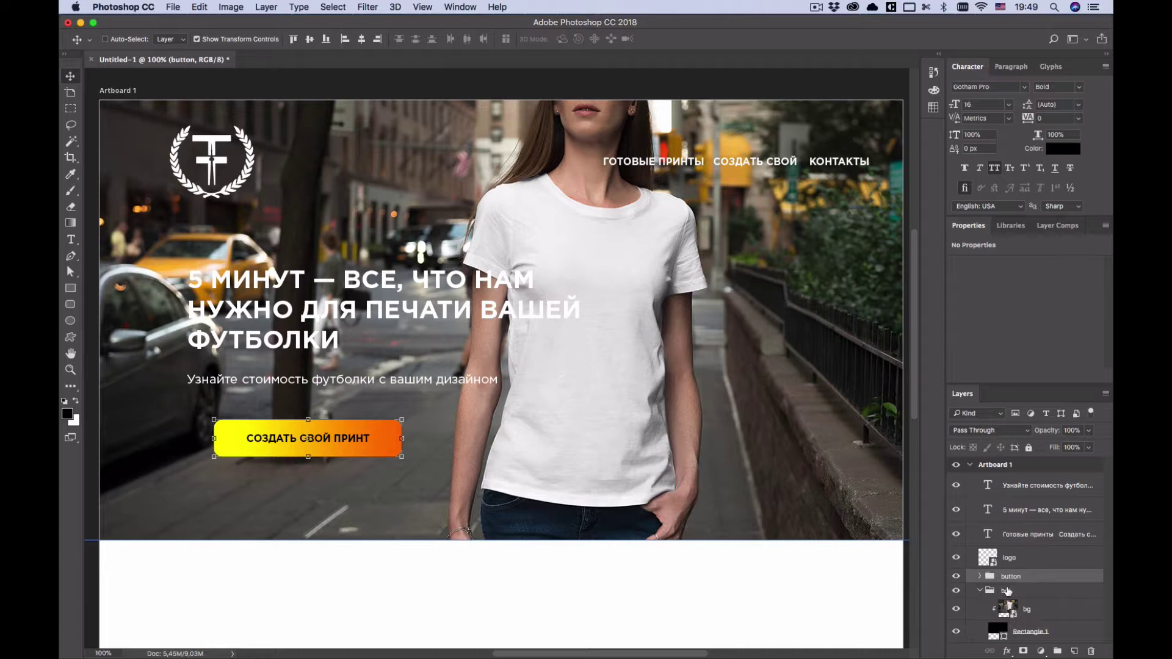
left_click(1007, 608)
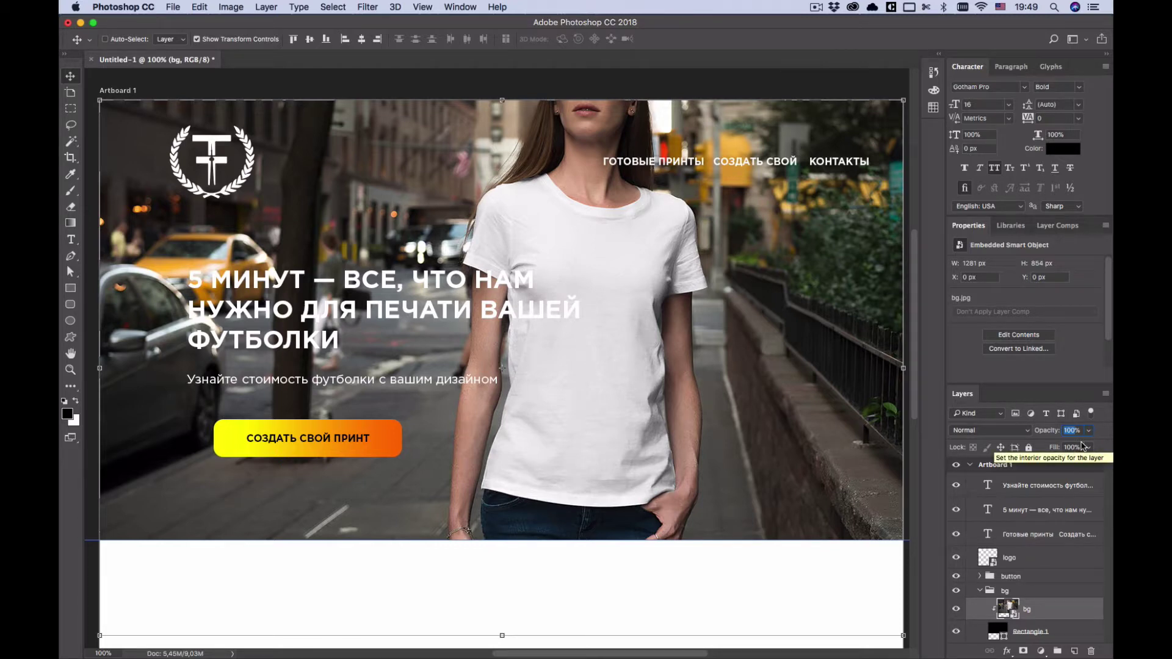
key("5")
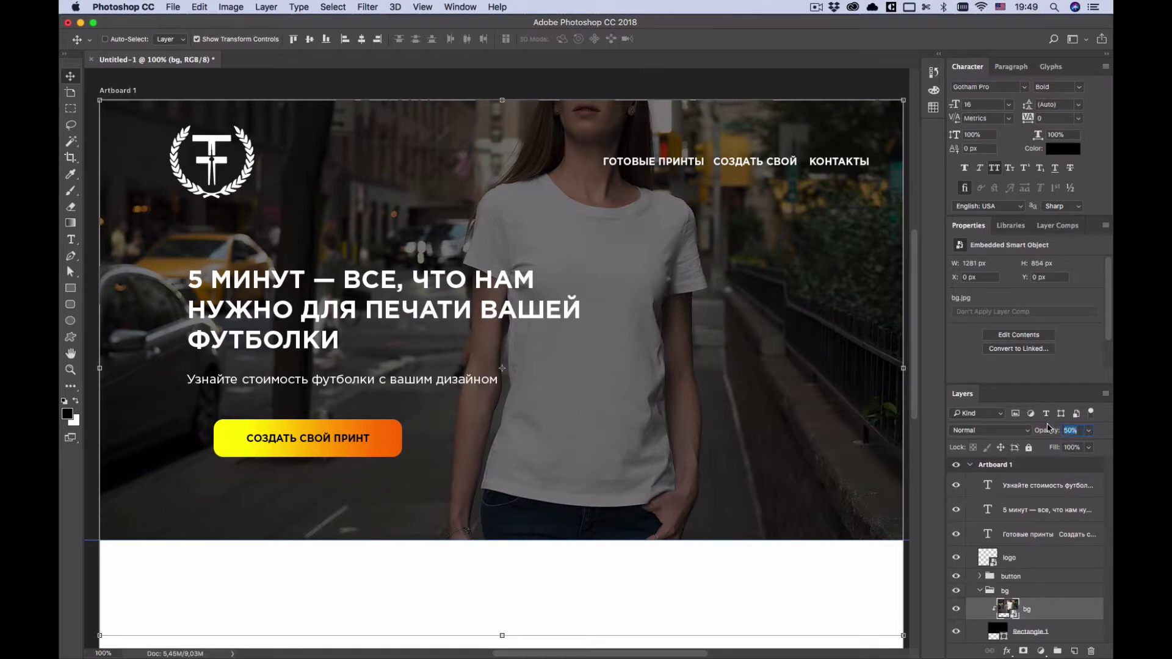
type("75")
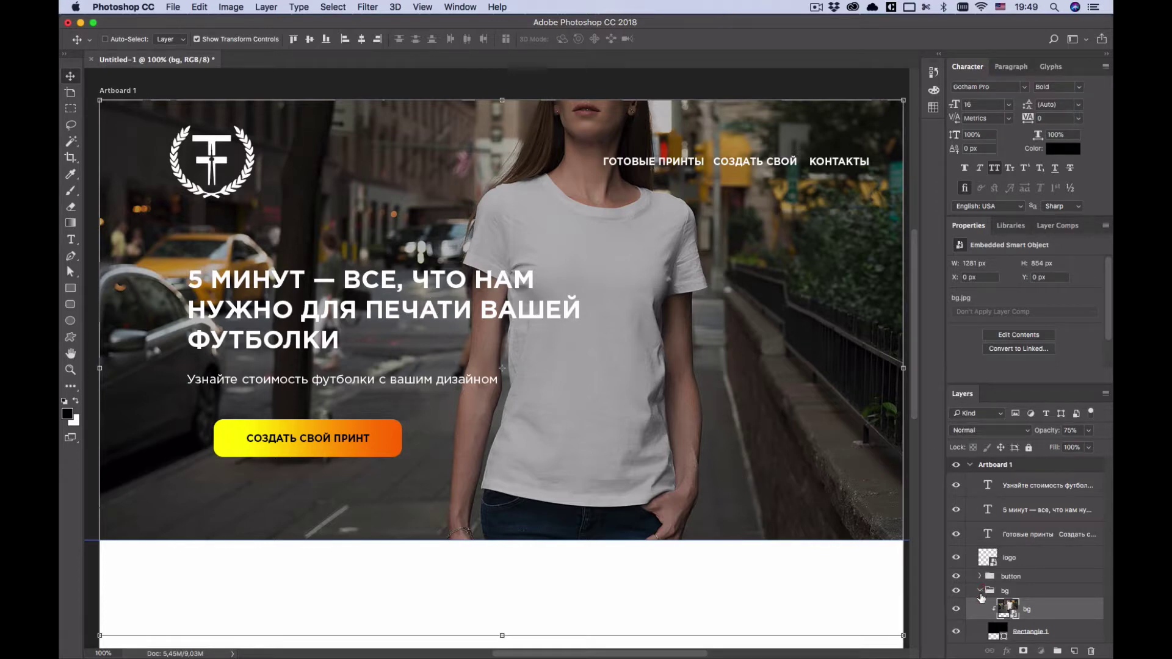
left_click(980, 591)
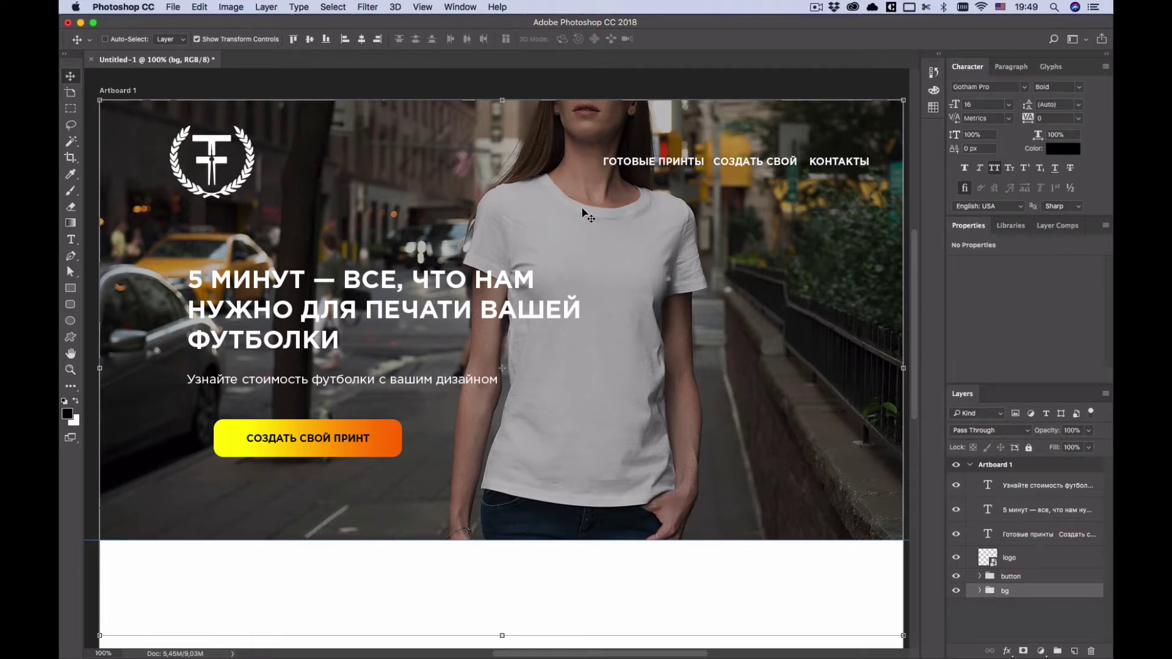
Add a centred guide layout to the artboard with 12 columns, 60 px wide, and a 20 px gutter
left_click(459, 8)
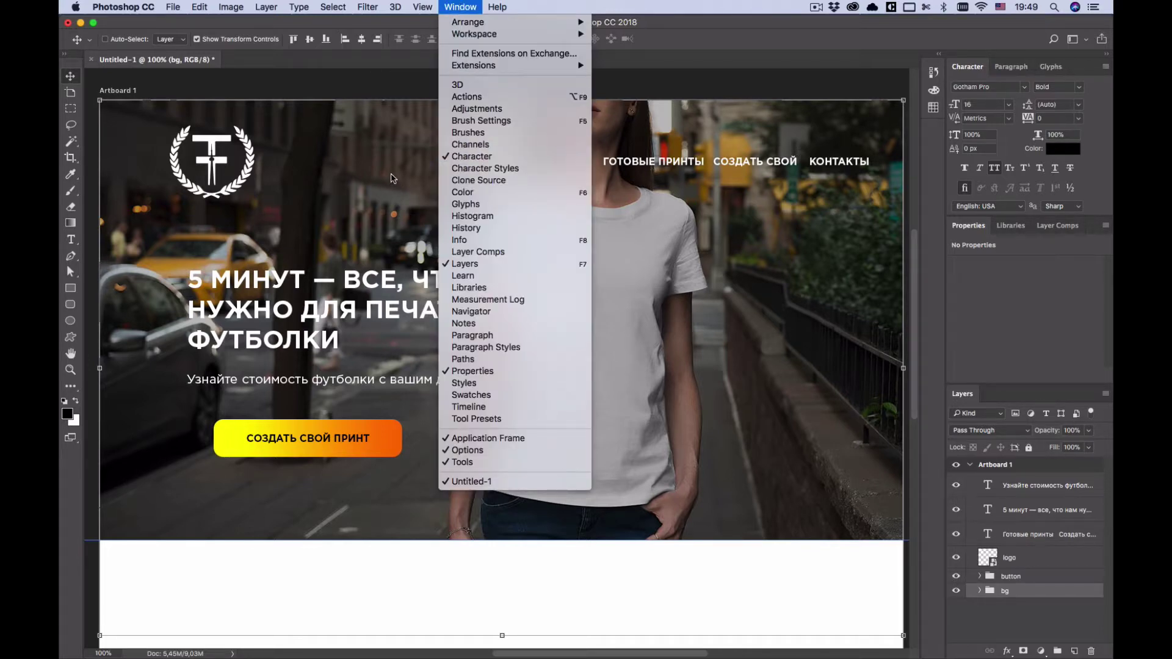
mouse_move(418, 6)
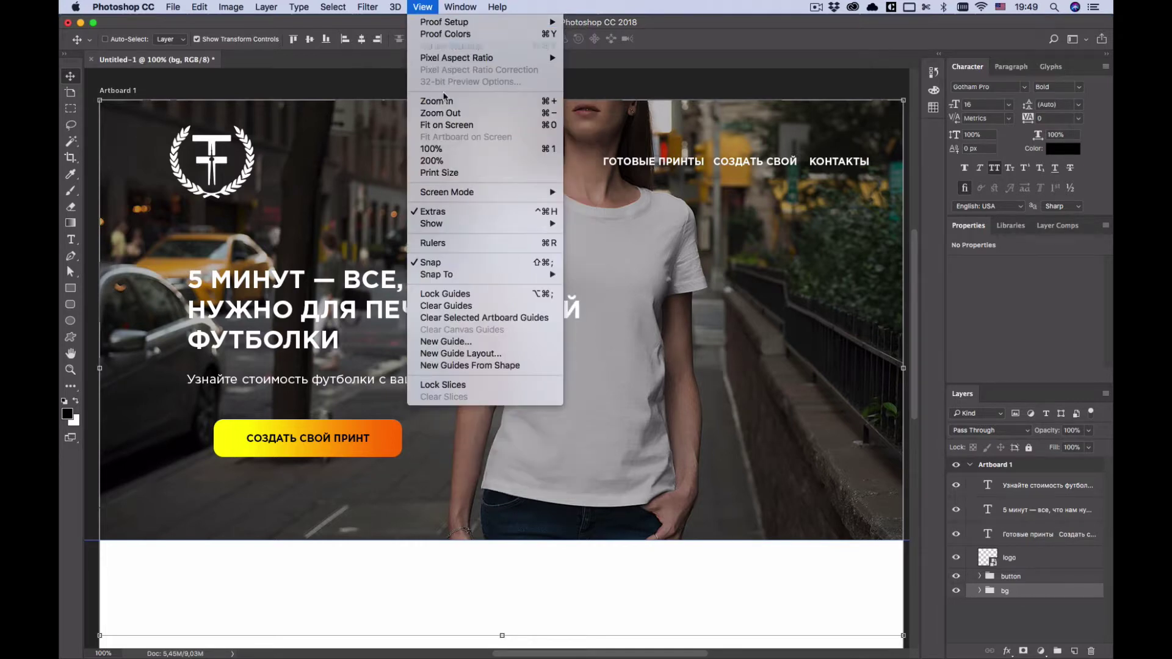
left_click(464, 354)
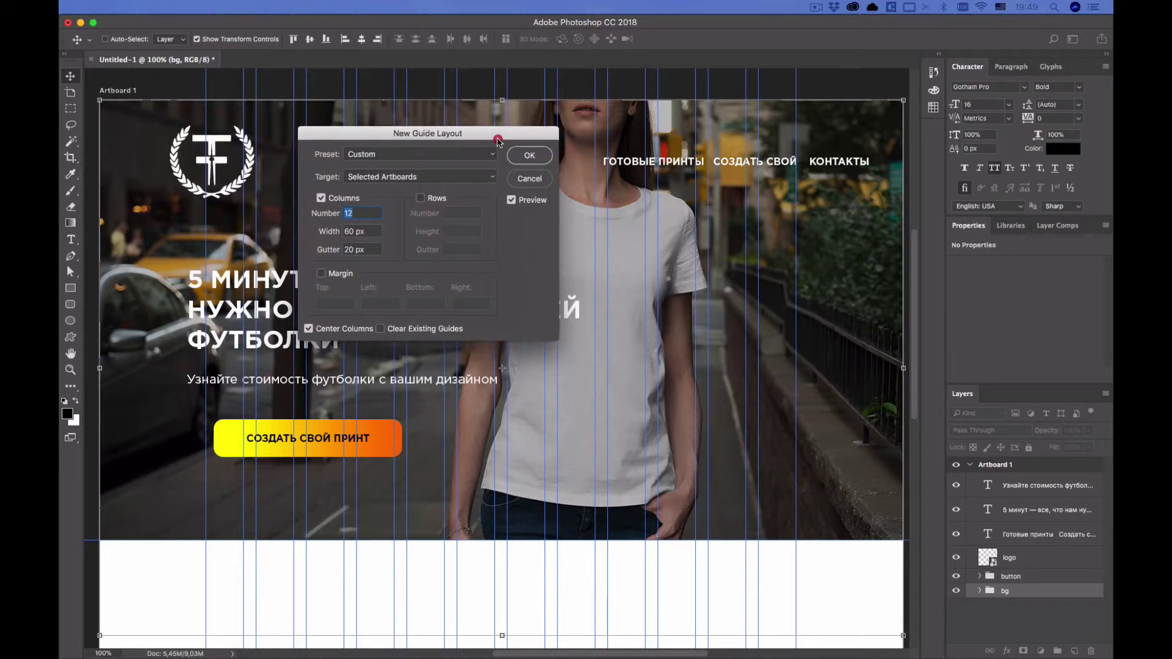
left_click_drag(492, 148, 610, 221)
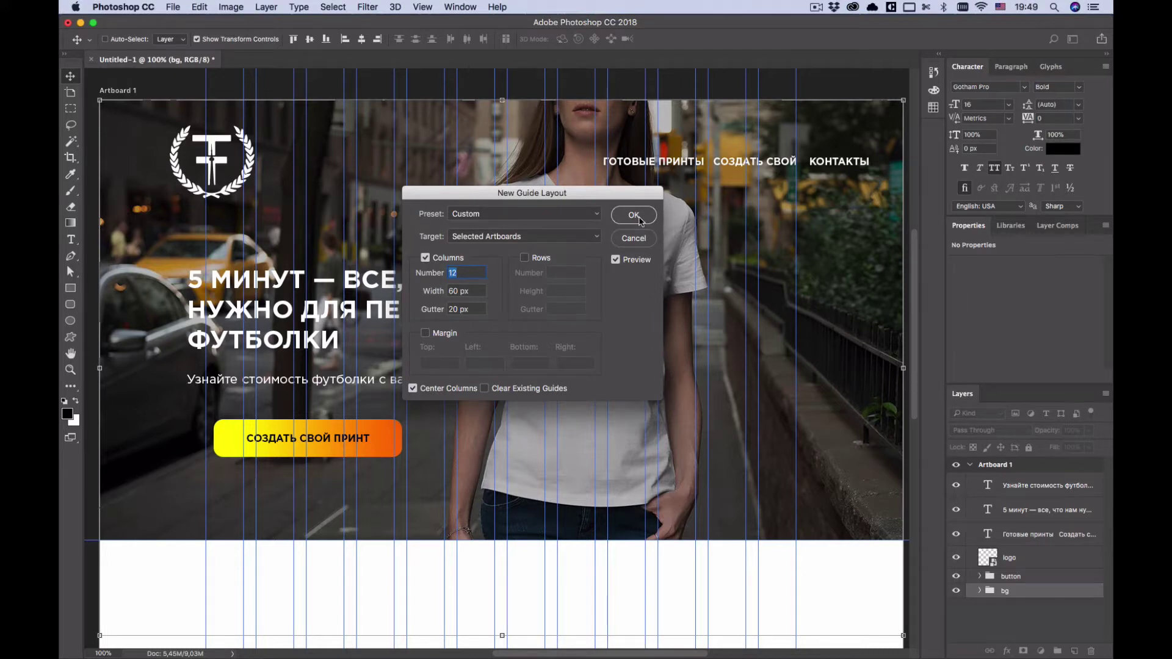
left_click(635, 216)
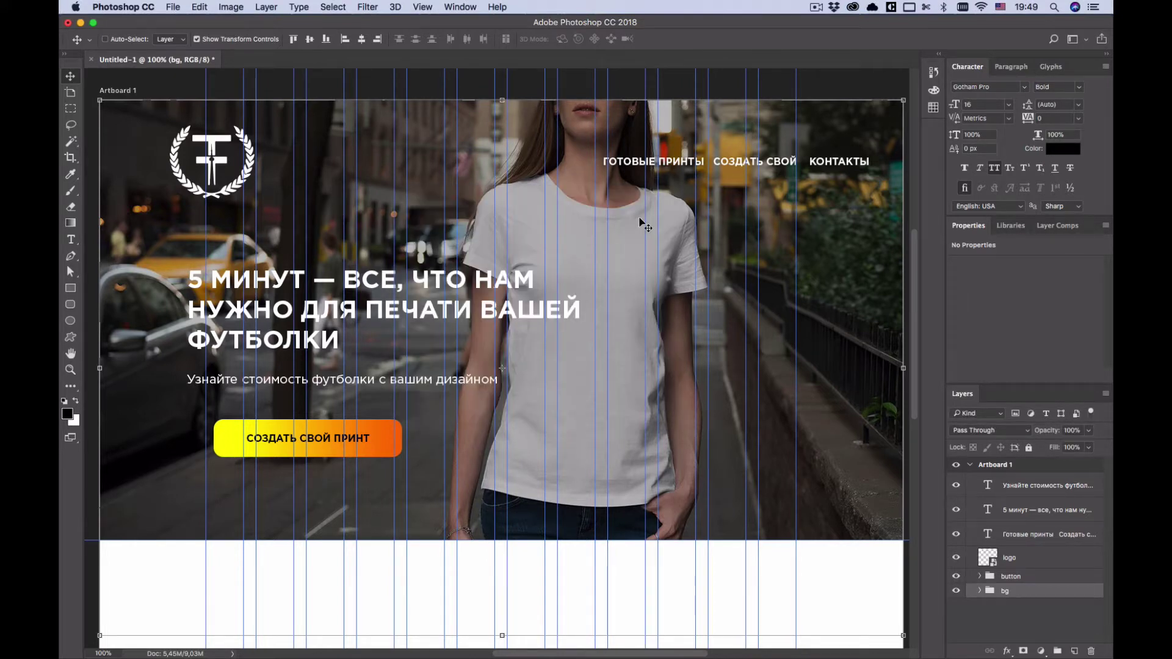
Move the logo to the first column guide and scale it proportionally down to about 81 × 70 px
left_click(212, 160, "super")
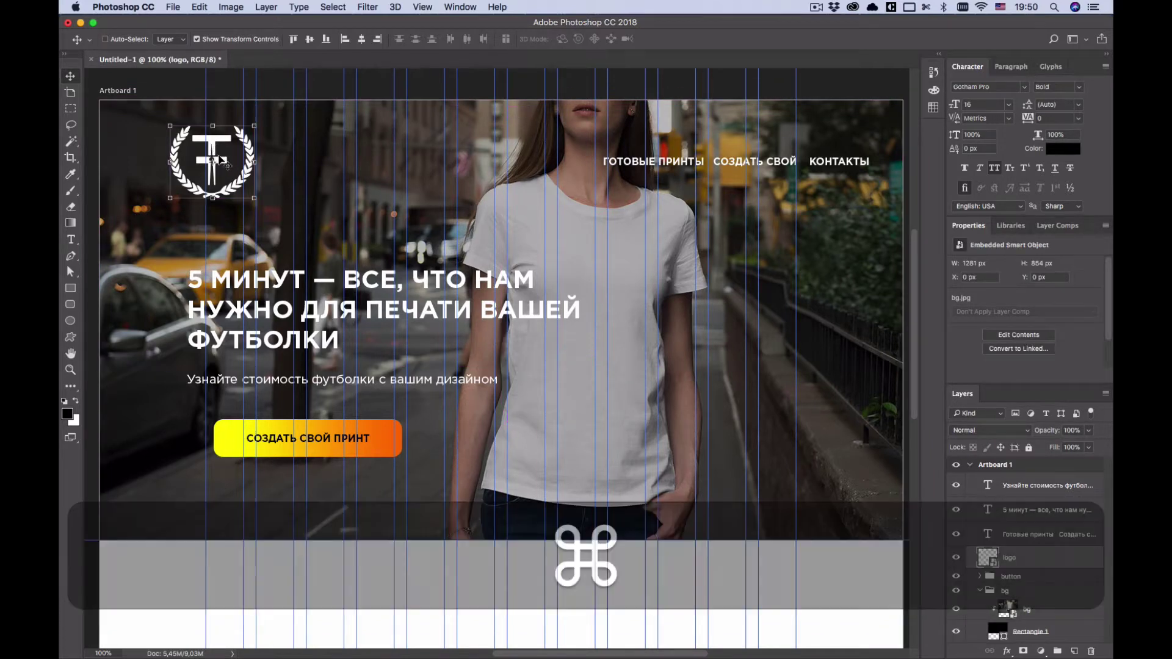
left_click_drag(213, 160, 255, 149)
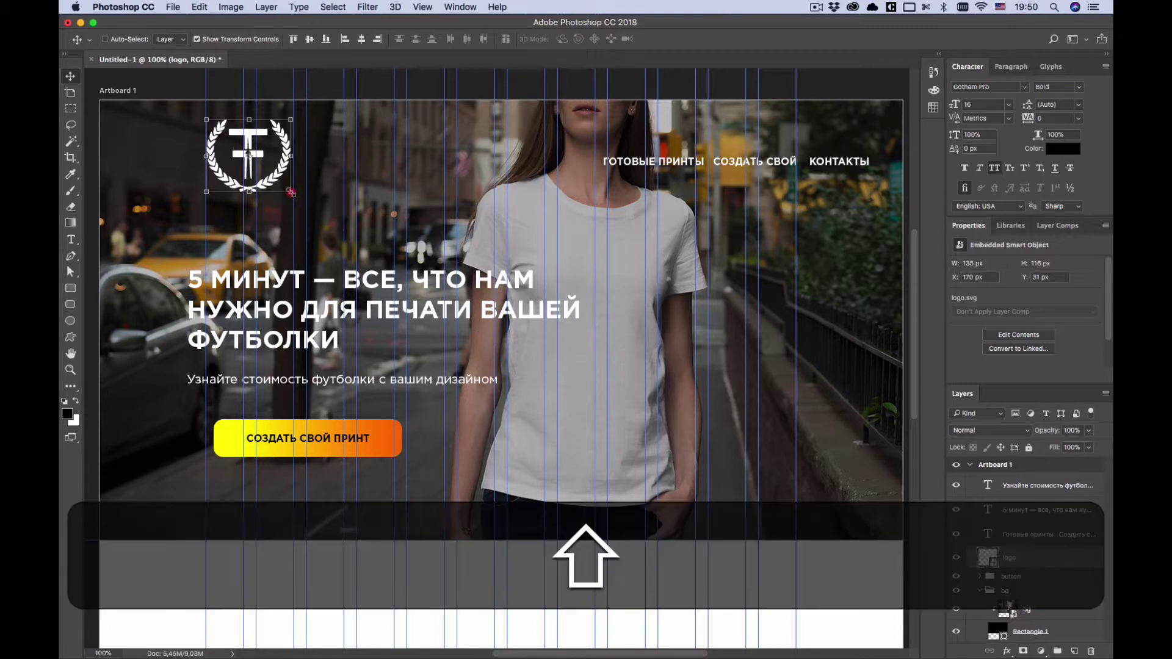
left_click_drag(292, 193, 274, 141)
left_click(528, 40)
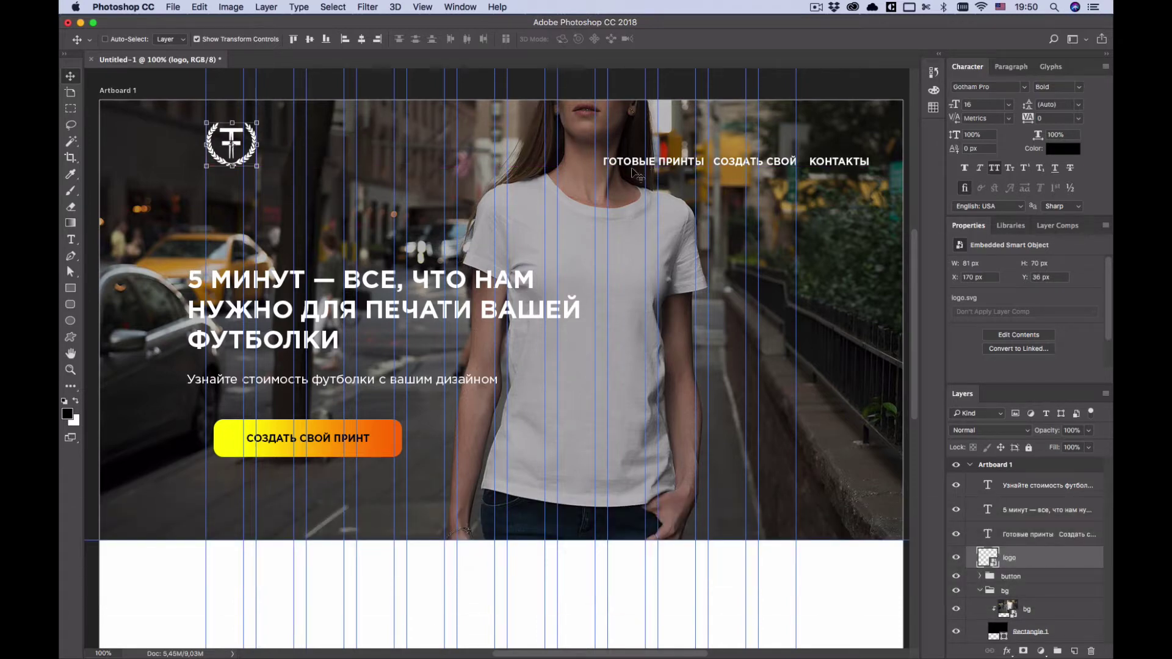
Move the navigation menu so it ends at the last column guide and align its vertical centre with the logo
left_click(784, 171, "super")
left_click_drag(842, 235, 775, 210)
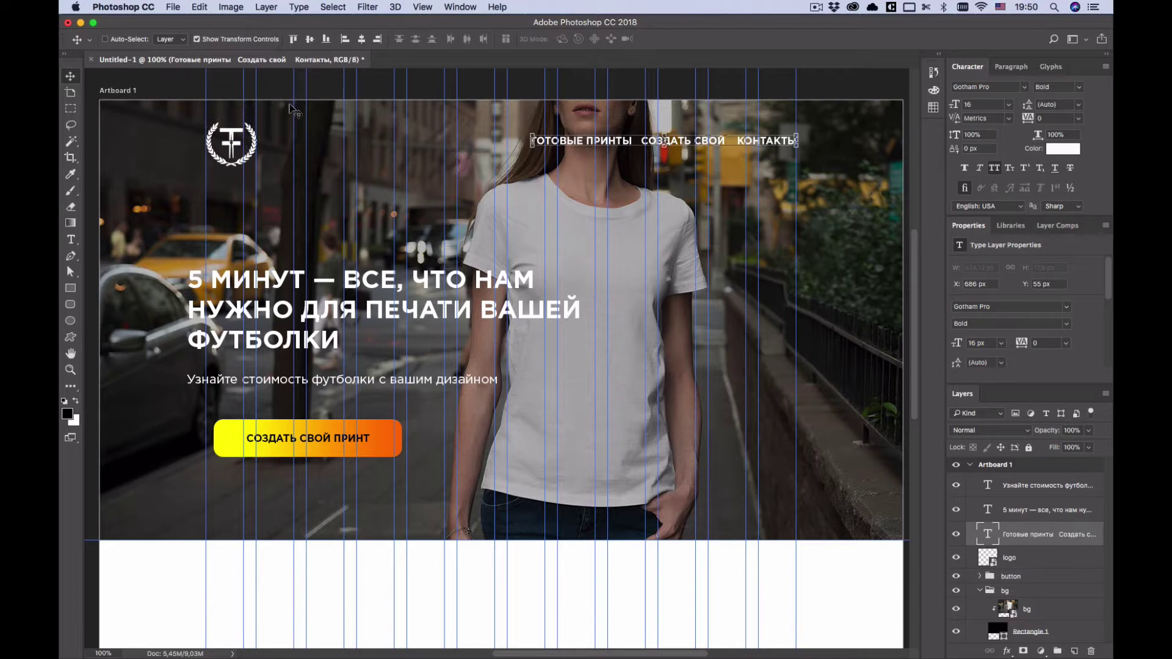
left_click(252, 154, "super")
left_click(581, 142, "shift+super")
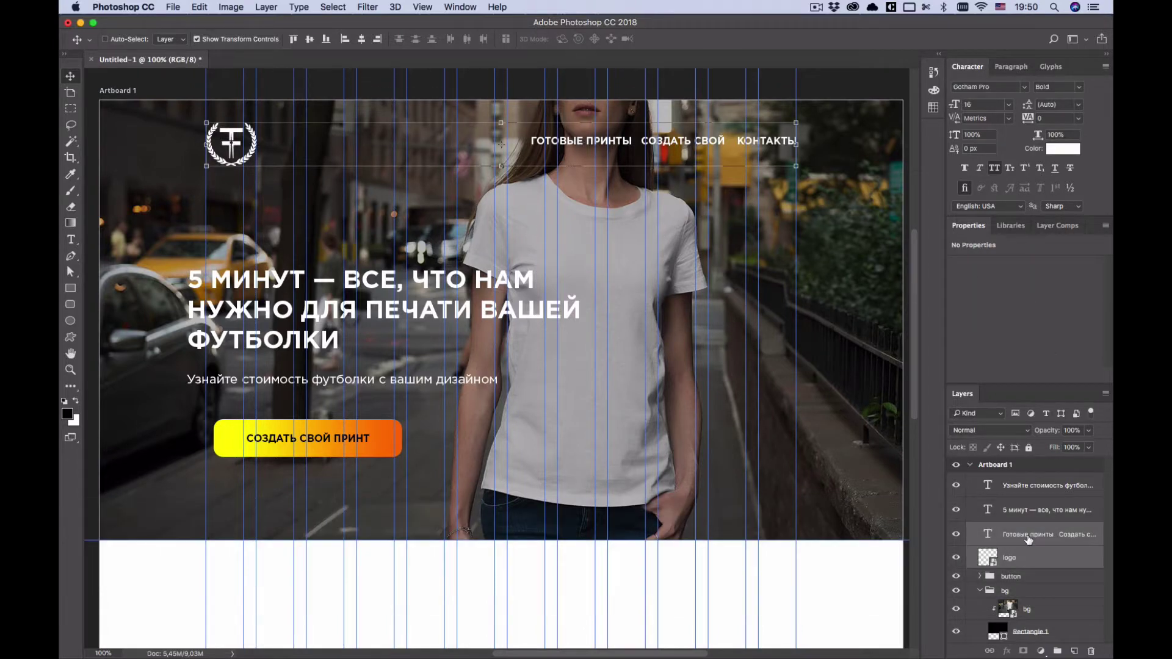
left_click(310, 40)
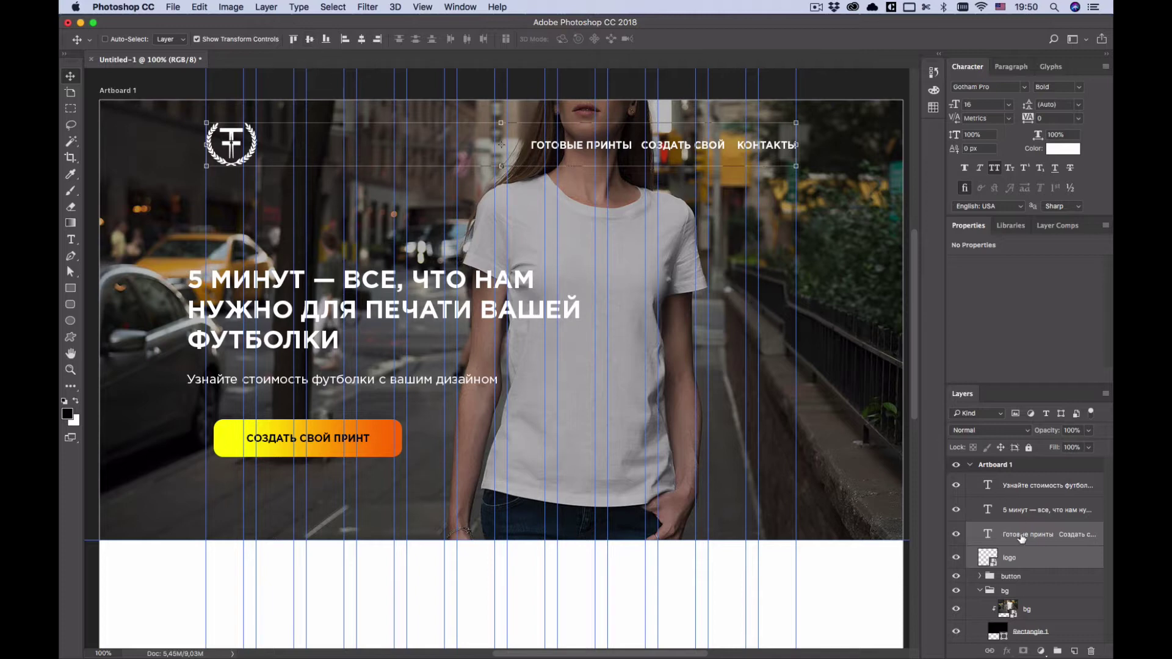
Group the logo and navigation menu as "header" and move the group up about 10 px
key("super+g")
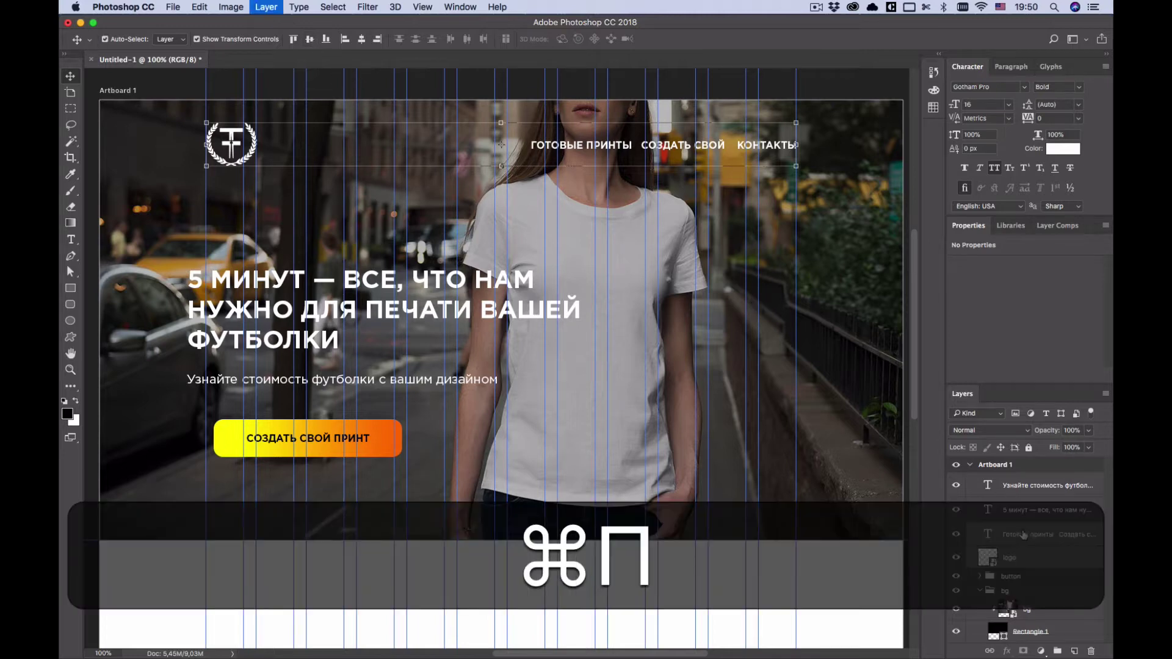
double_click(1016, 529)
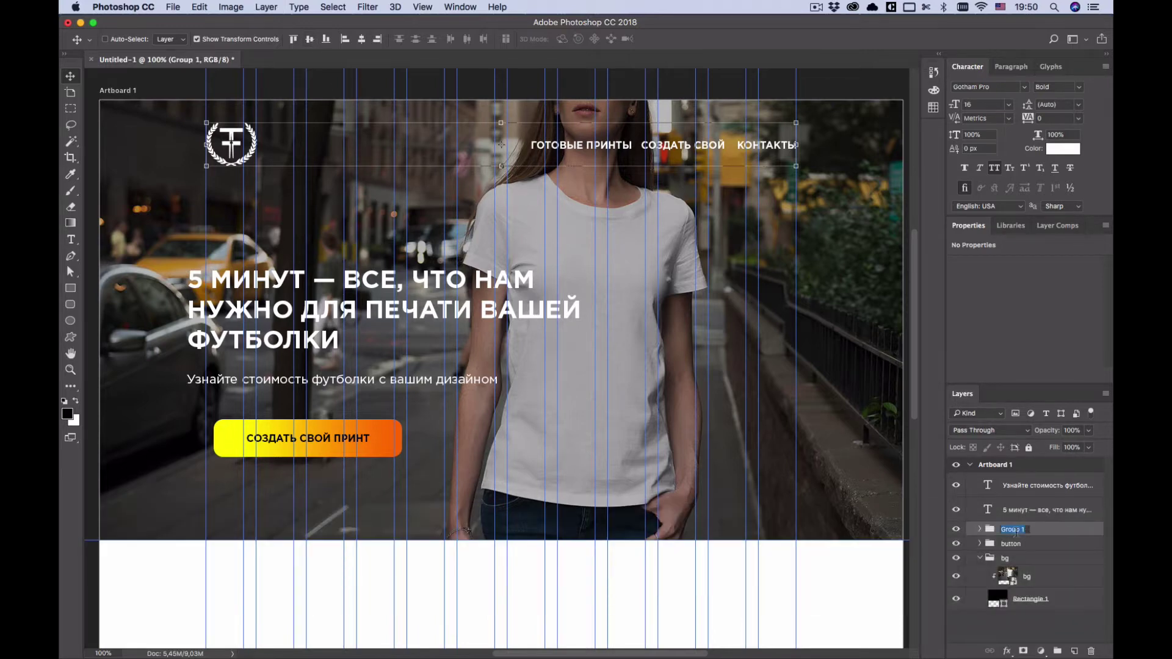
type("вк")
key("alt+k")
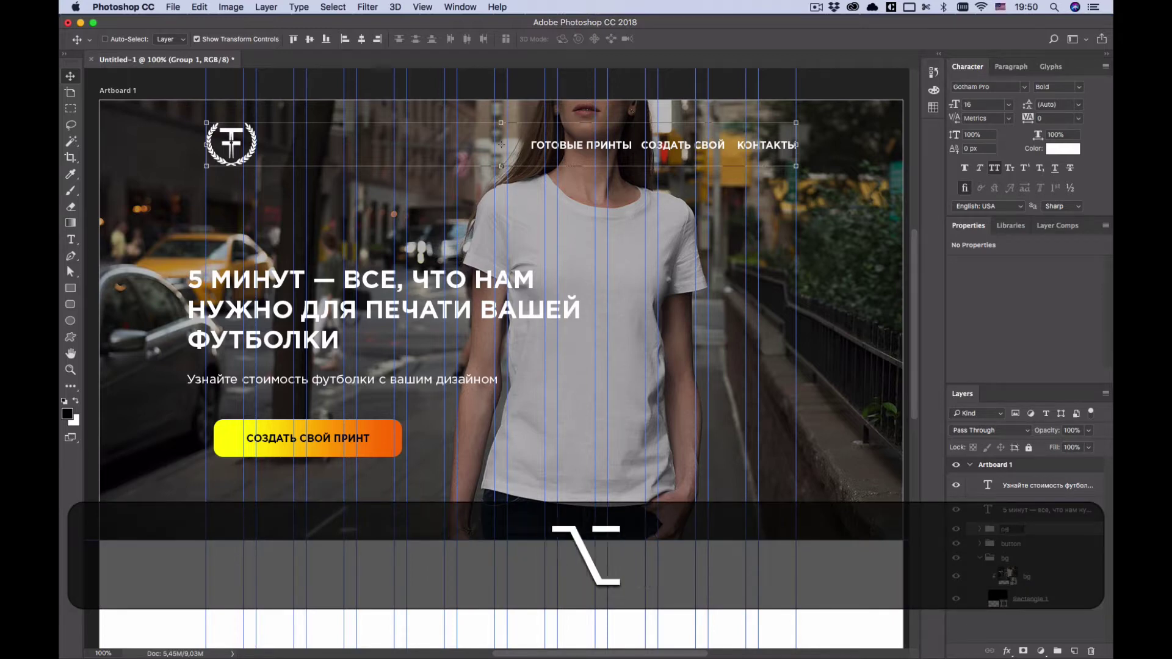
key("Return")
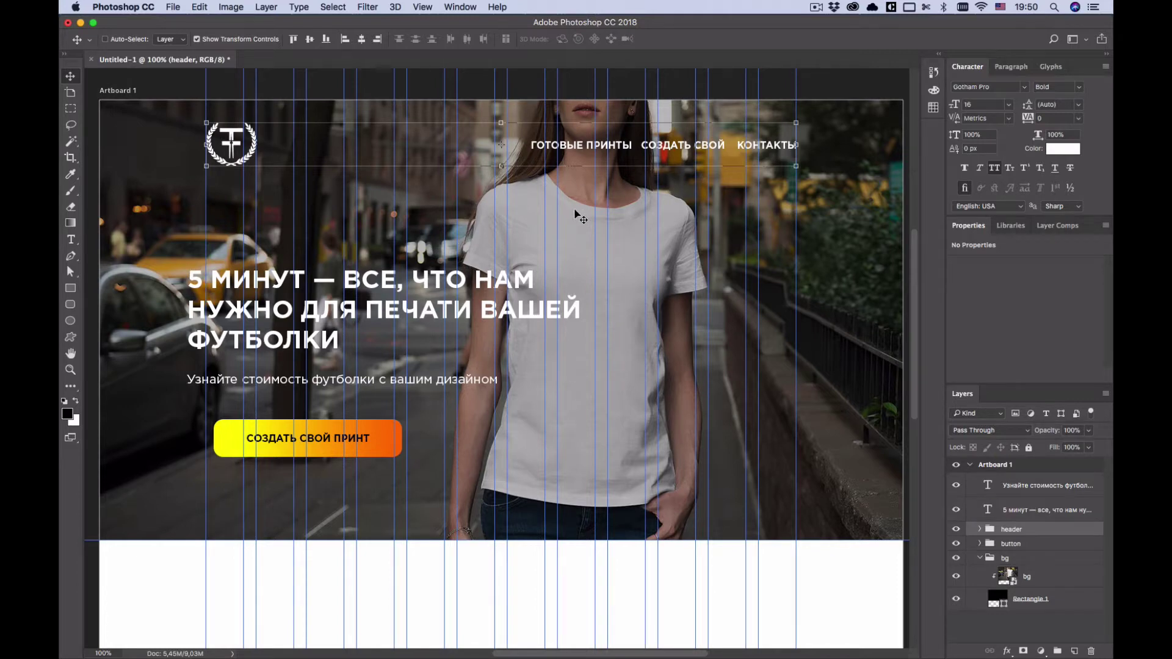
key("shift+Up")
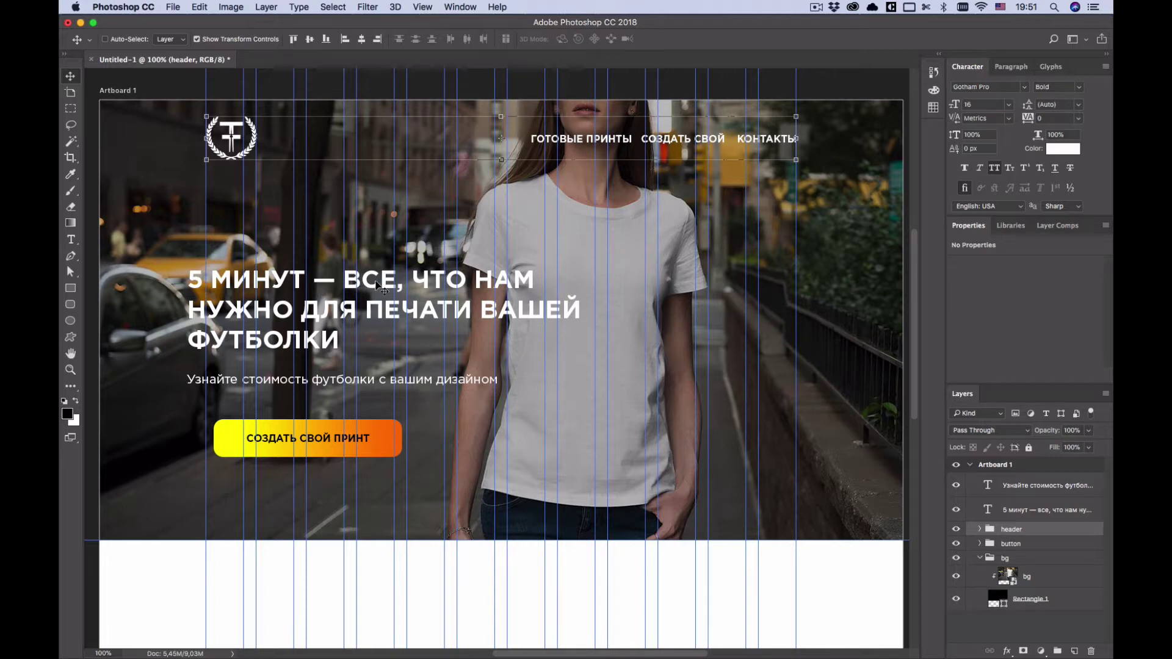
Move the headline and the "Узнайте стоимость" line up and onto the first column guide, at about Y 217 px and 374 px
key("super")
left_click_drag(376, 285, 395, 249)
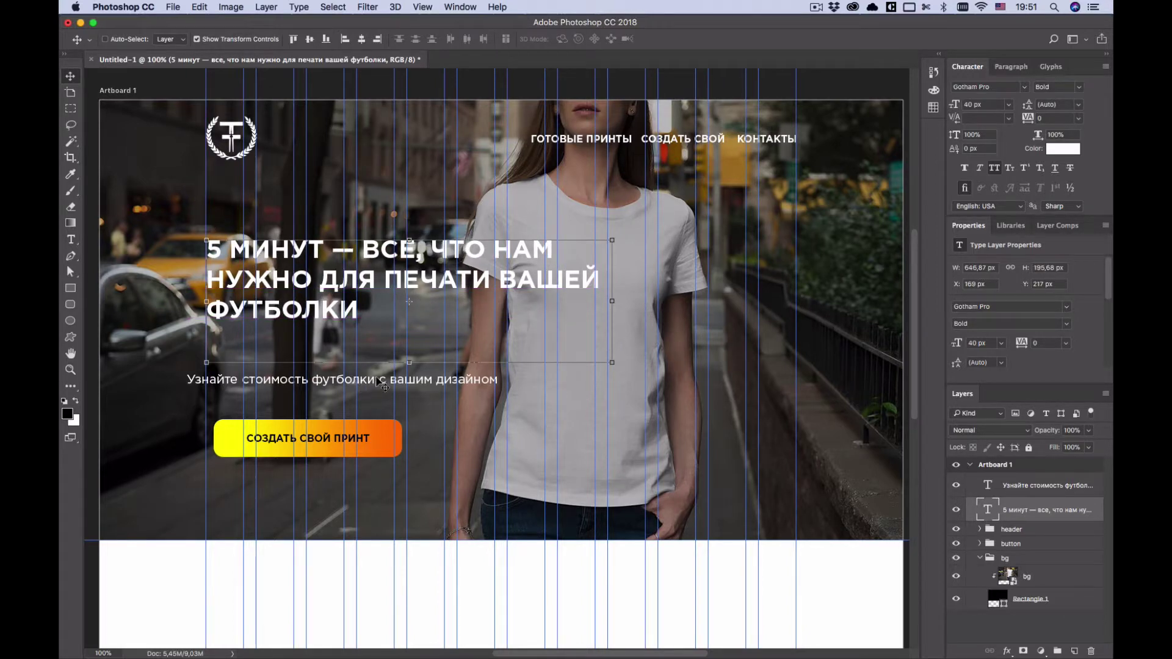
key("super")
left_click_drag(382, 386, 398, 347)
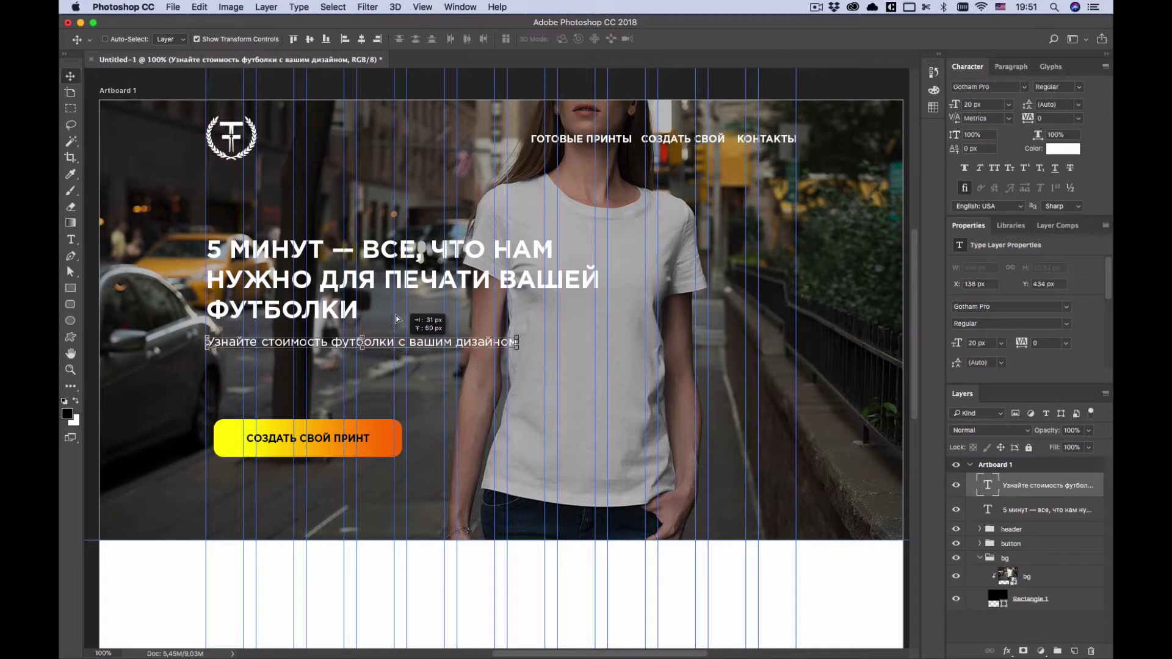
Resize the headline's text box to about 620 × 195 px so that "вашей" wraps onto the third line
key("t")
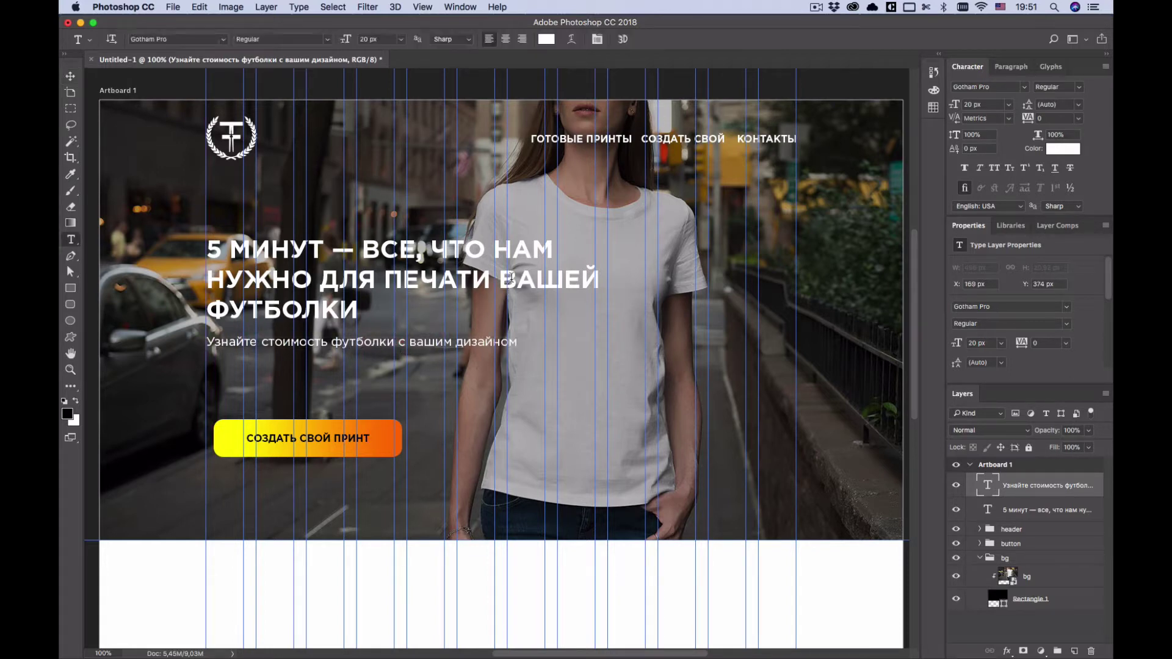
left_click(530, 276)
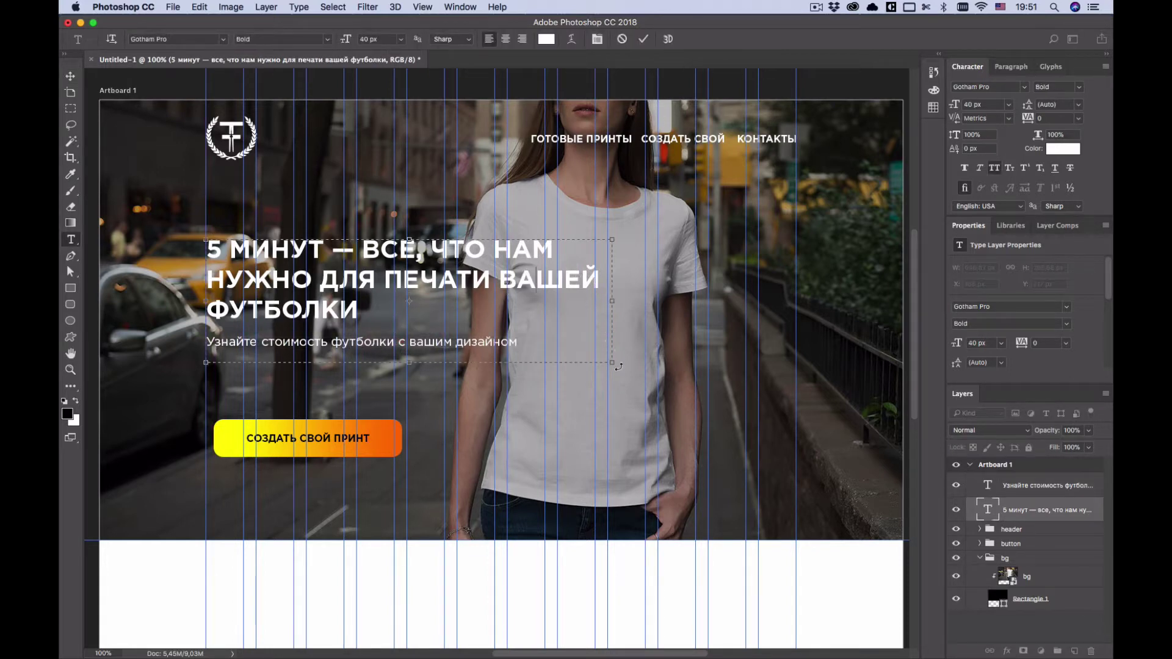
left_click_drag(609, 372, 594, 381)
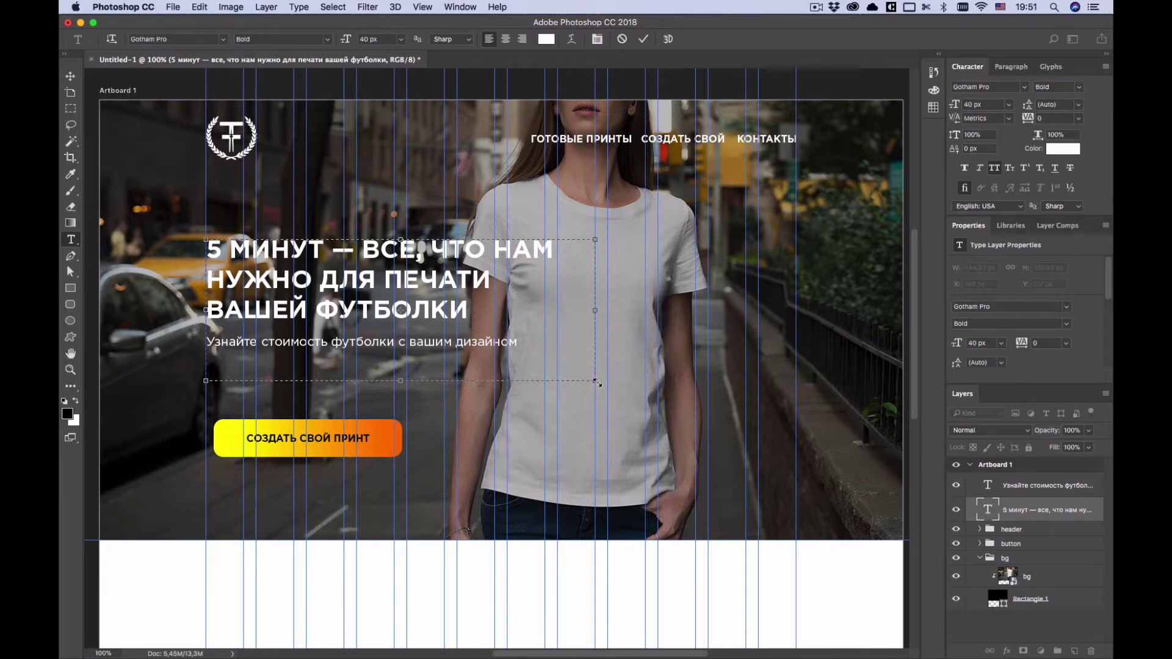
mouse_move(596, 381)
left_mouse_down()
mouse_move(585, 380)
mouse_move(597, 375)
left_mouse_up()
left_click_drag(599, 309, 595, 307)
left_click_drag(402, 377, 403, 362)
left_click(644, 38)
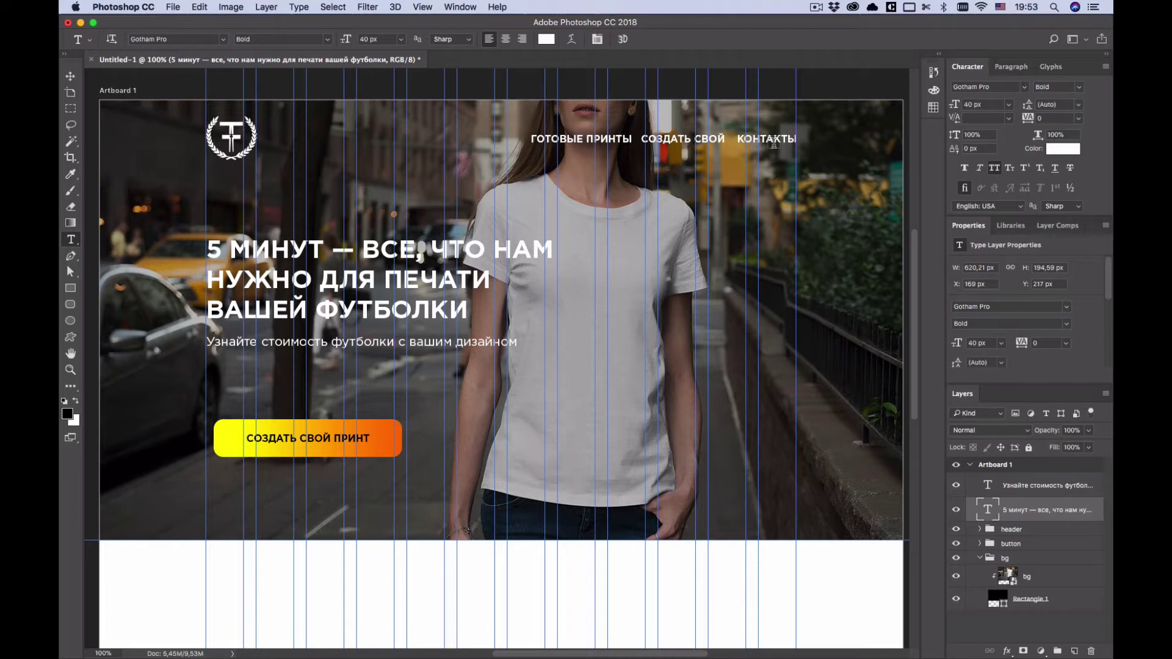
left_click(773, 140)
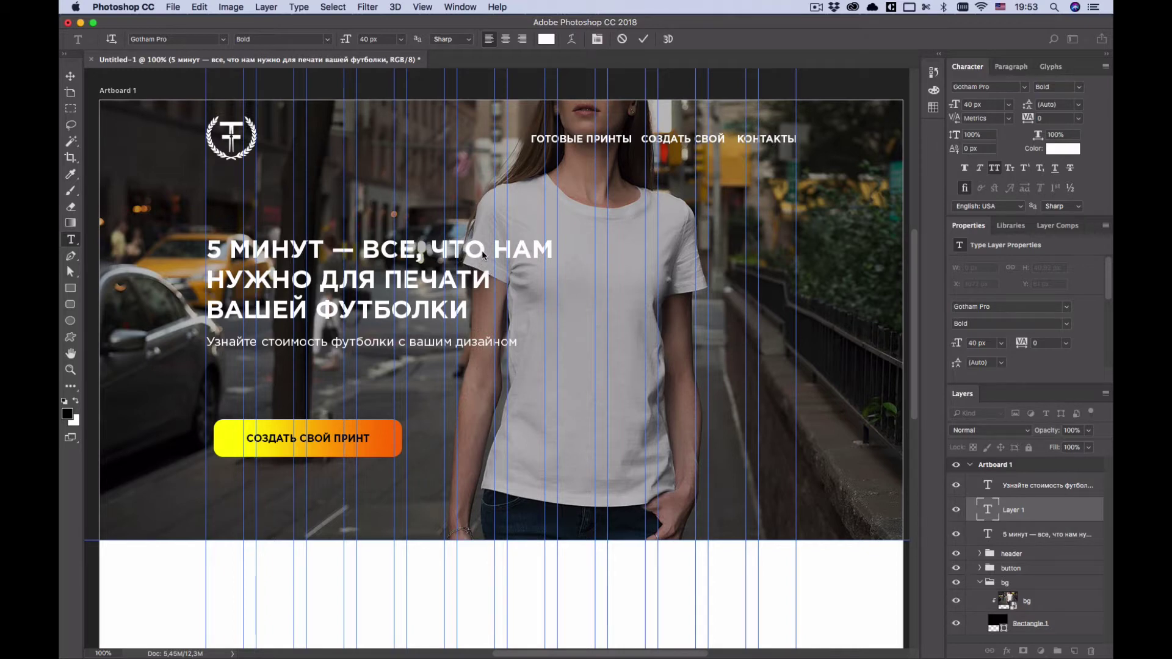
key("Escape")
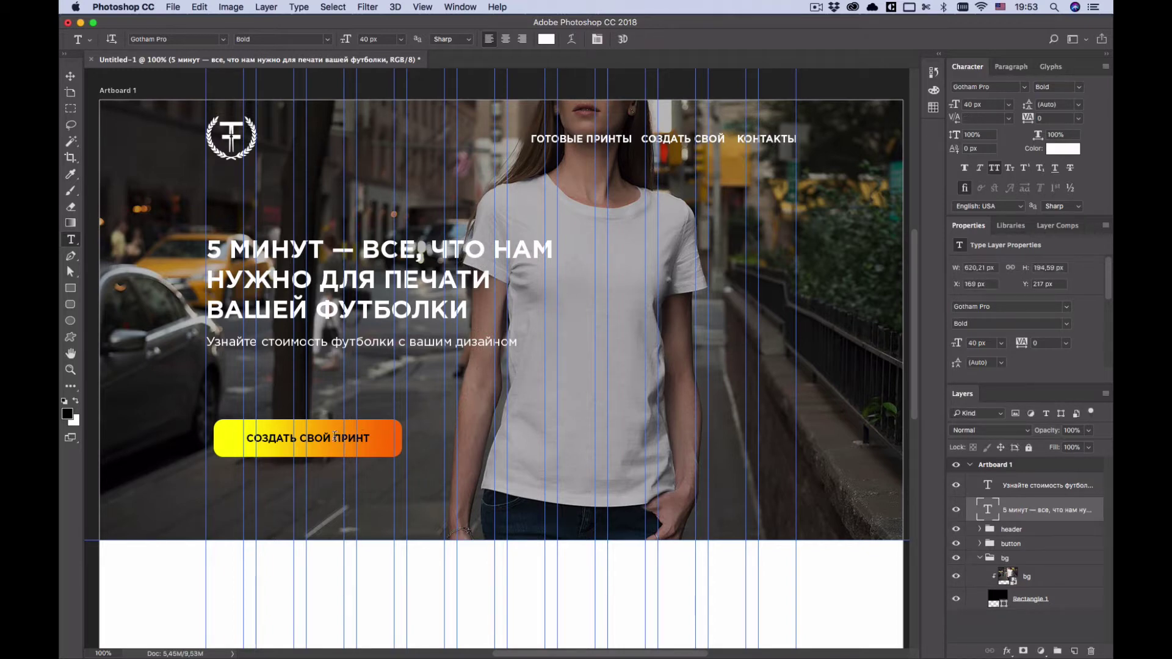
Collapse the bg group and move the button group to the first column guide, closer beneath the line of text
left_click(1004, 545)
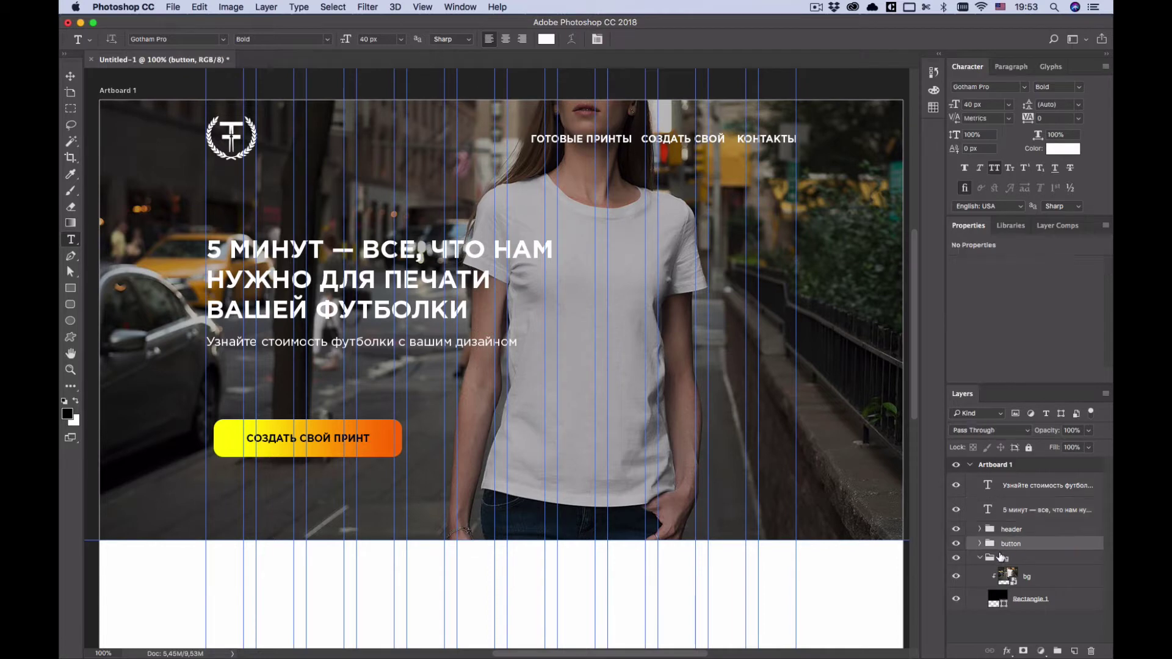
left_click(979, 558)
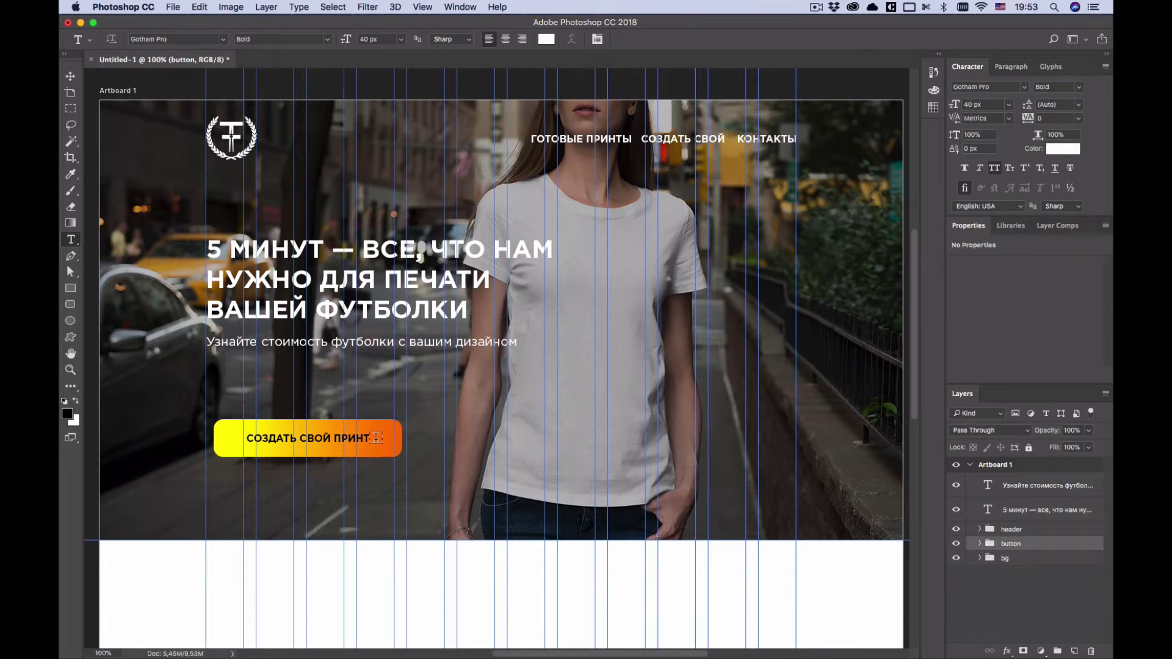
key("v")
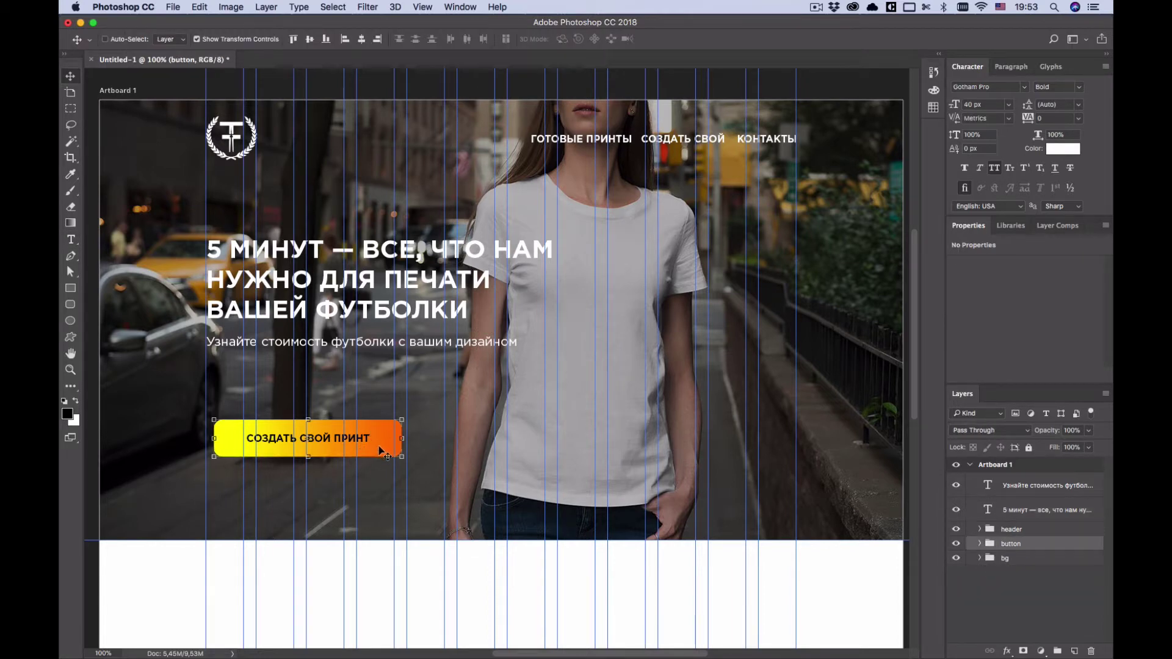
left_click_drag(381, 442, 372, 398)
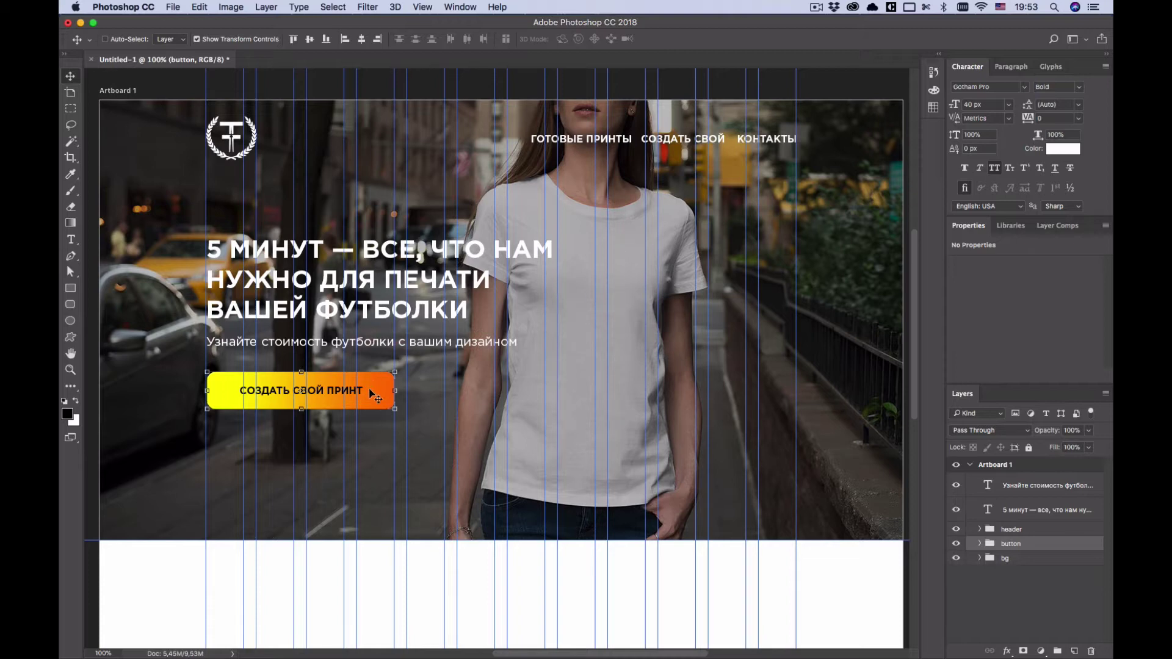
left_click_drag(373, 398, 372, 411)
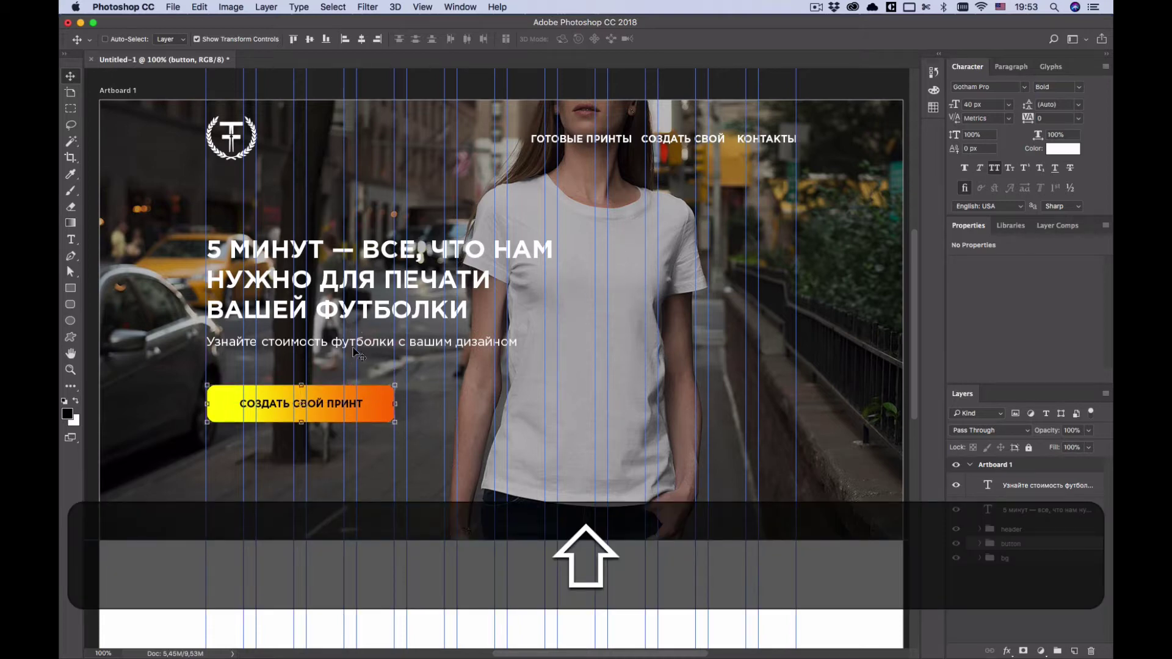
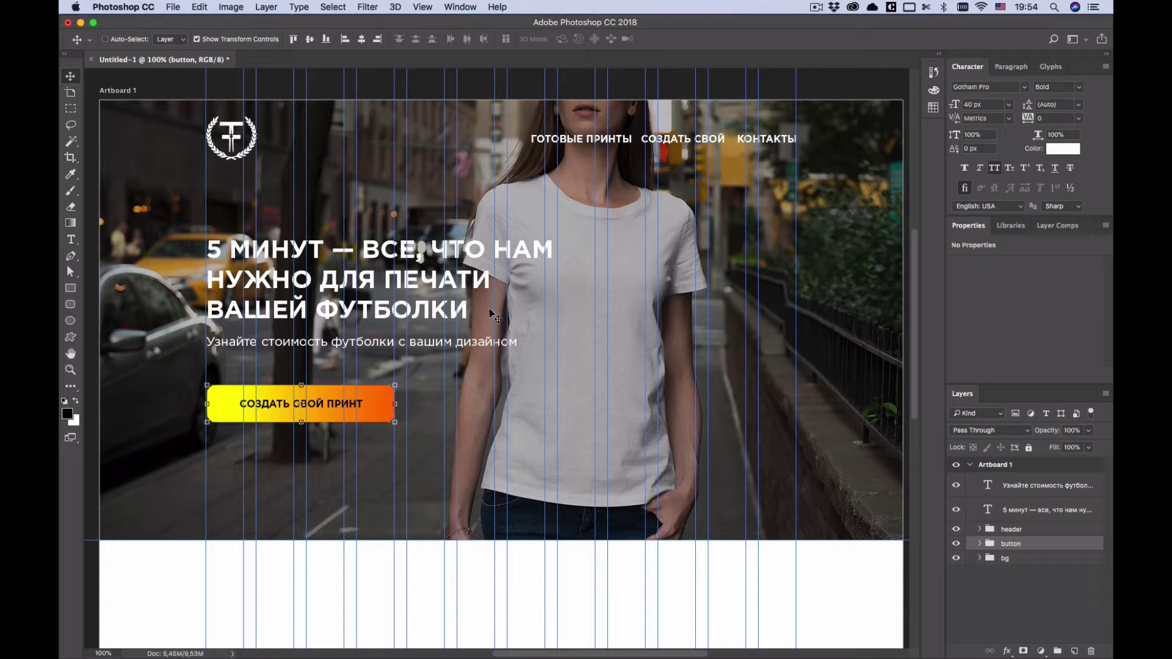
Look over the header composition and the empty white area beneath the background photo
scroll(493, 308, "down", 5)
scroll(494, 305, "up", 6)
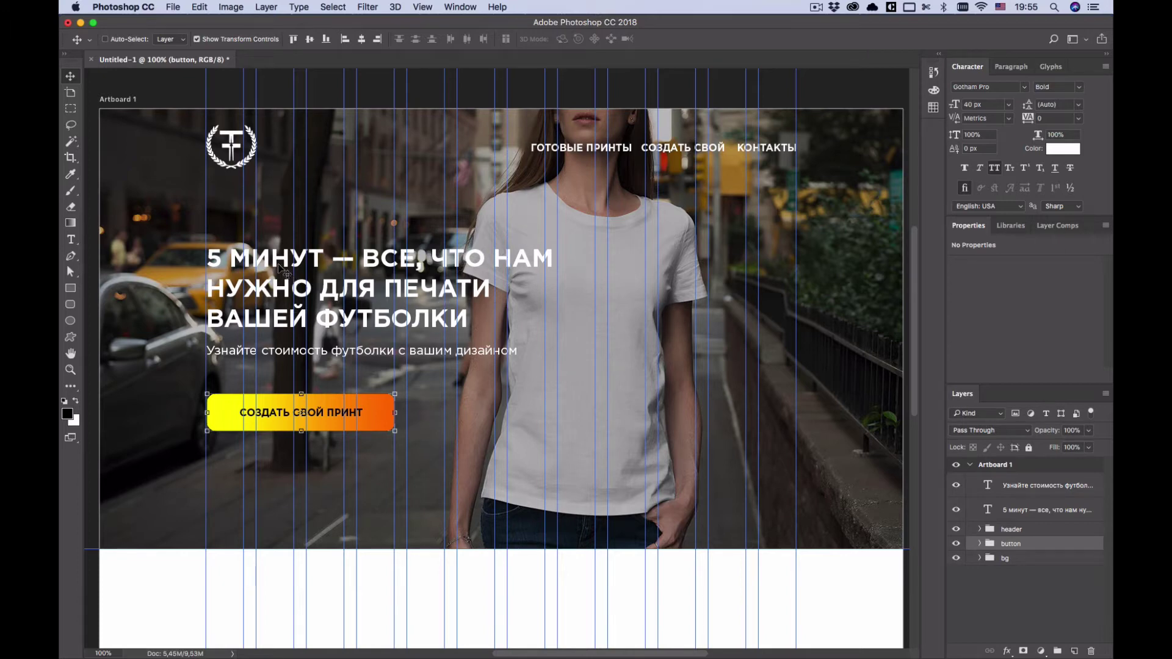
key("space")
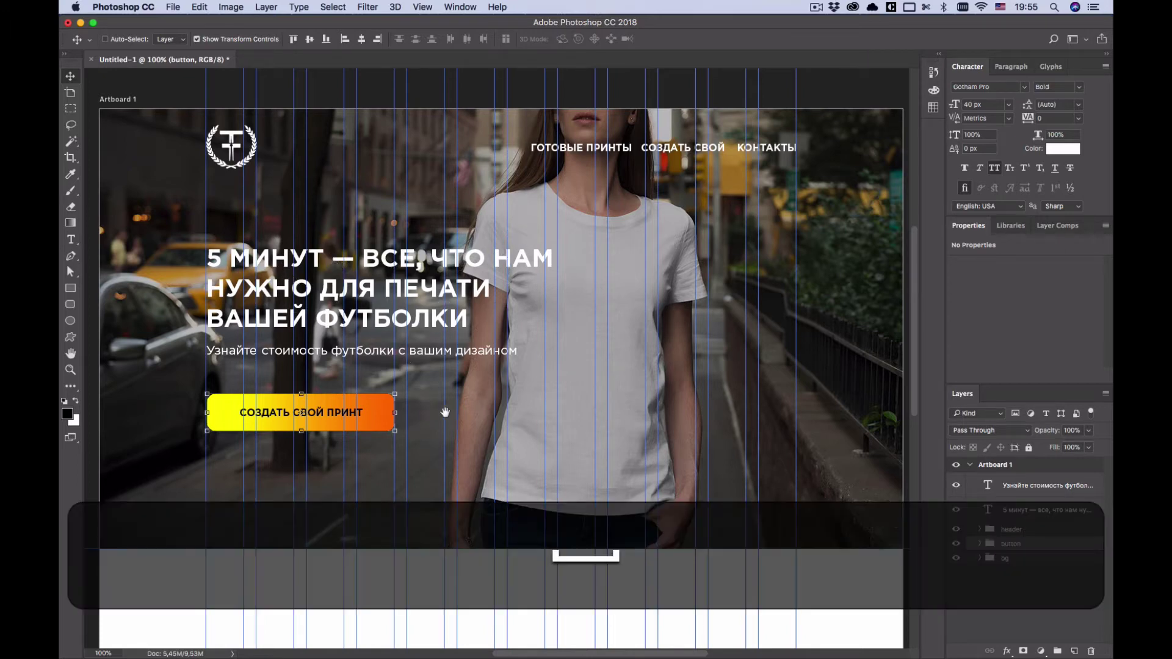
left_click_drag(441, 415, 445, 318)
key("space")
scroll(432, 309, "down", 10)
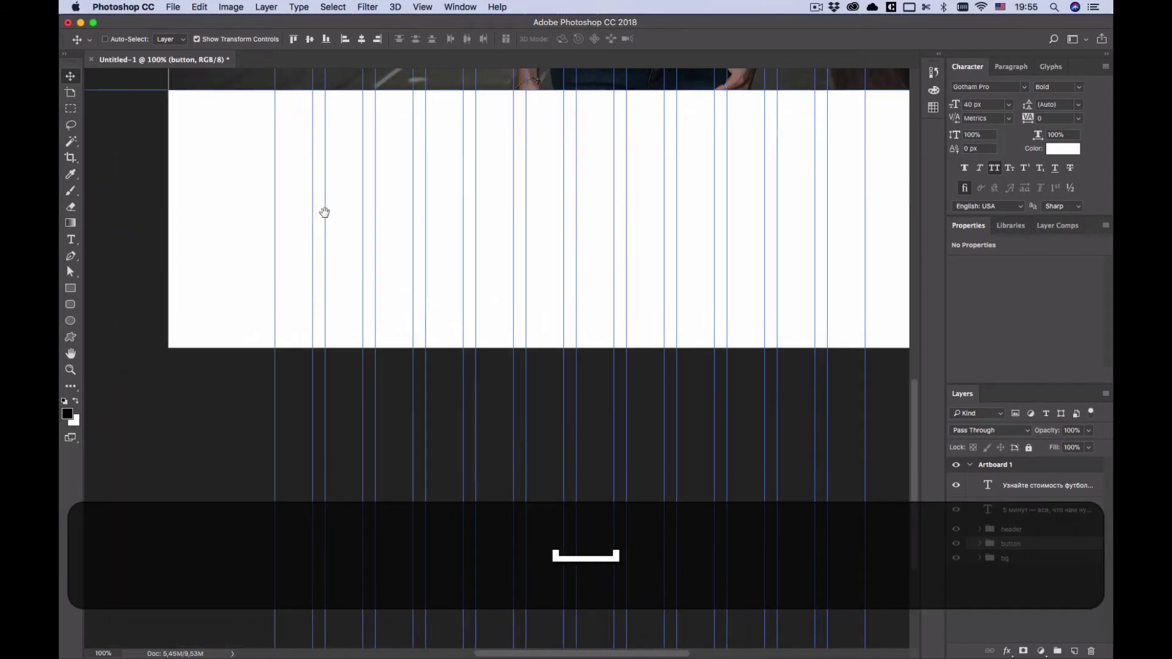
scroll(400, 332, "up", 7)
key("space")
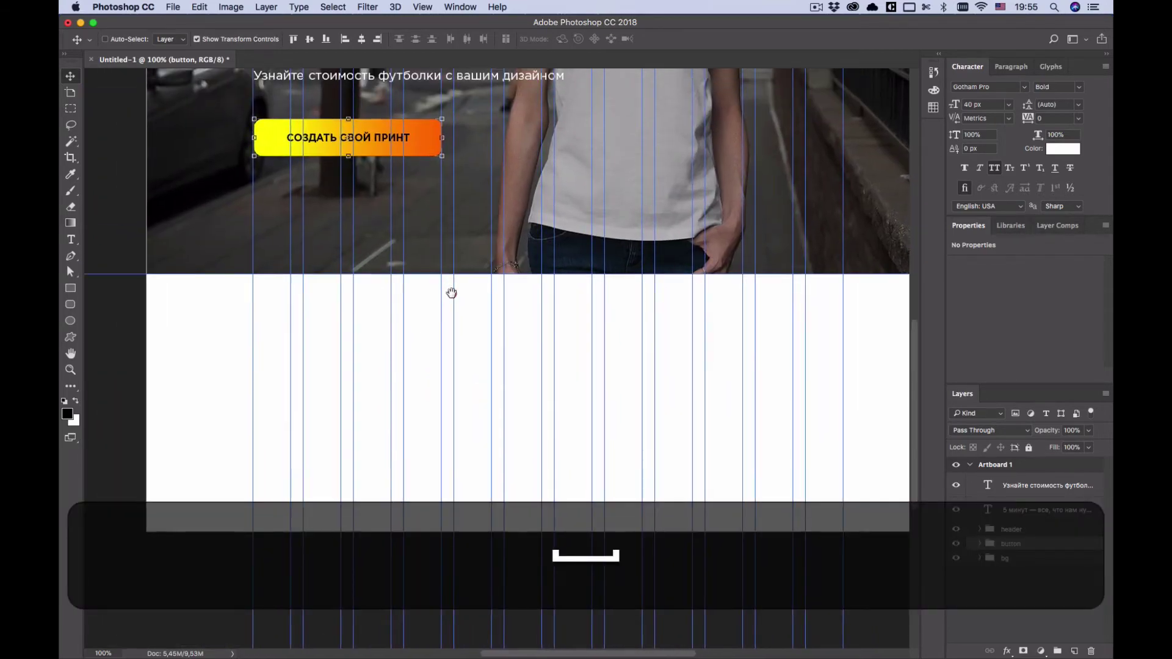
scroll(445, 335, "up", 1)
key("space")
left_click_drag(471, 252, 466, 332)
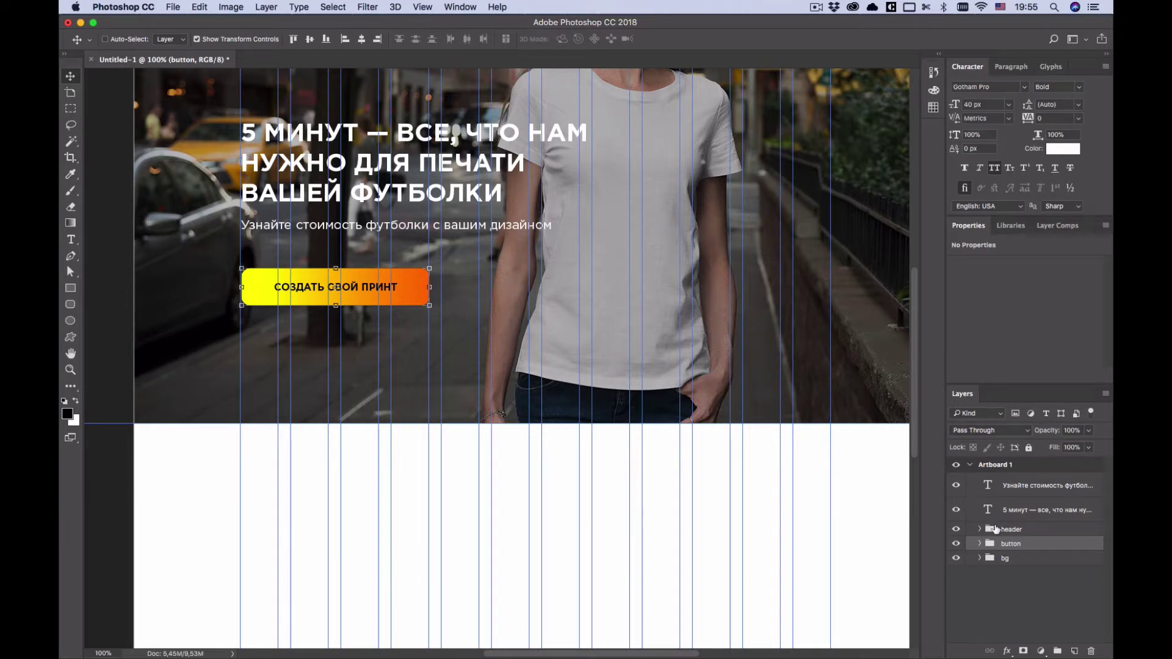
Move the button group up close beneath the "Узнайте стоимость" line, and shift it back down 30 px for an even gap
left_click_drag(509, 353, 511, 331)
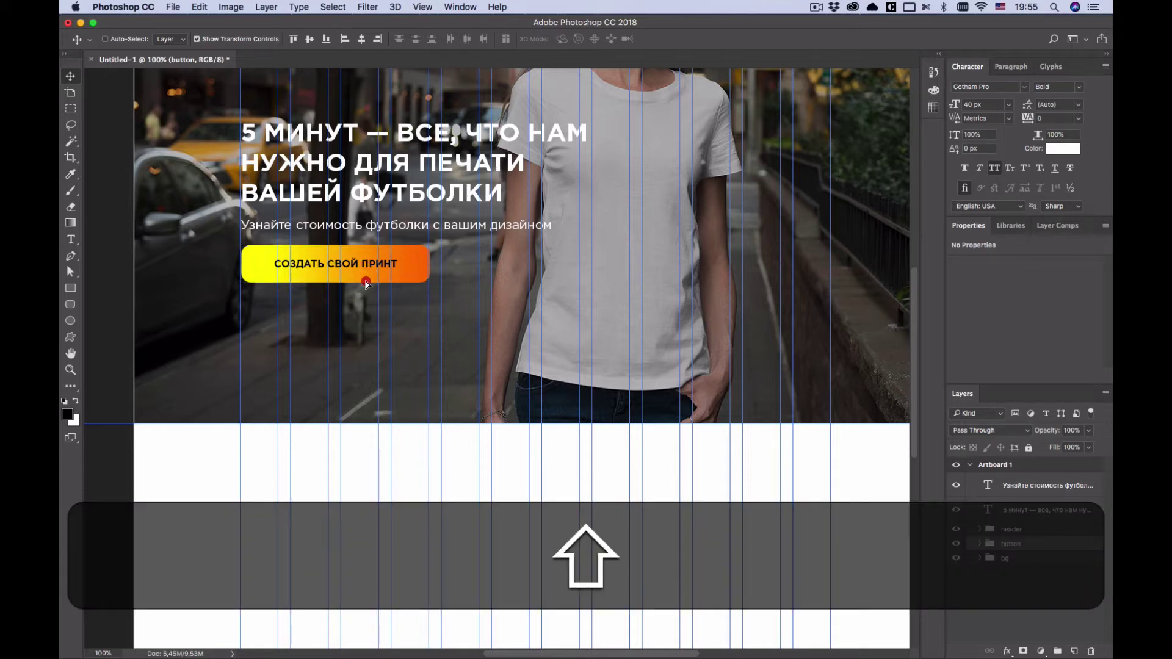
key("shift+Down")
key("shift+Down")
key("shift+Down")
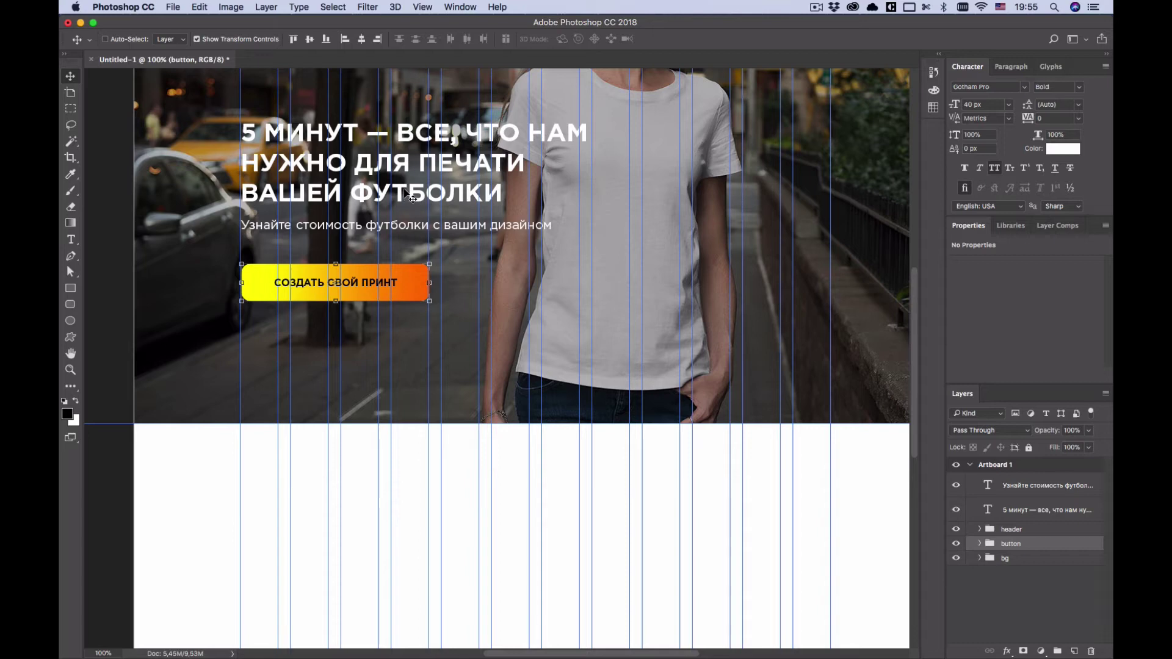
Hide the column guides to check the whole header layout without the grid
key("space")
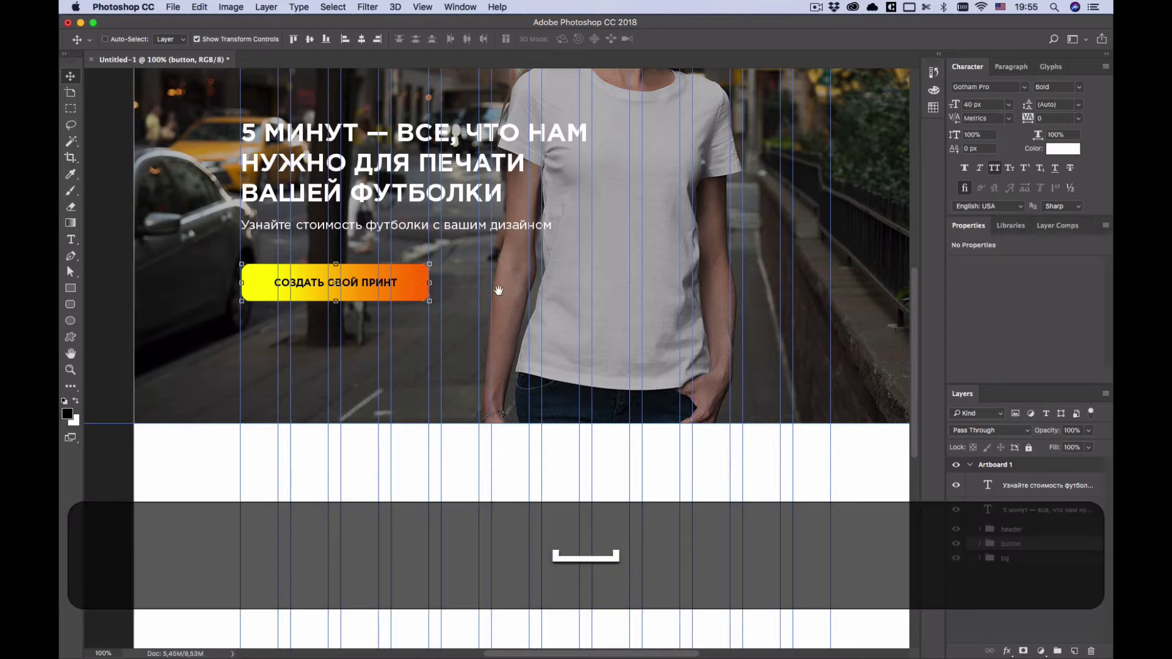
left_click_drag(500, 309, 501, 315)
scroll(501, 316, "up", 3)
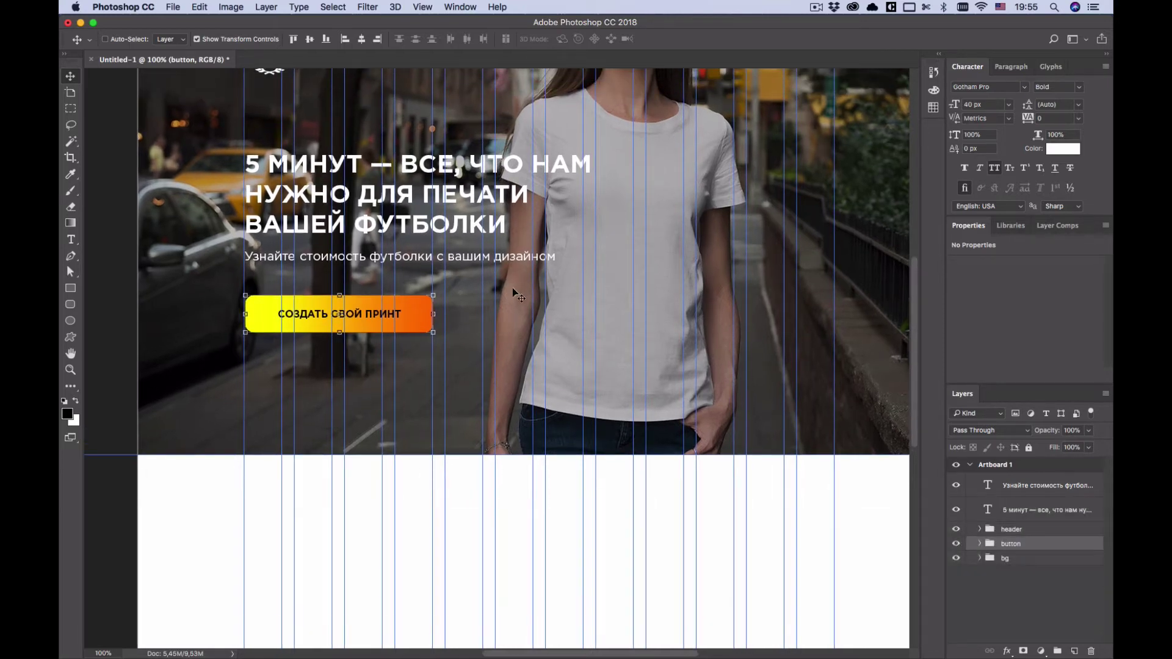
scroll(507, 320, "up", 1)
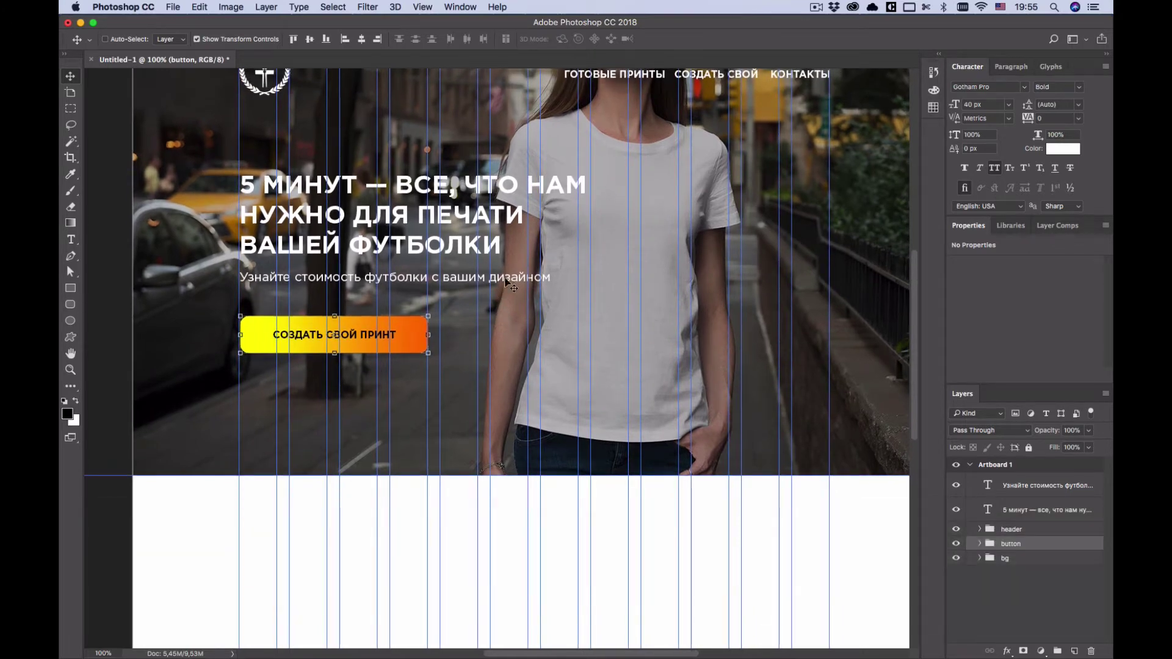
key("space")
key("space")
left_click_drag(460, 265, 453, 317)
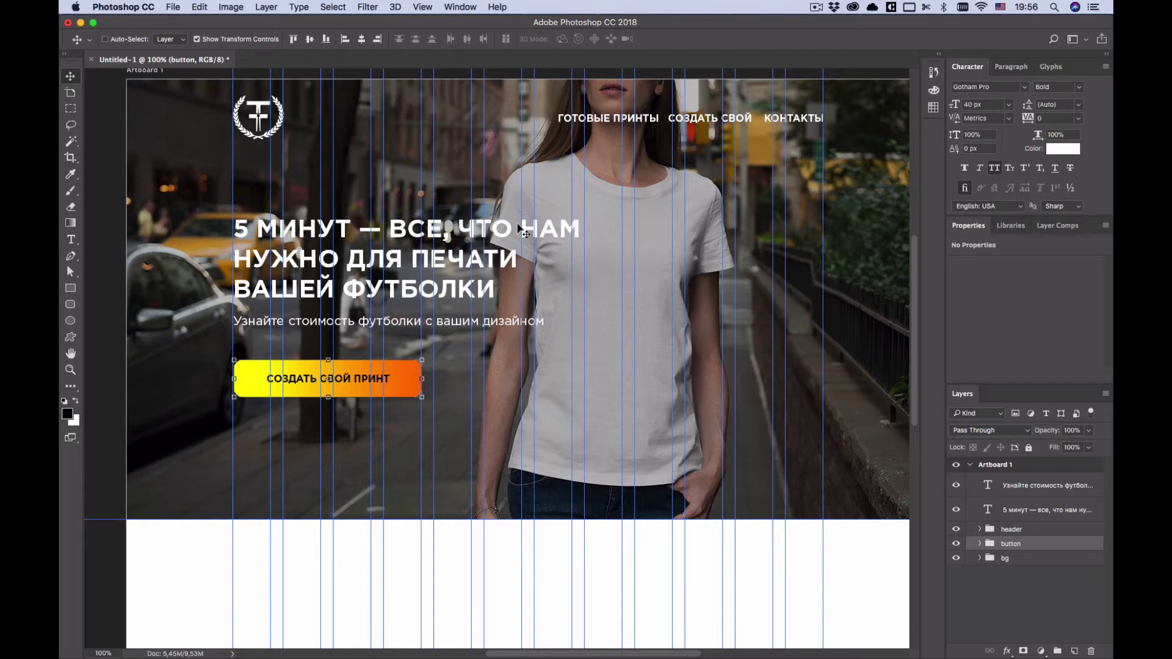
left_click_drag(640, 268, 628, 298)
key("space")
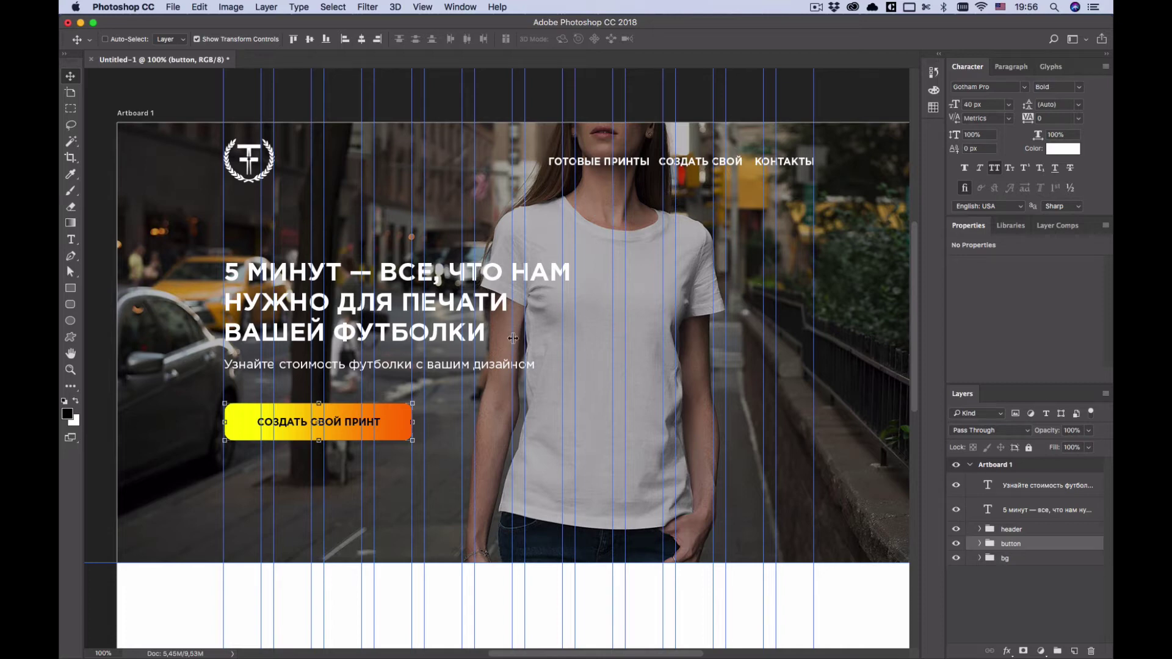
key("super+semicolon")
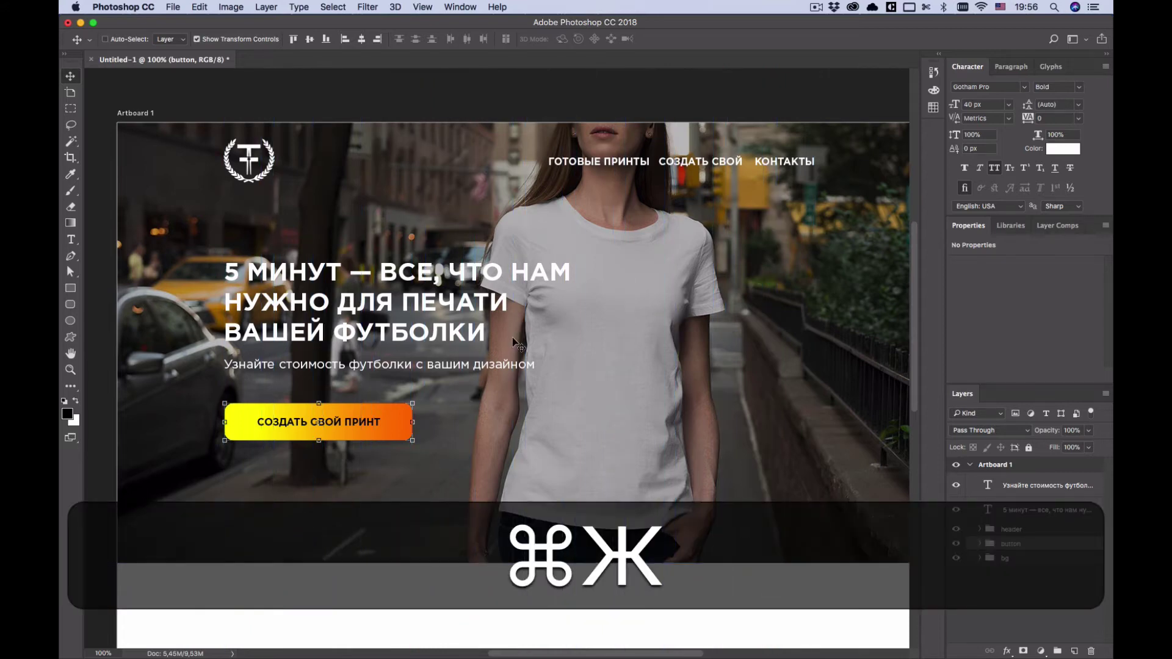
key("space")
left_click_drag(636, 305, 629, 313)
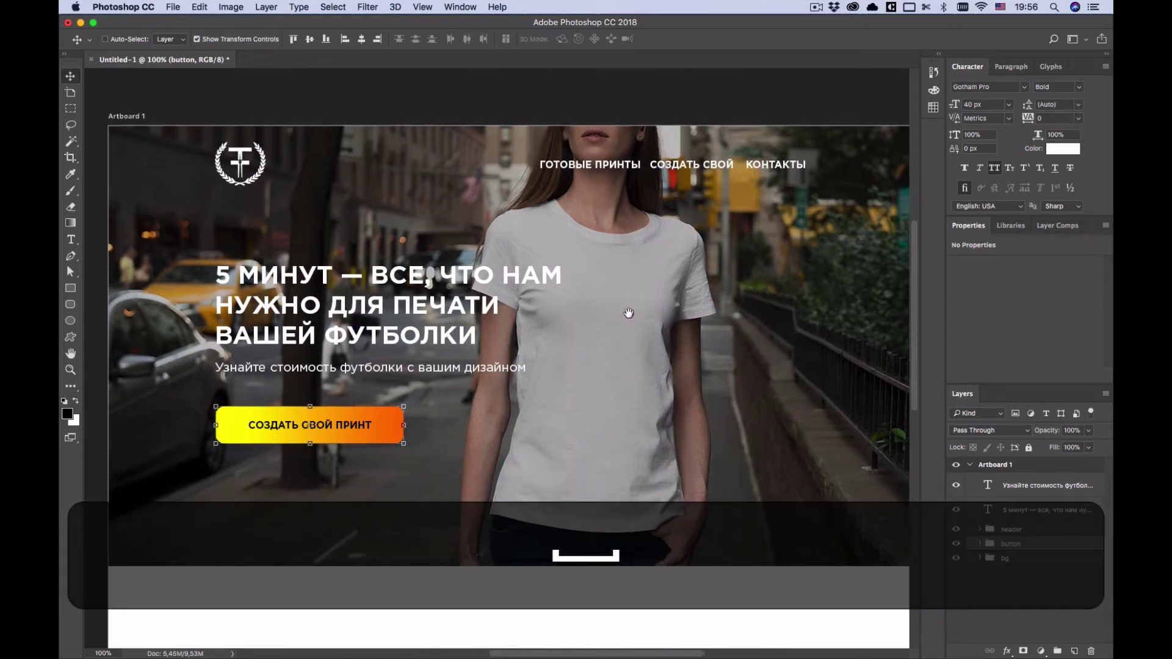
key("space")
left_click_drag(667, 256, 654, 238)
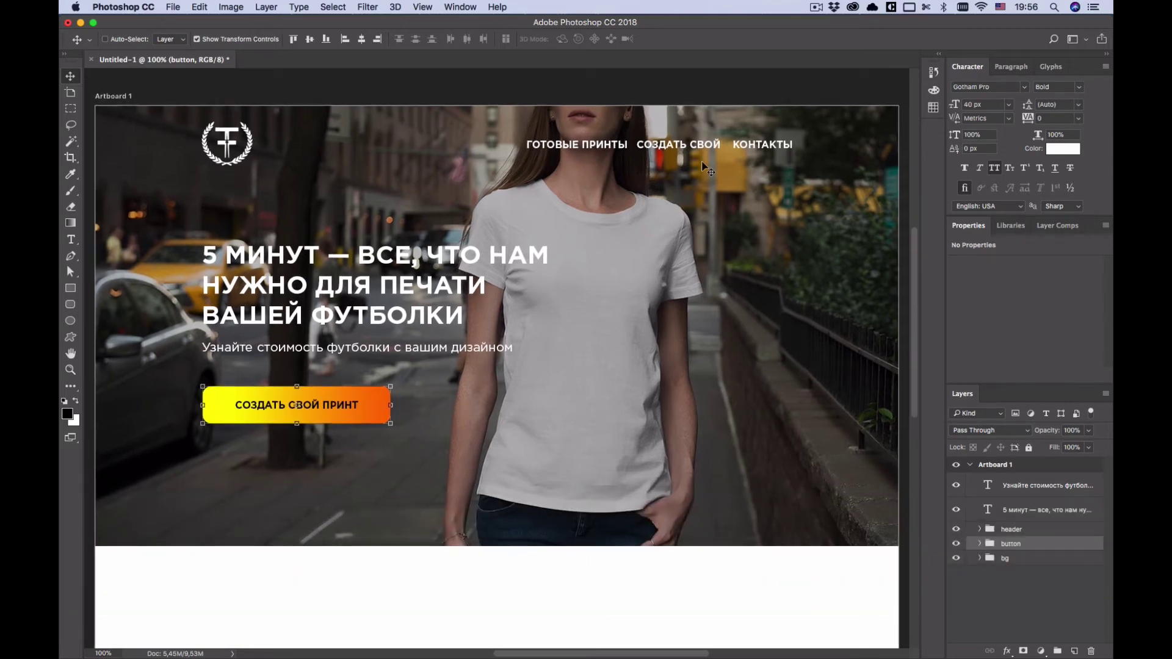
Shorten the artboard from below to a height of 702 px so it ends at the photo's lower edge
key("super+minus")
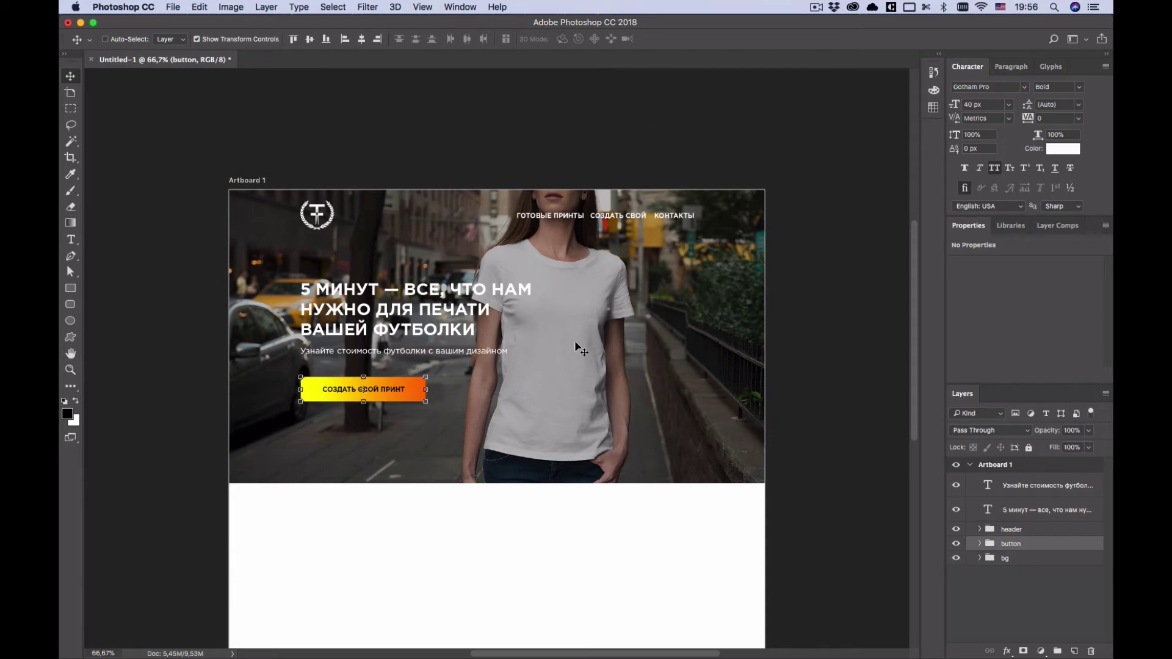
scroll(575, 330, "down", 3)
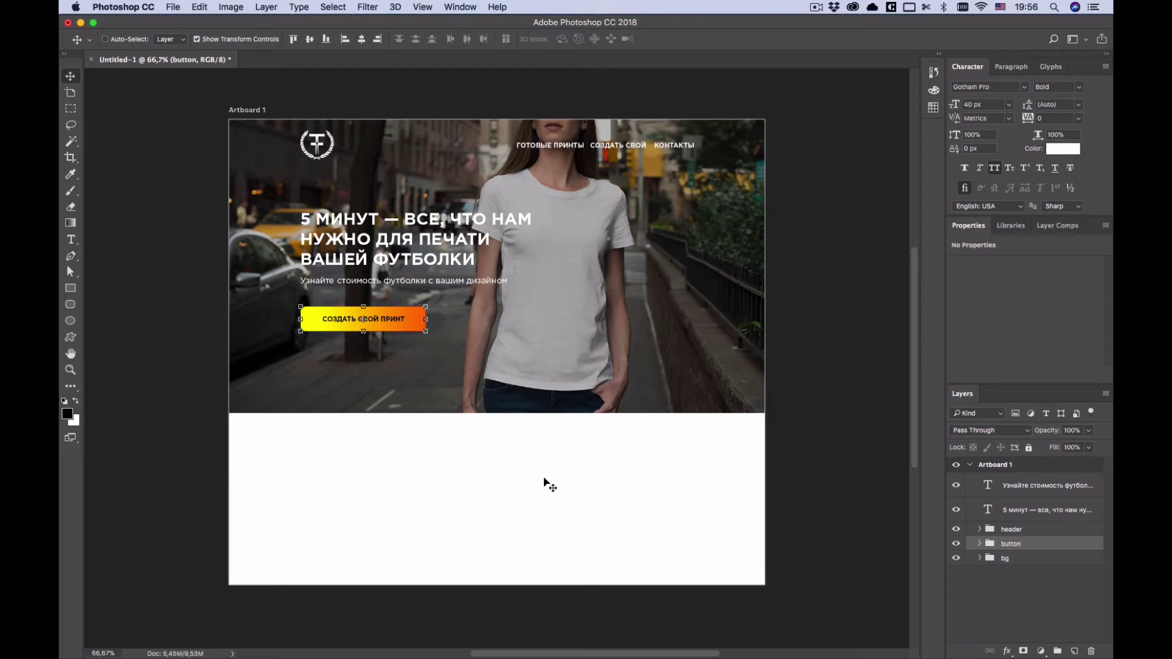
key("shift+v")
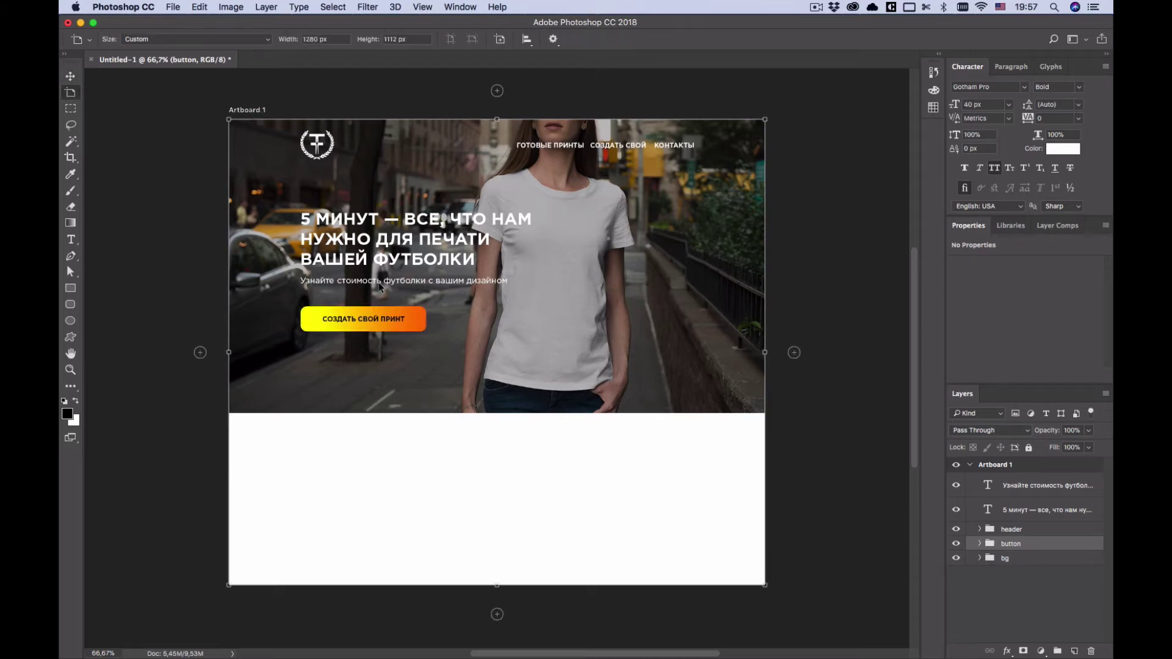
left_click(382, 286)
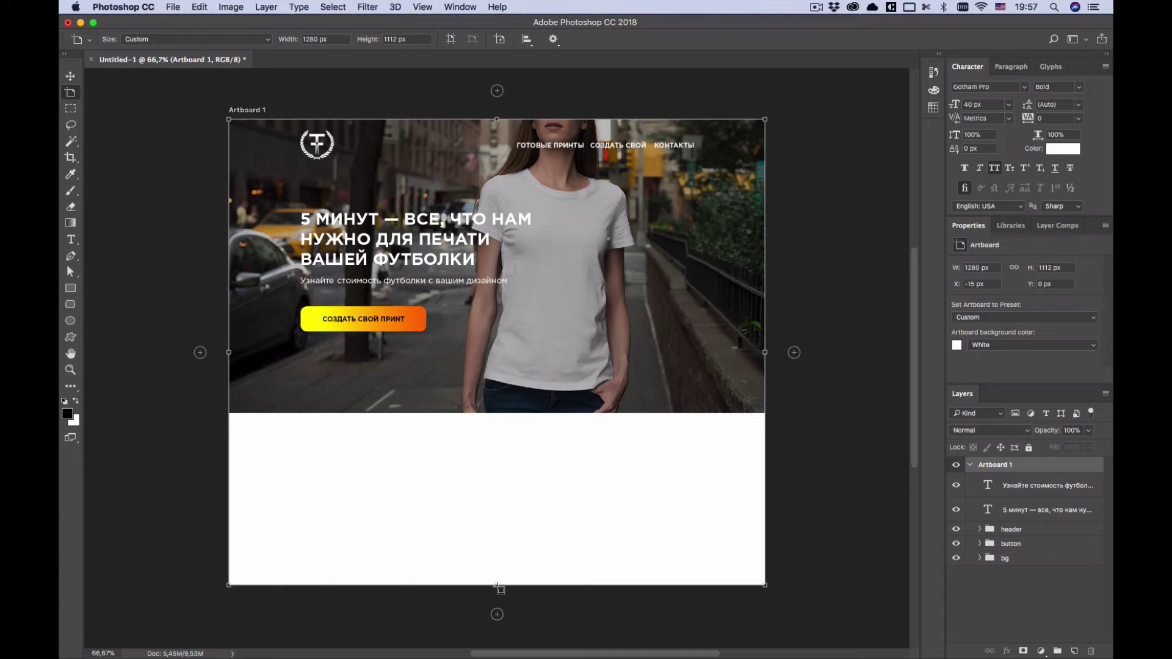
left_click_drag(497, 587, 507, 413)
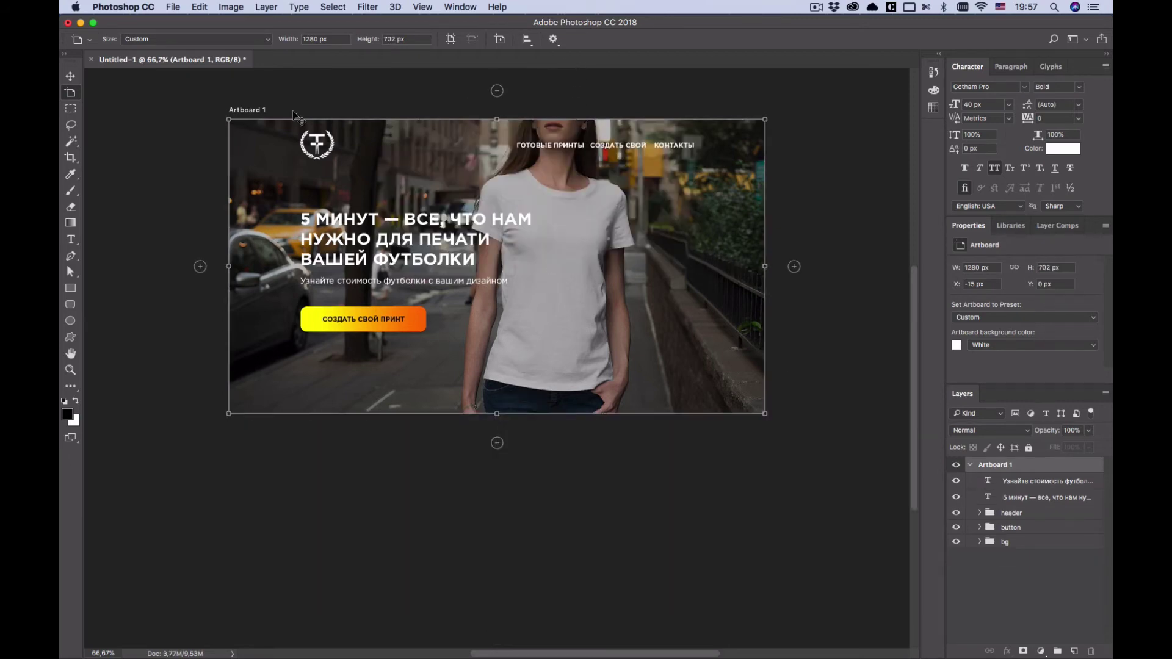
left_click(70, 75)
Group the headline and "Узнайте стоимость" text layers and name the group "text"
key("space")
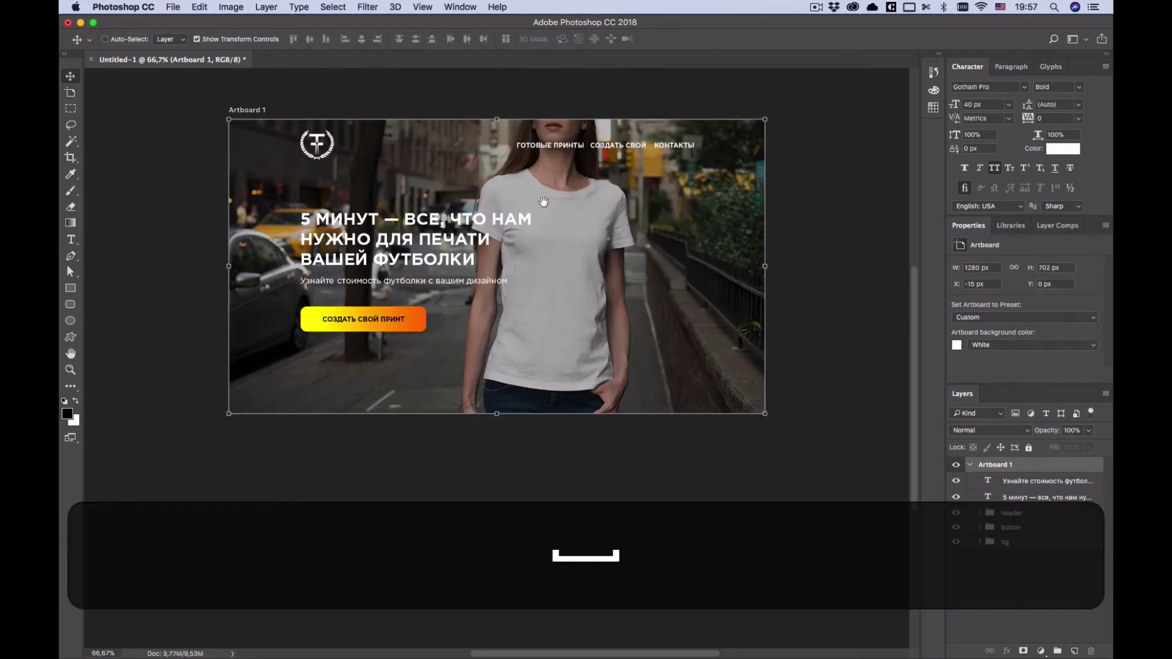
left_click_drag(543, 201, 540, 238)
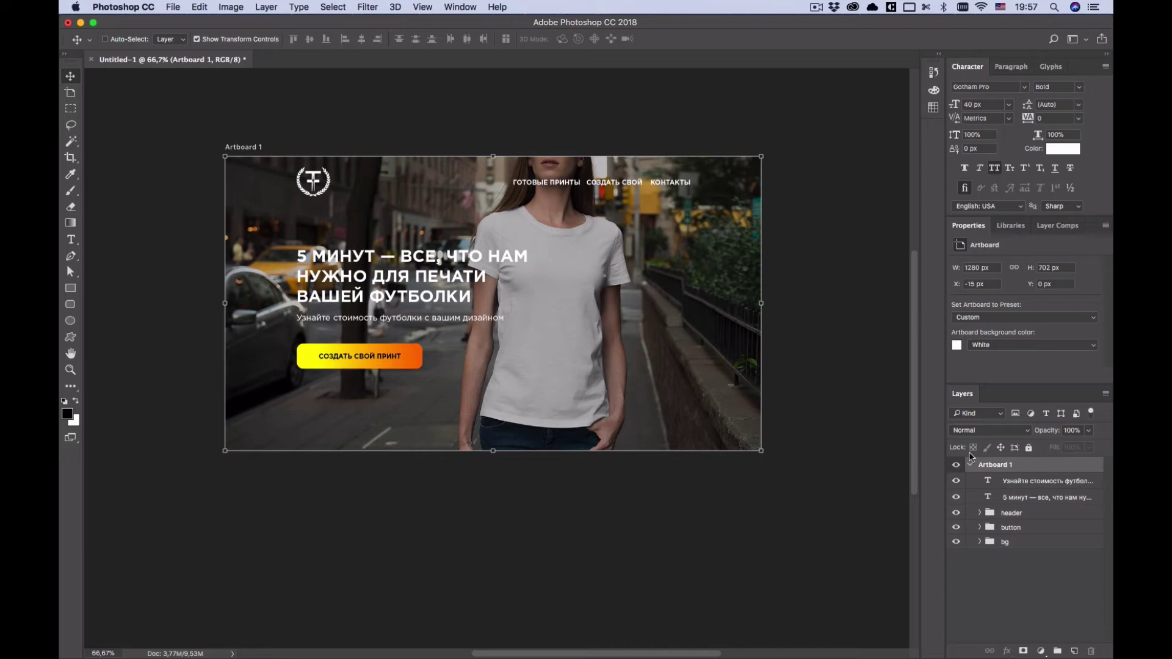
left_click(1018, 483)
left_click(1014, 499, "super")
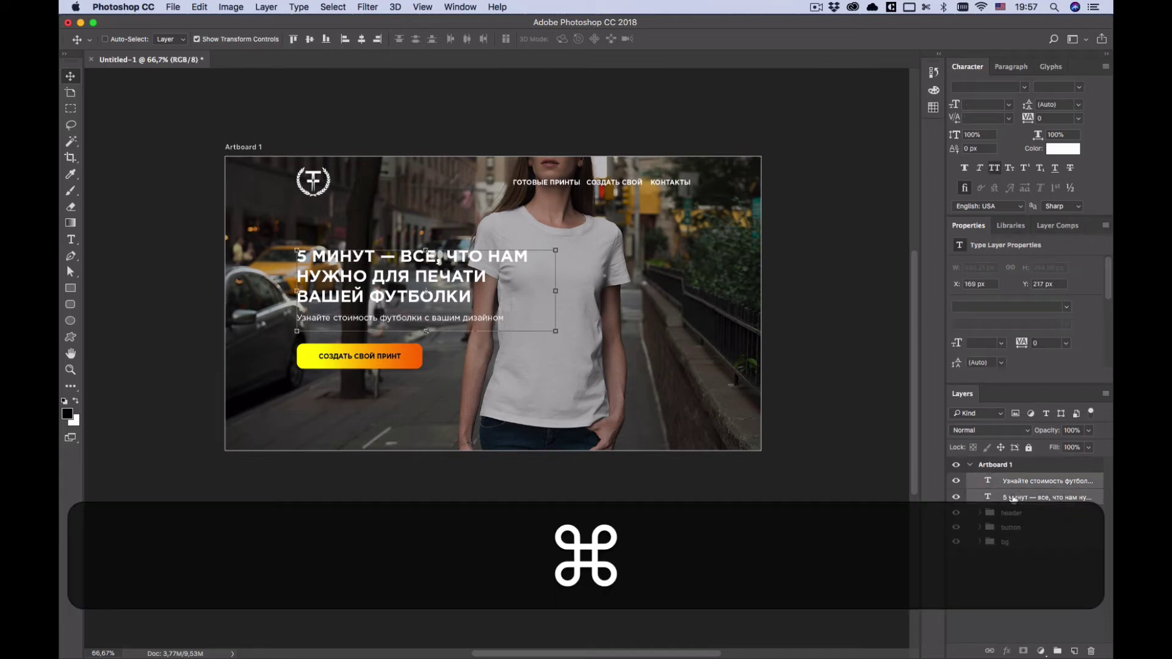
key("super+g")
double_click(1013, 481)
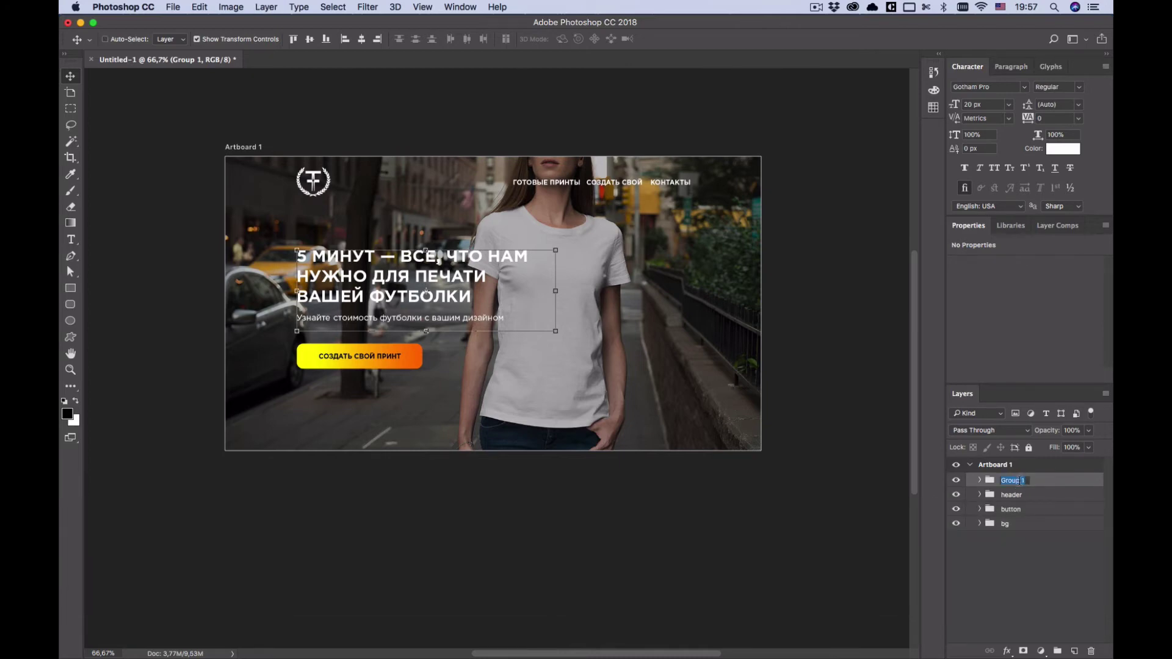
type("text")
key("Return")
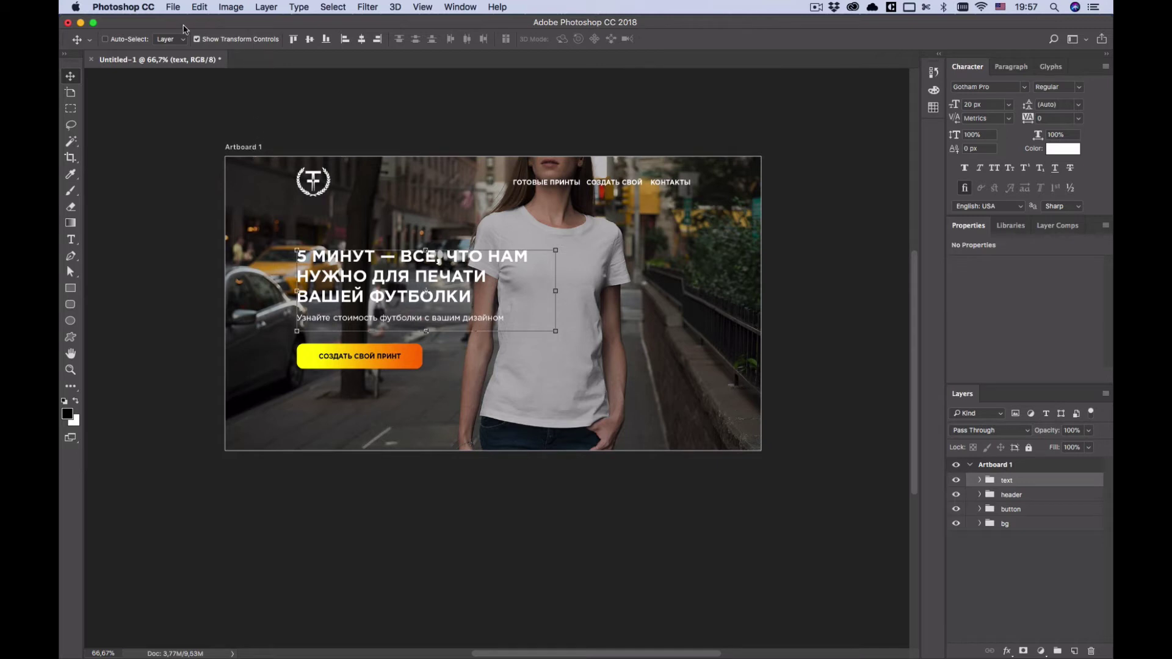
Save the document to the Desktop in Photoshop format as newdesign.psd with layers kept
left_click(173, 7)
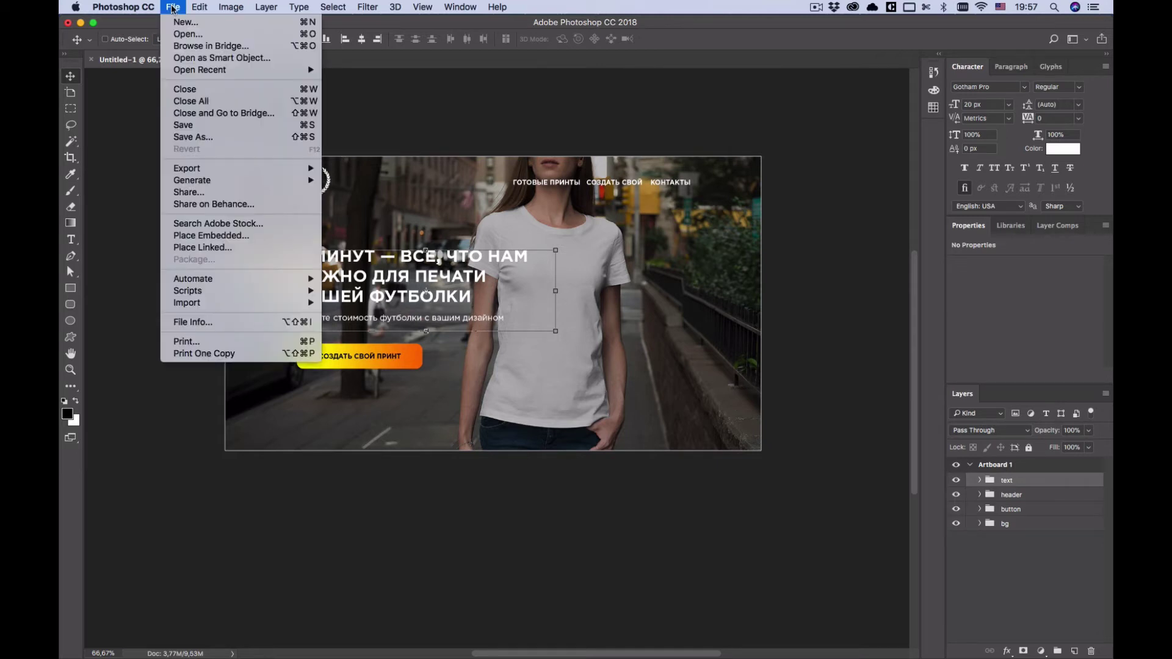
left_click(210, 138)
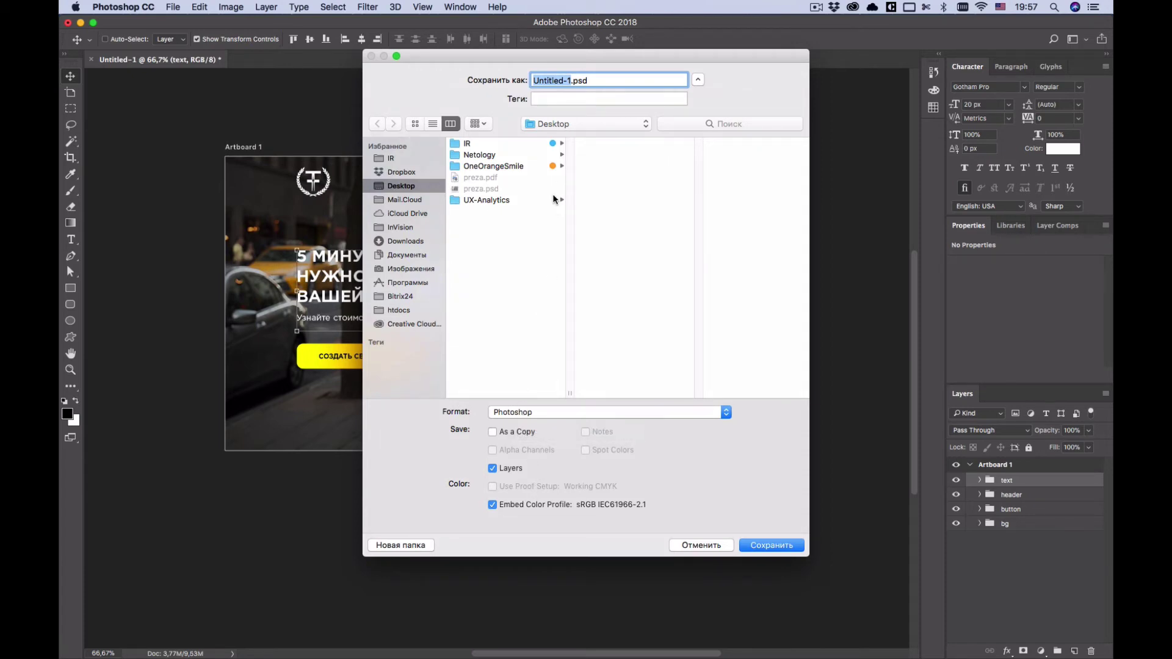
key("BackSpace")
type("new")
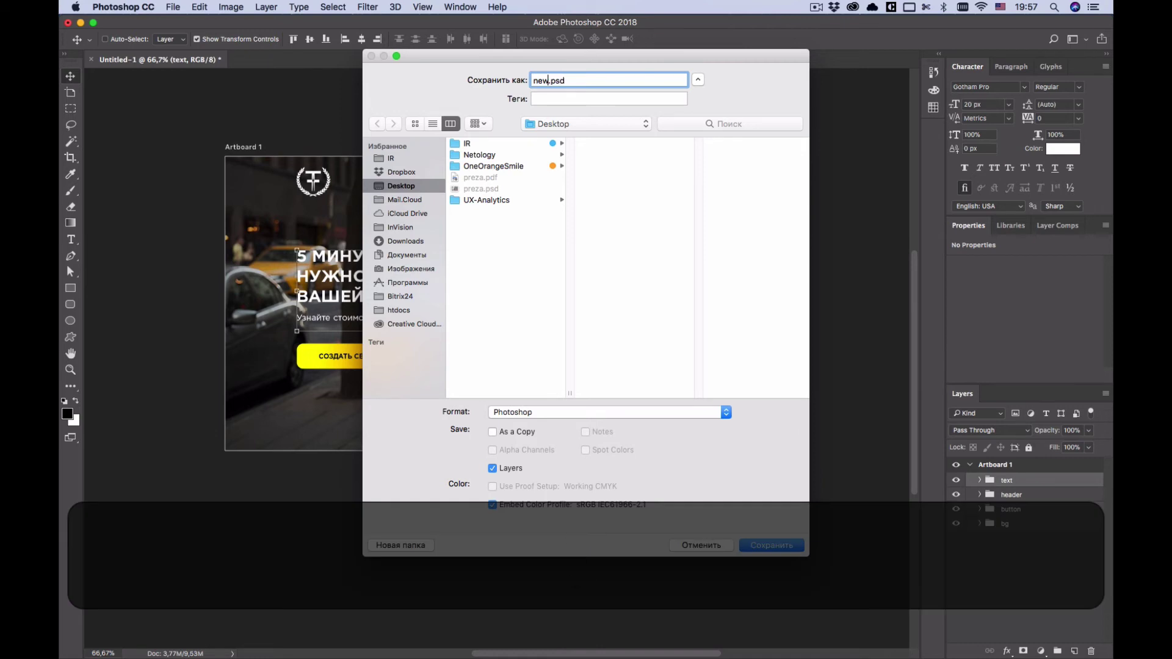
type("design")
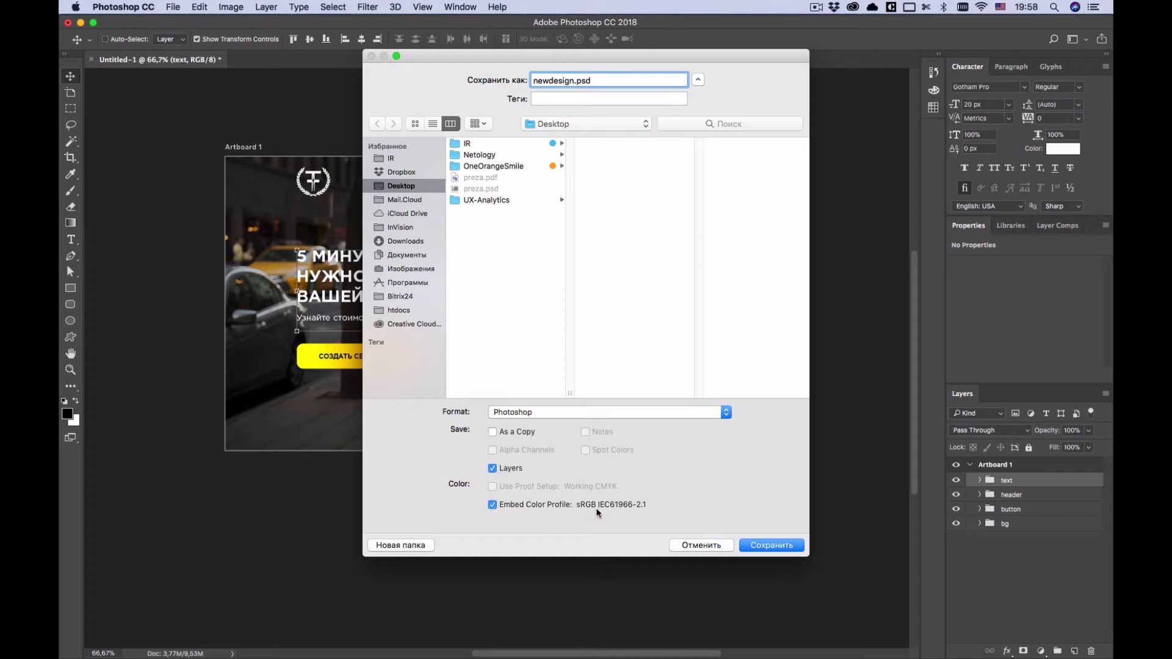
left_click(761, 551)
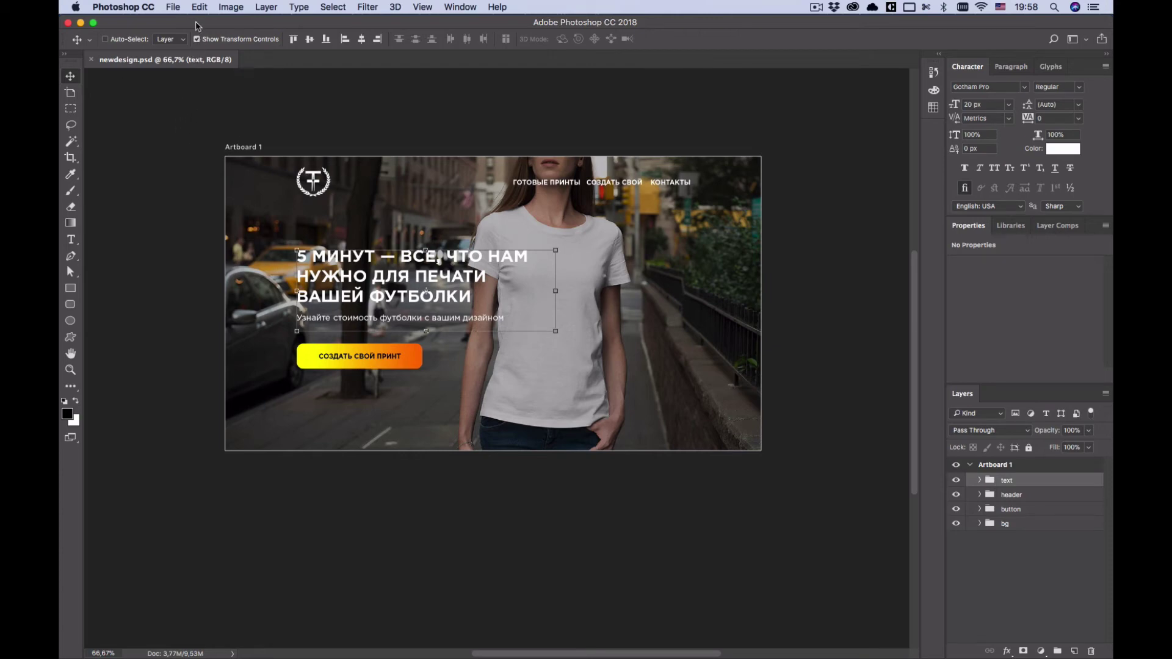
Open the Export As settings for the header artboard
left_click(174, 7)
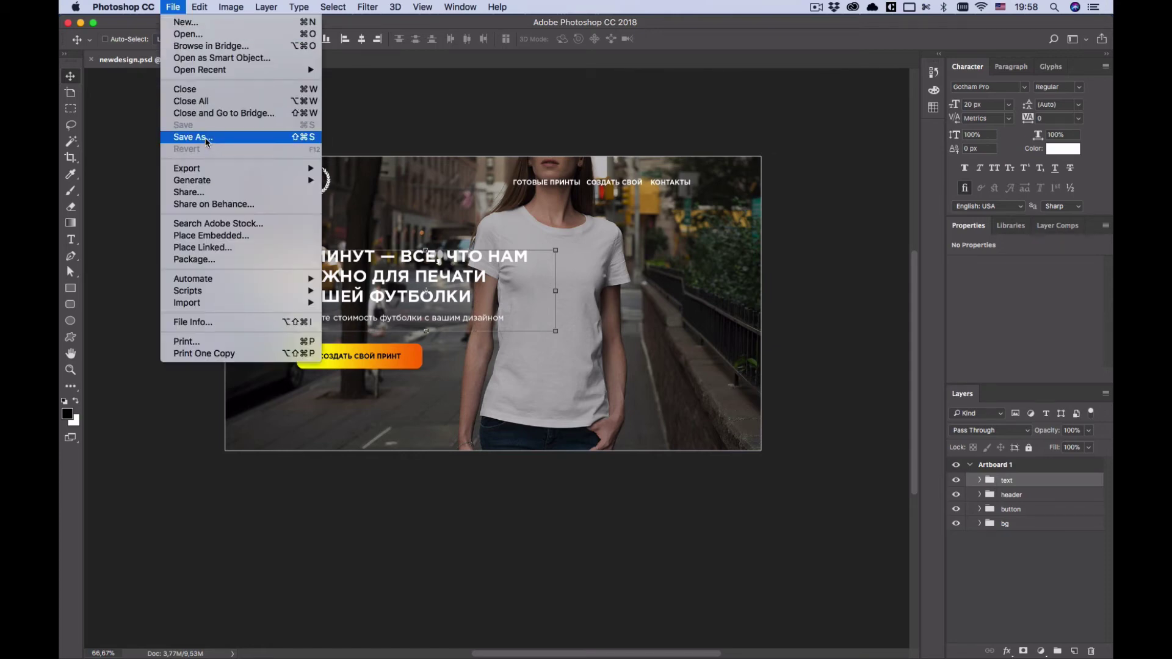
mouse_move(218, 169)
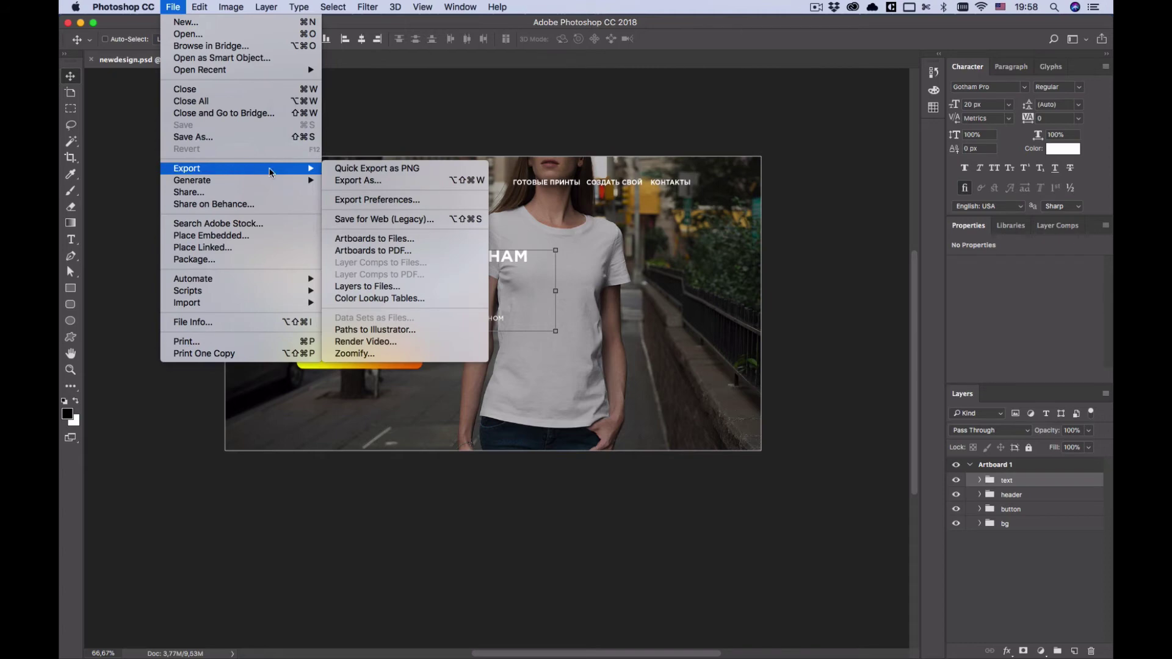
left_click(383, 181)
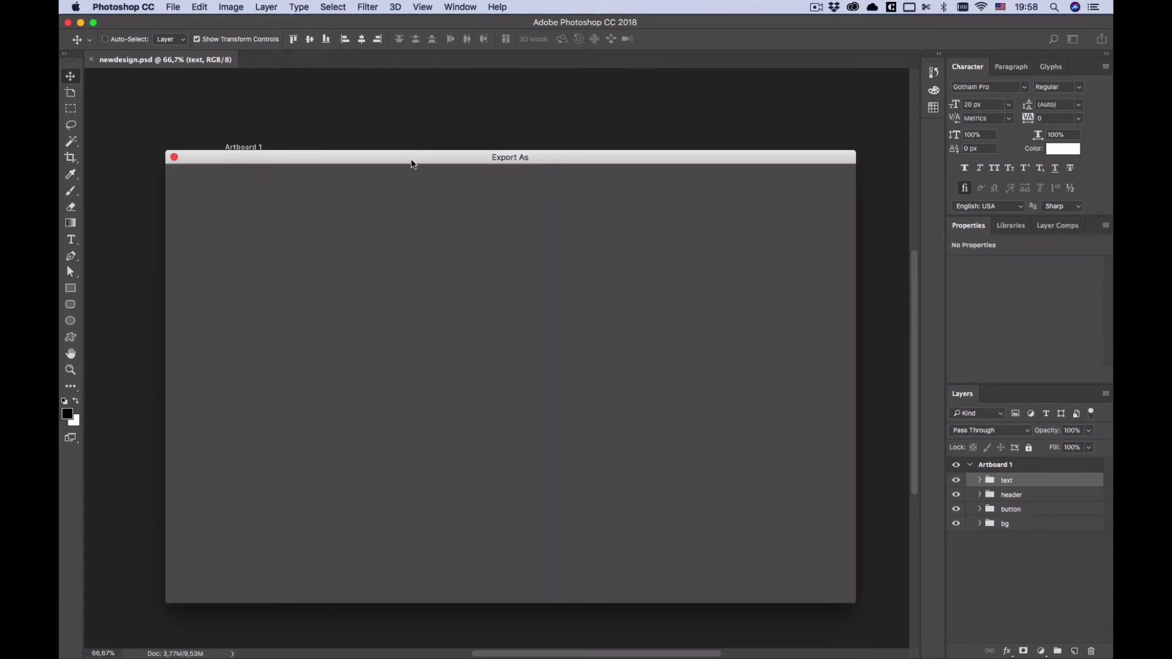
mouse_move(412, 159)
left_mouse_down()
mouse_move(413, 125)
mouse_move(393, 119)
left_mouse_up()
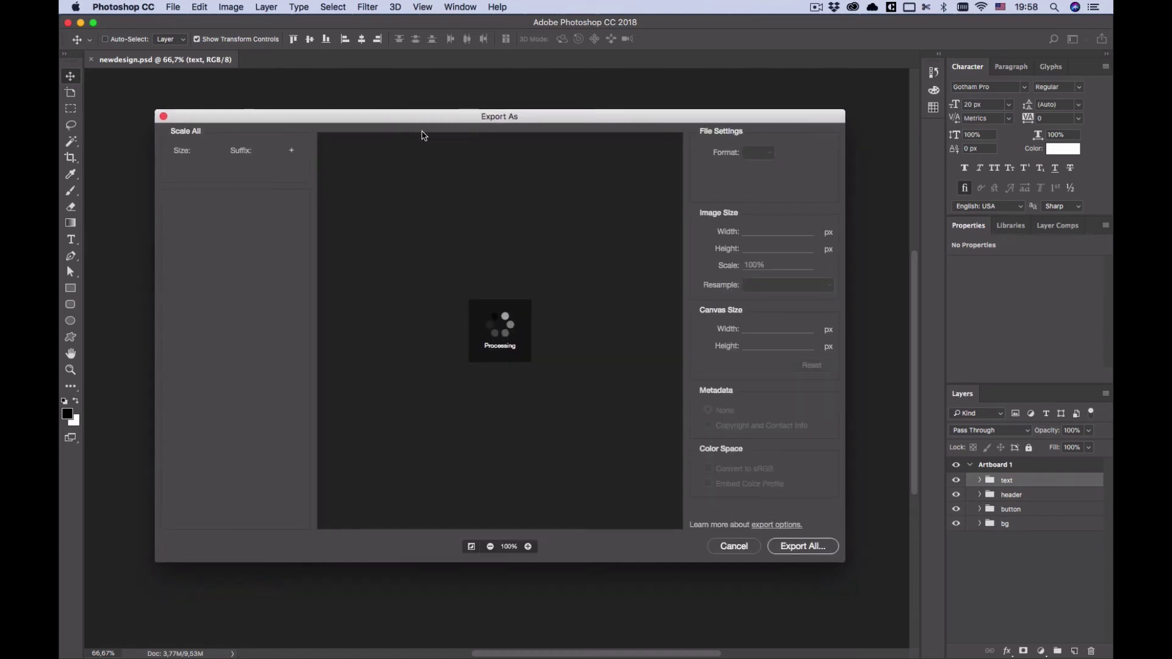
left_click_drag(531, 114, 520, 108)
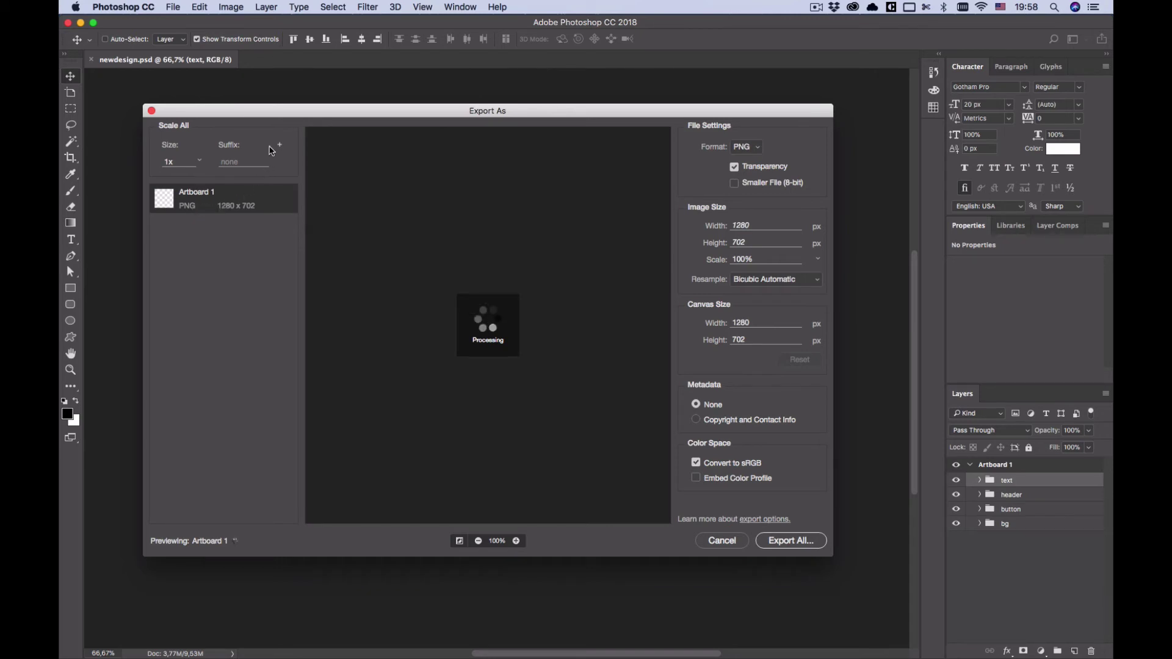
left_click_drag(330, 116, 334, 110)
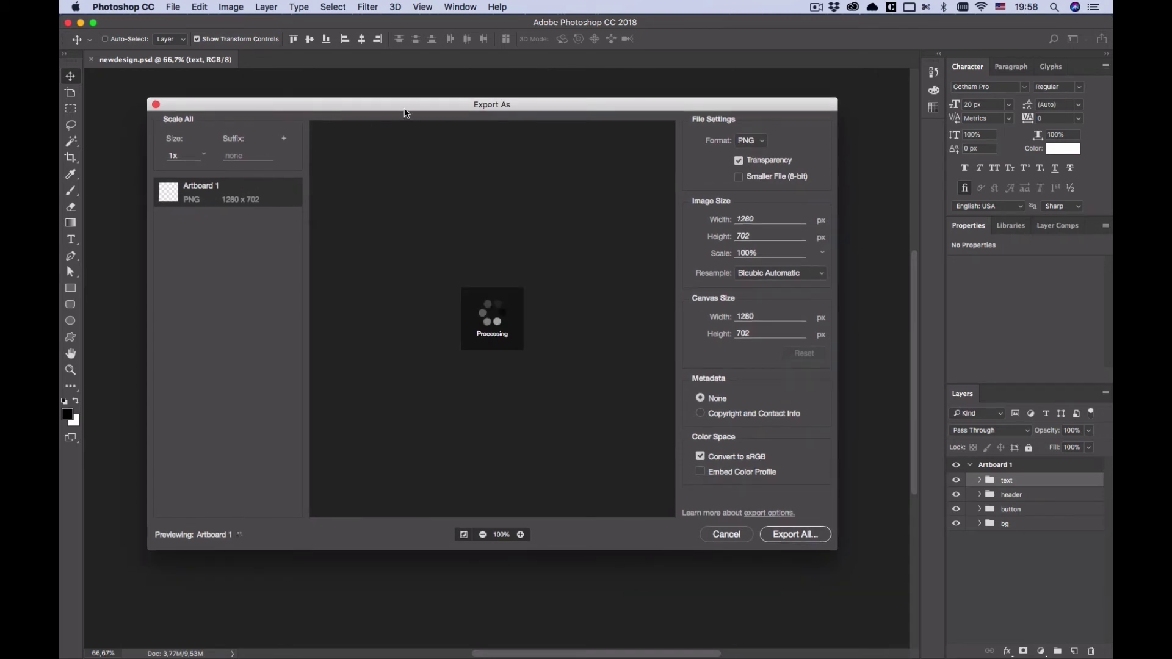
left_click_drag(404, 113, 410, 111)
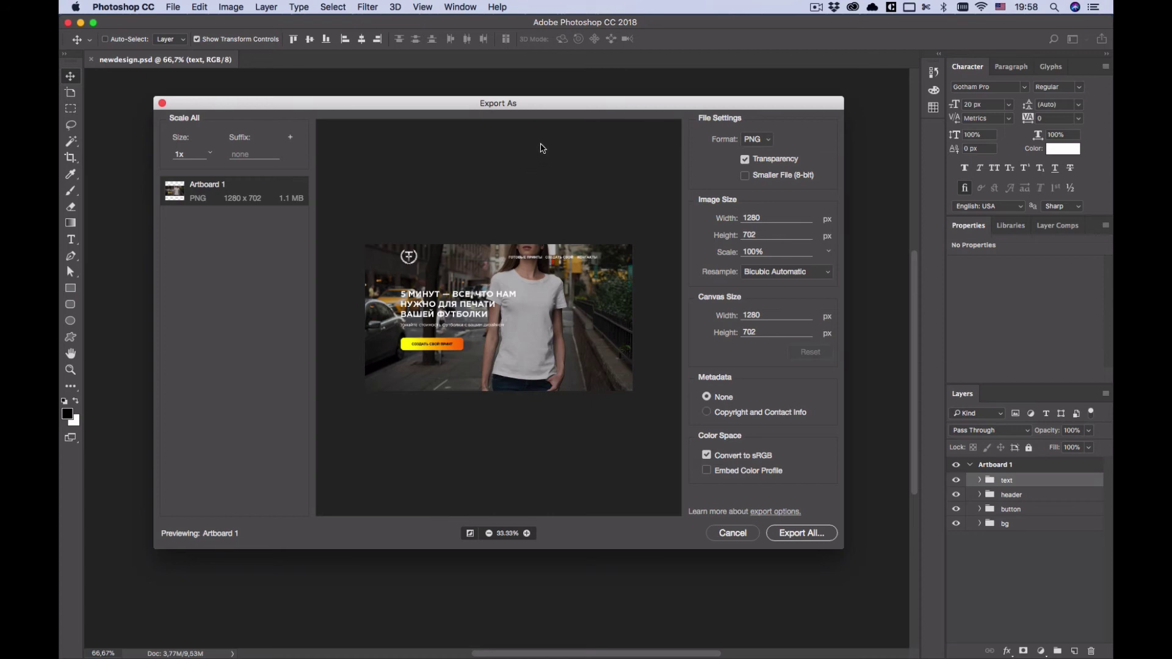
left_click_drag(573, 105, 574, 109)
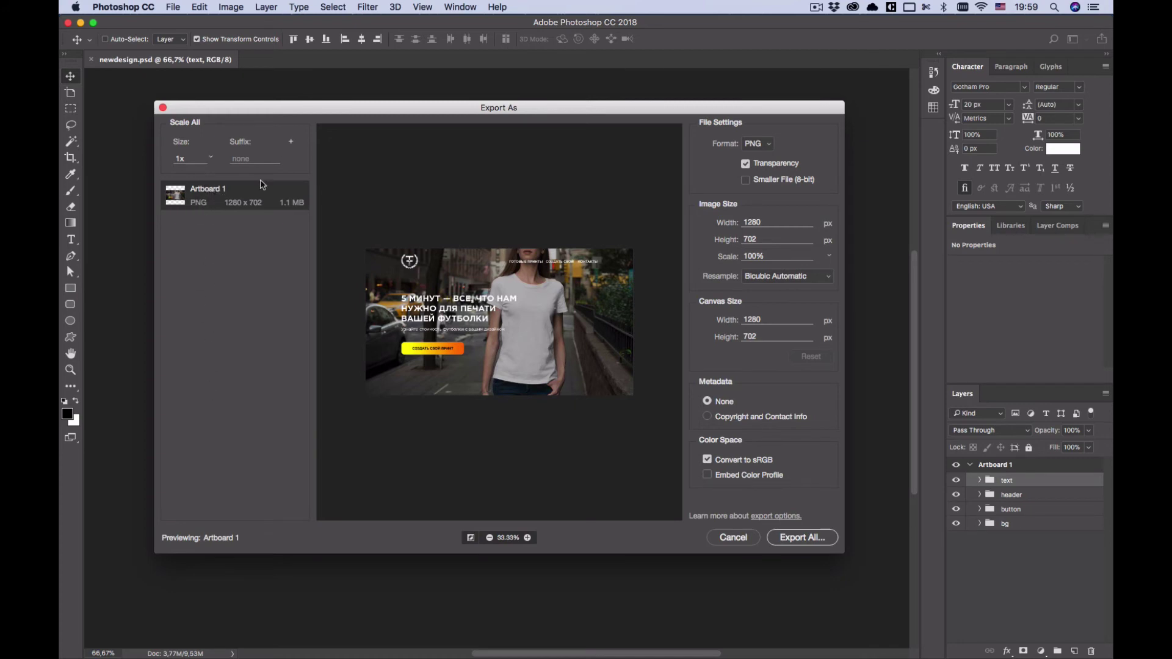
left_click_drag(356, 111, 350, 112)
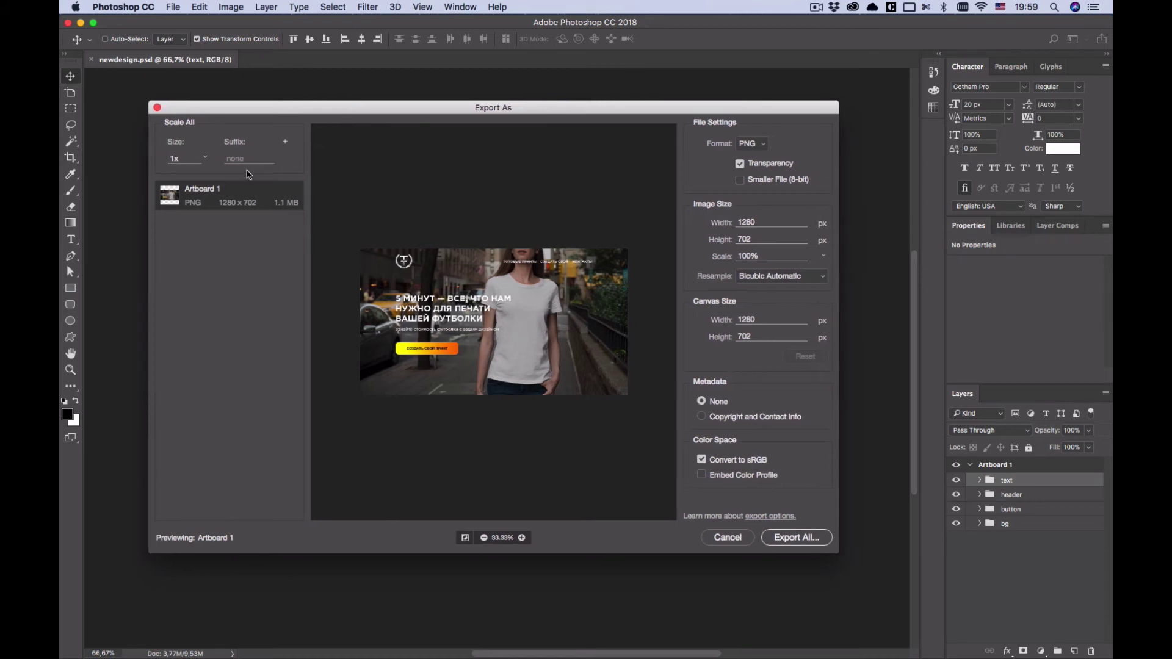
left_click(199, 160)
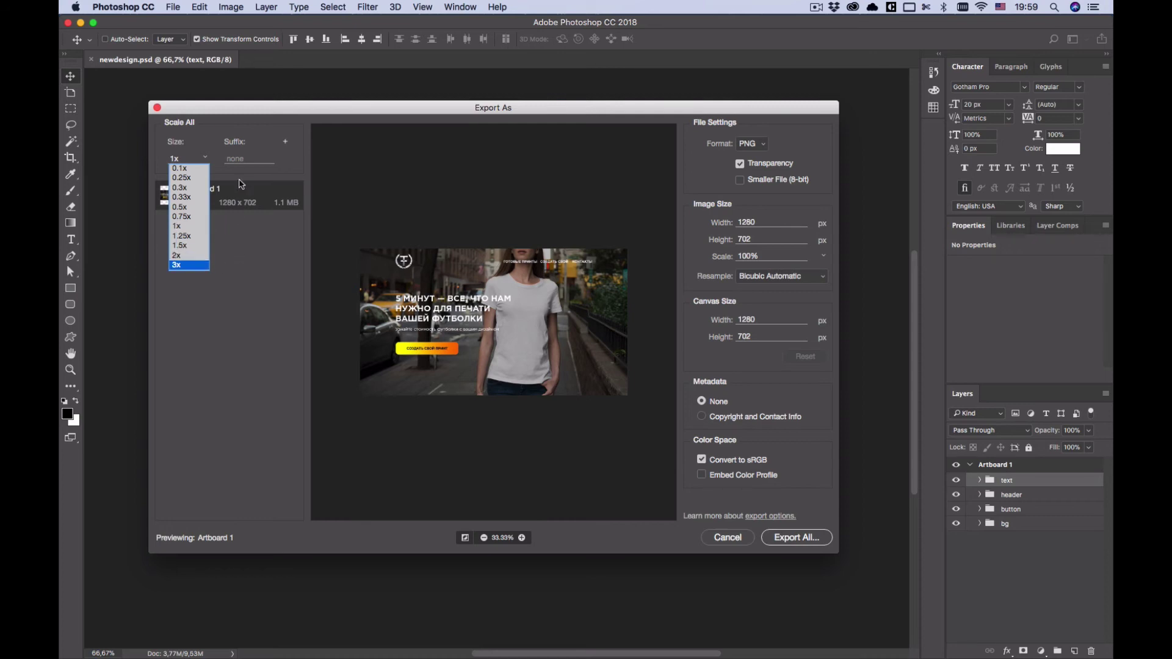
left_click(249, 283)
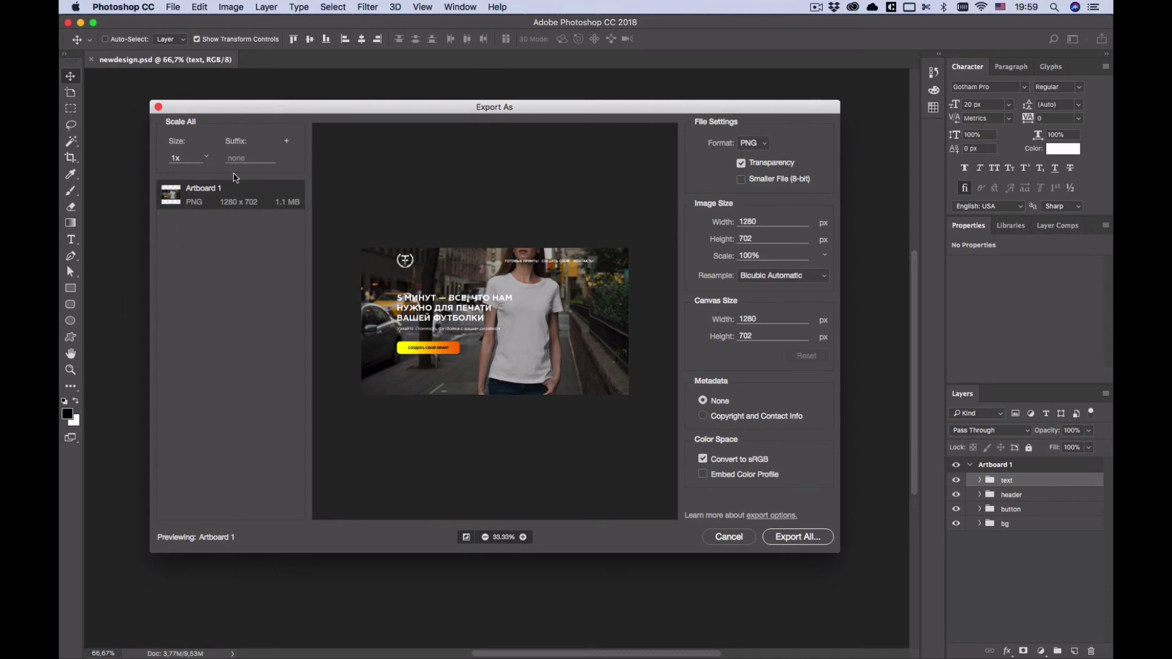
Set the artboard's export format to JPG with a quality of 75%
left_click(759, 147)
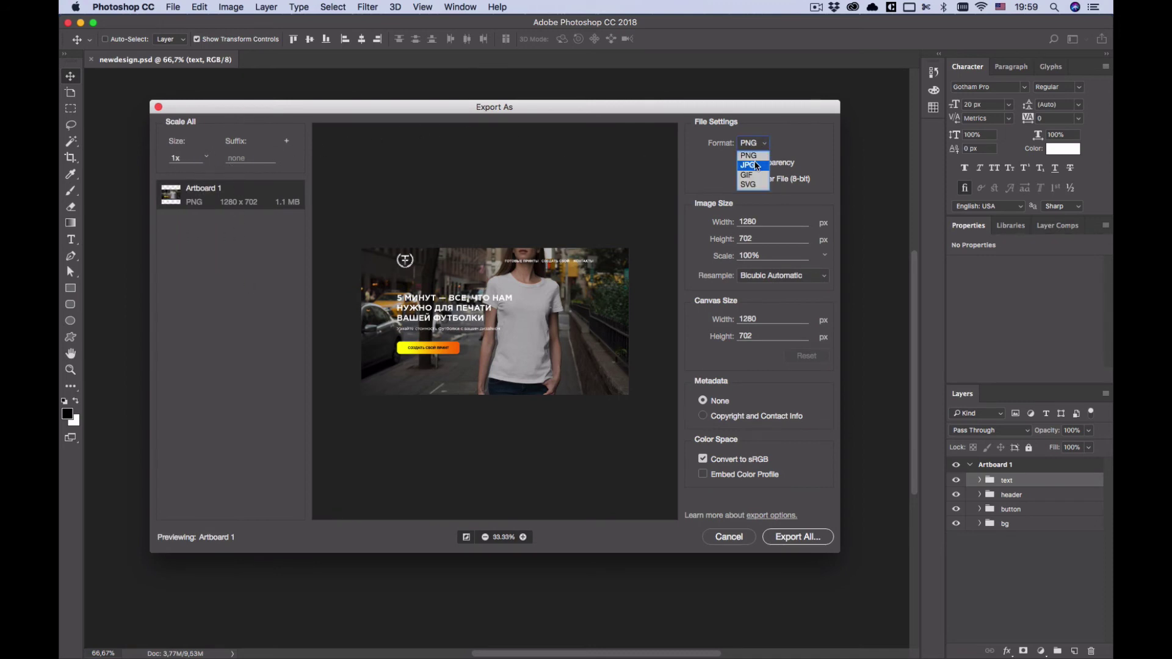
left_click(757, 167)
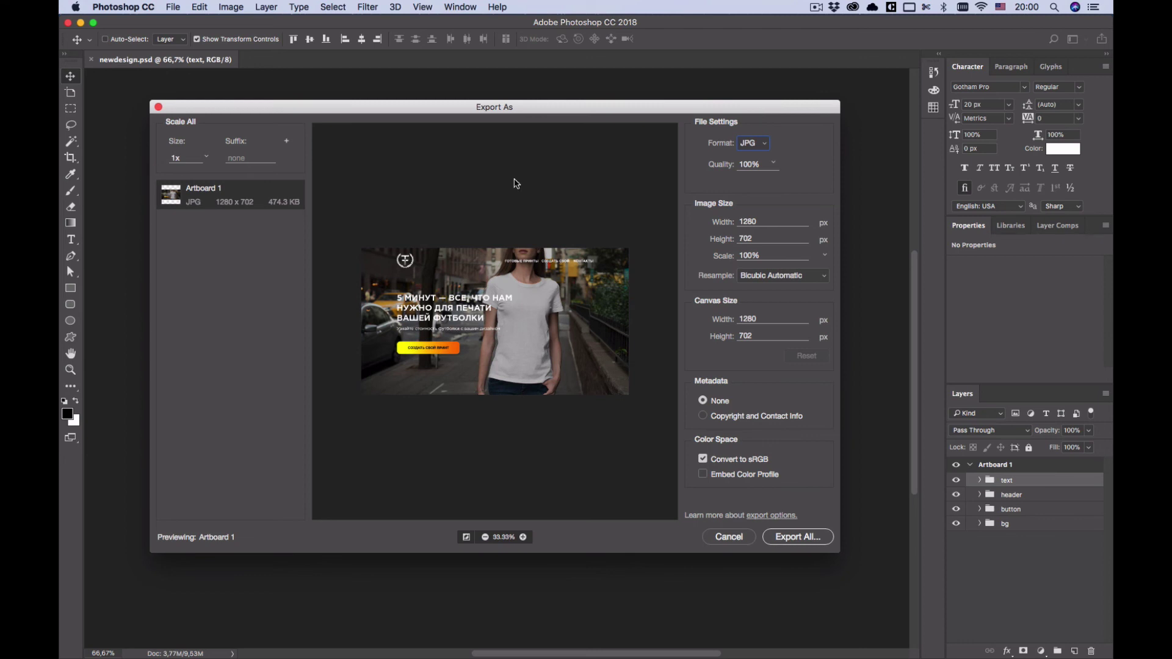
left_click_drag(561, 108, 548, 106)
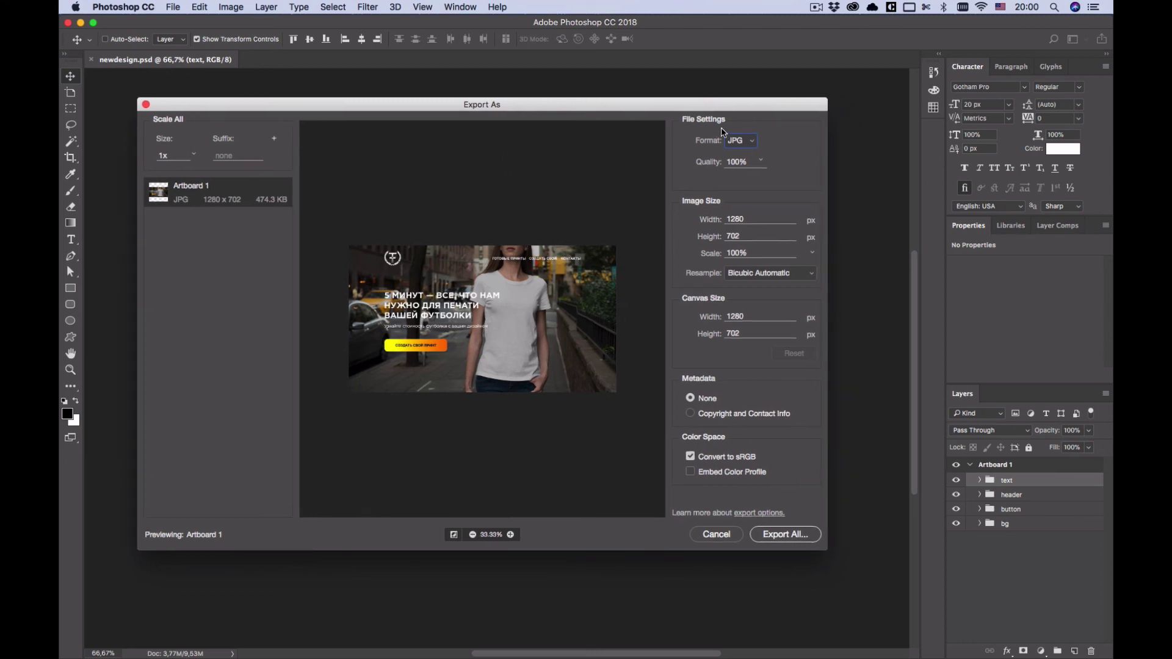
left_click_drag(747, 106, 738, 106)
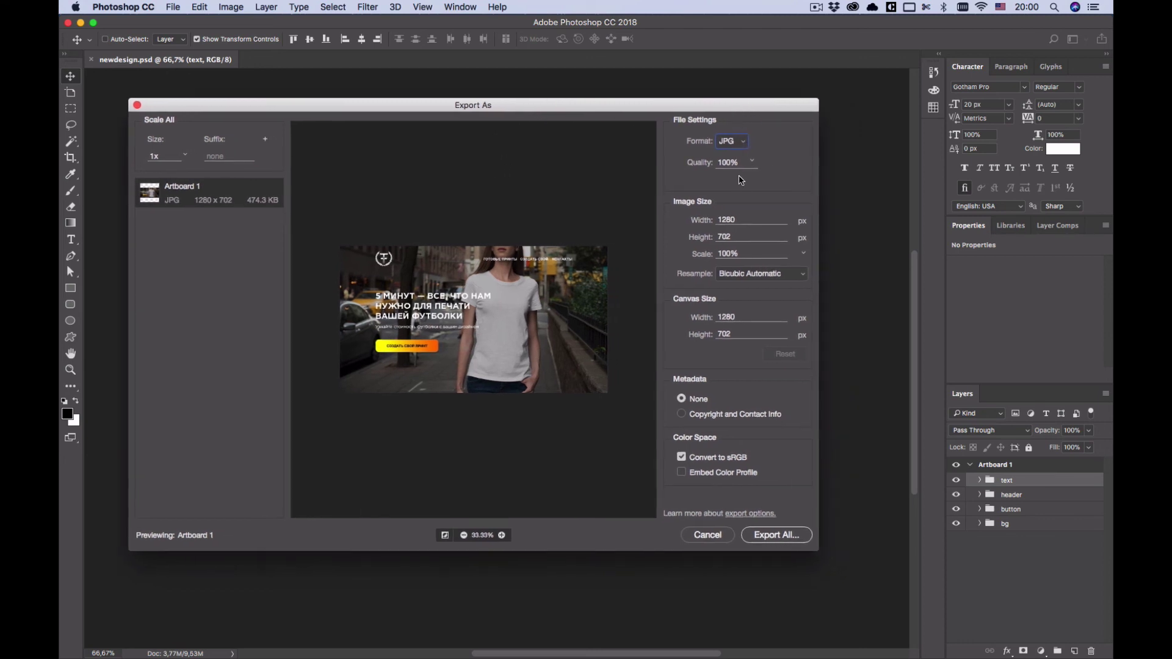
left_click(726, 162)
type("75")
left_click(767, 160)
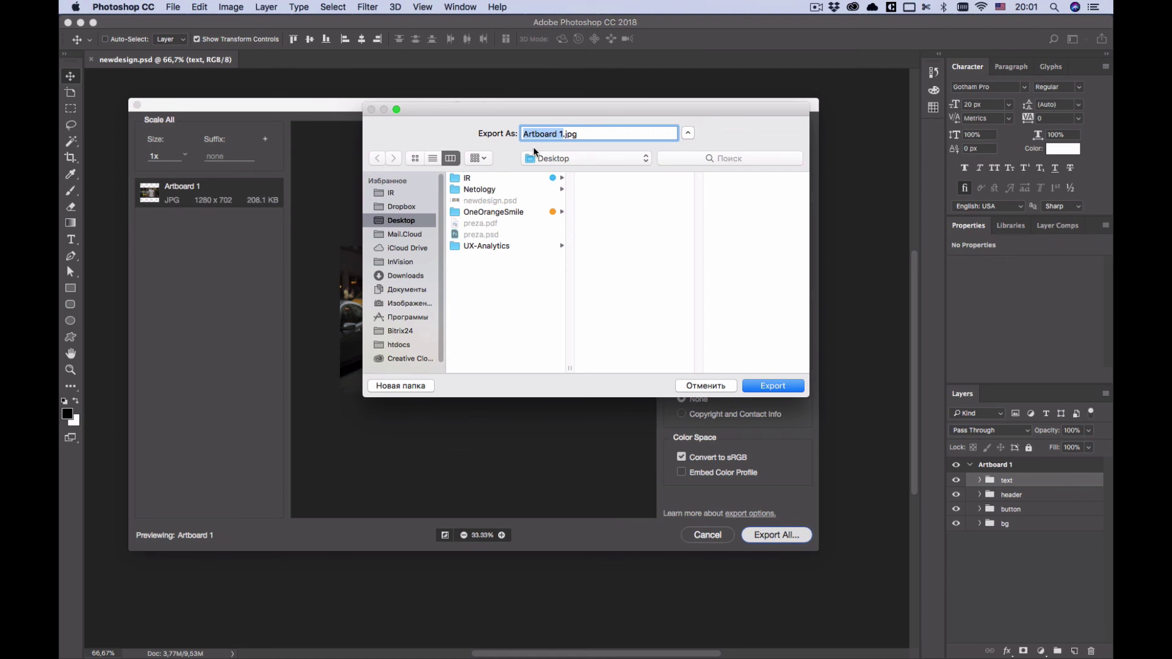
Export the artboard to the Desktop under the file name newsedign.jpg
key("BackSpace")
type("new")
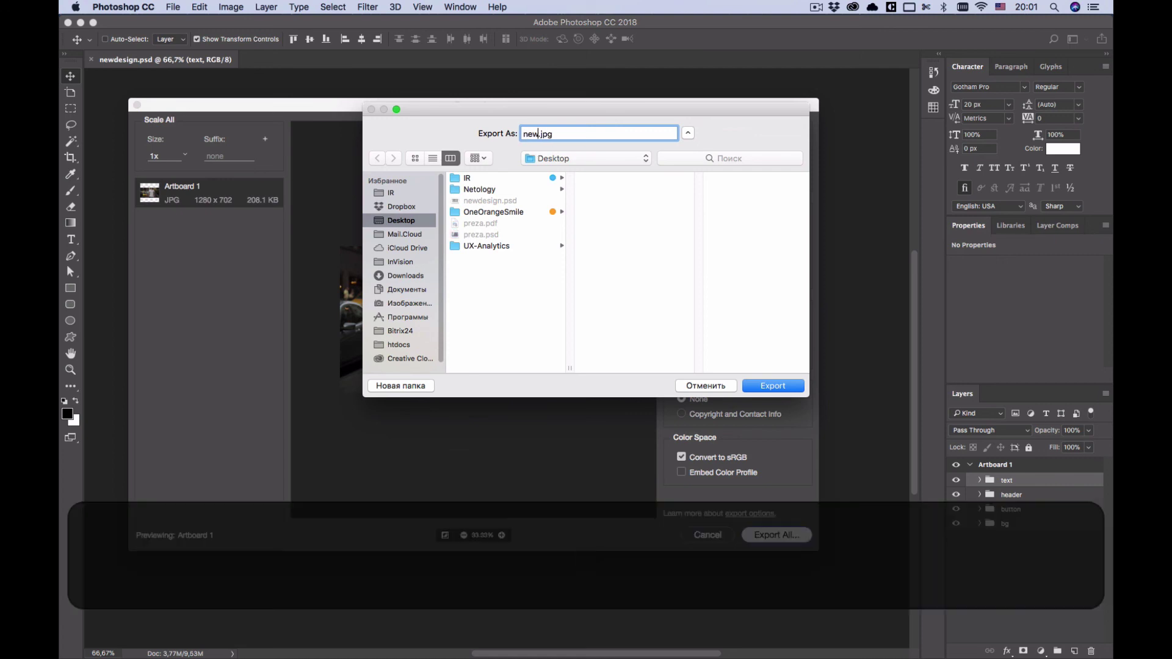
type("sedign")
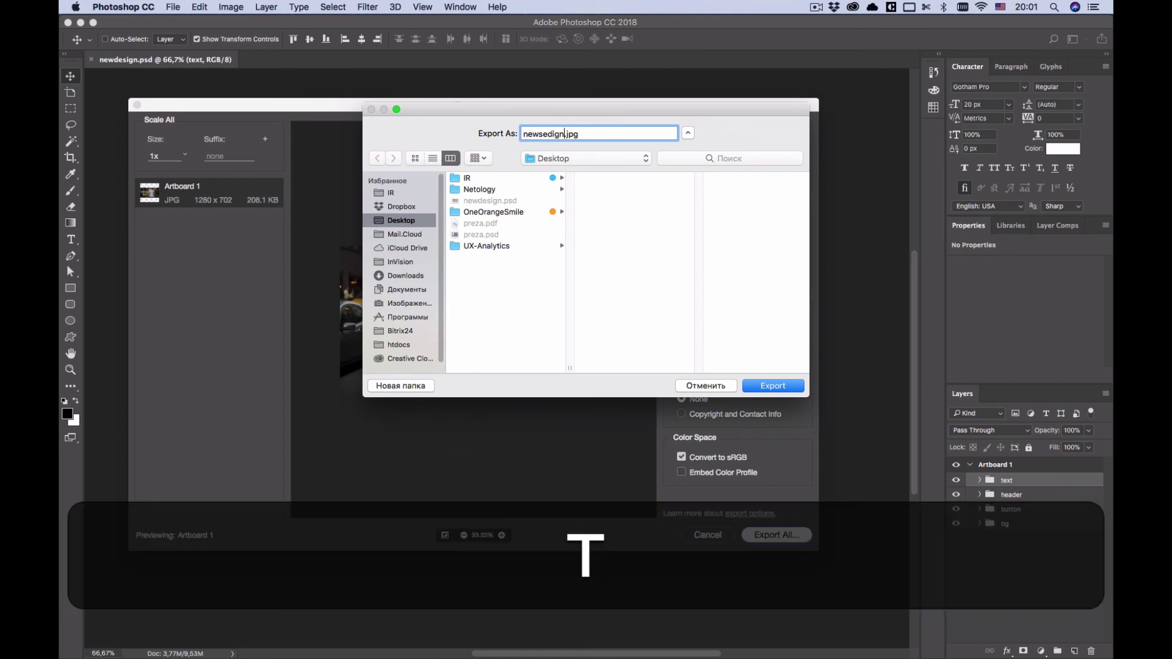
key("Return")
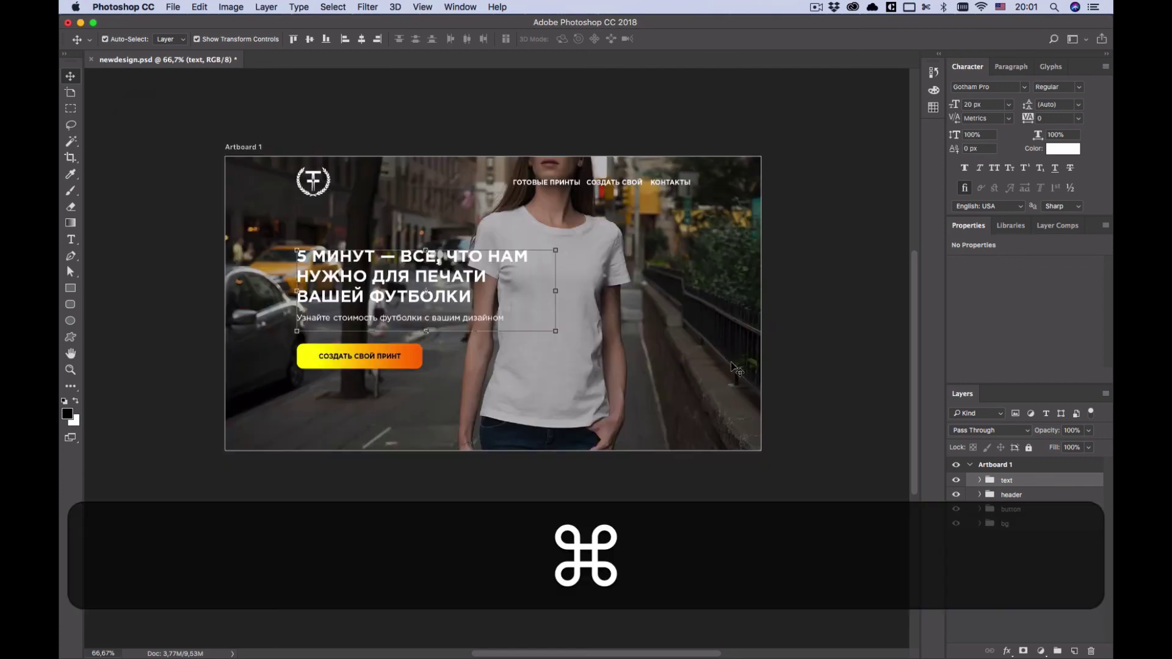
key("super+equal")
scroll(730, 318, "up", 3)
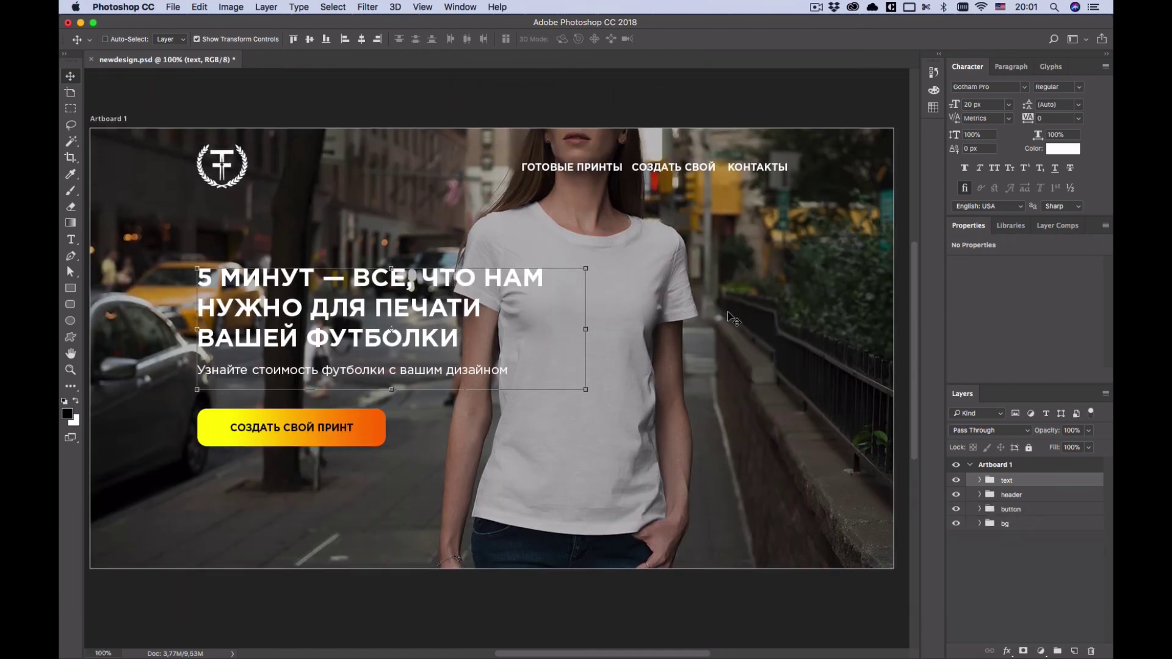